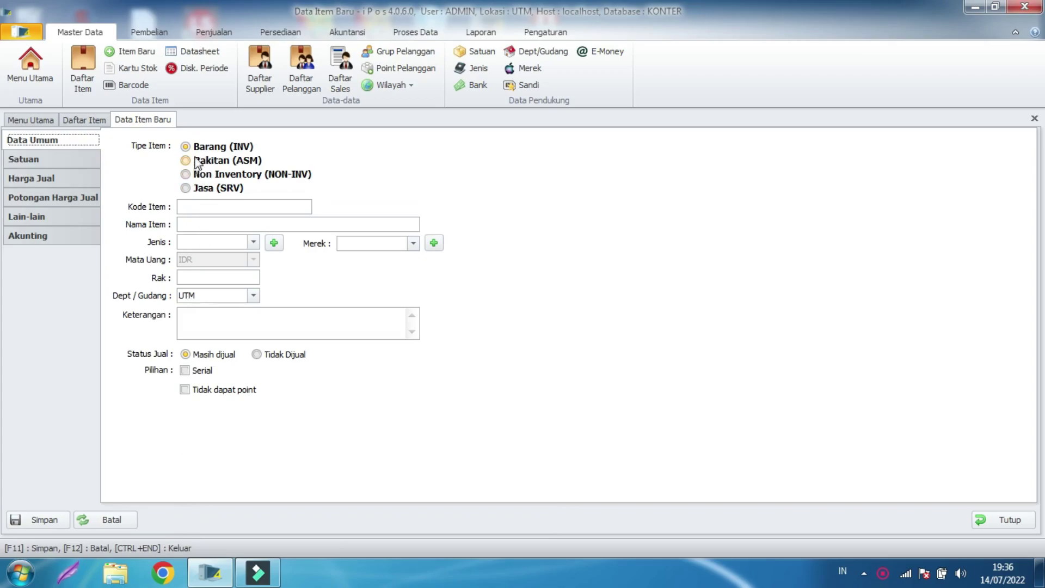
Fill in the new Barang (INV) item's general data with code DEPO00001, name DEPOSIT SALDO and Jenis SALDO
left_click(217, 148)
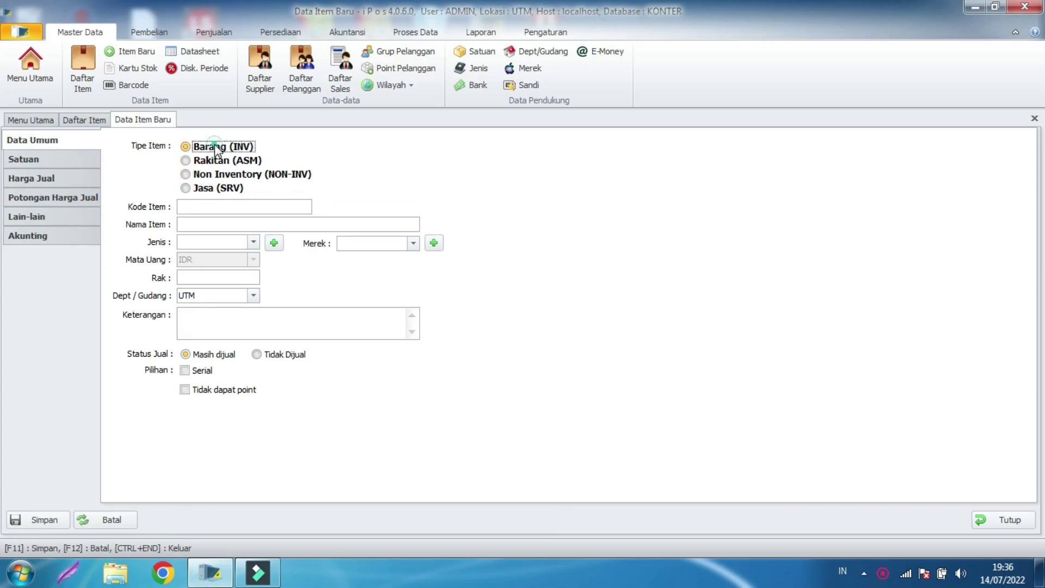
left_click(216, 203)
type("DEPO")
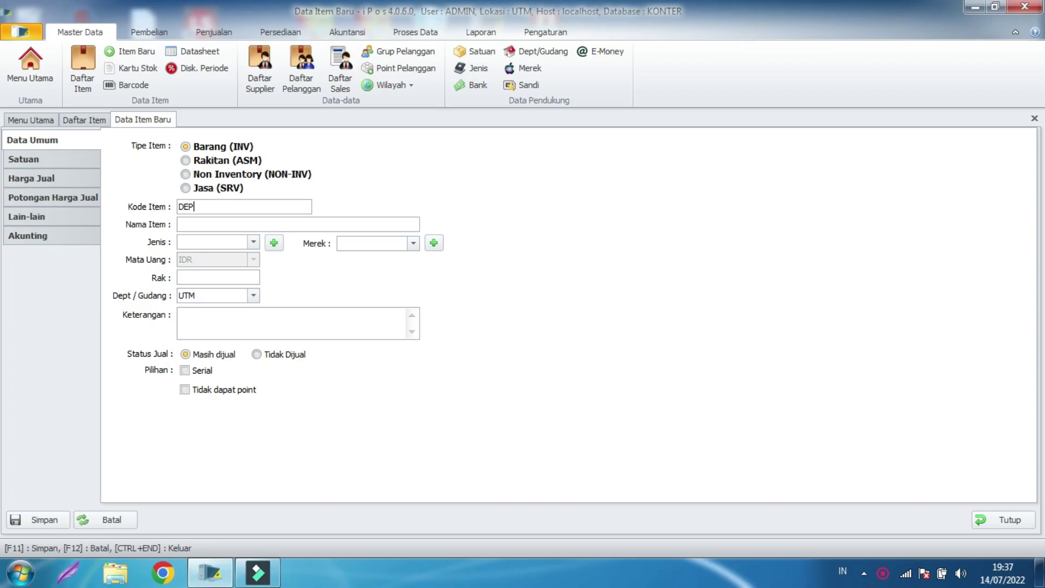
type("00001")
type("DEPOSIT S")
type("ALOD")
key("BackSpace")
key("BackSpace")
type("DO")
key("Tab")
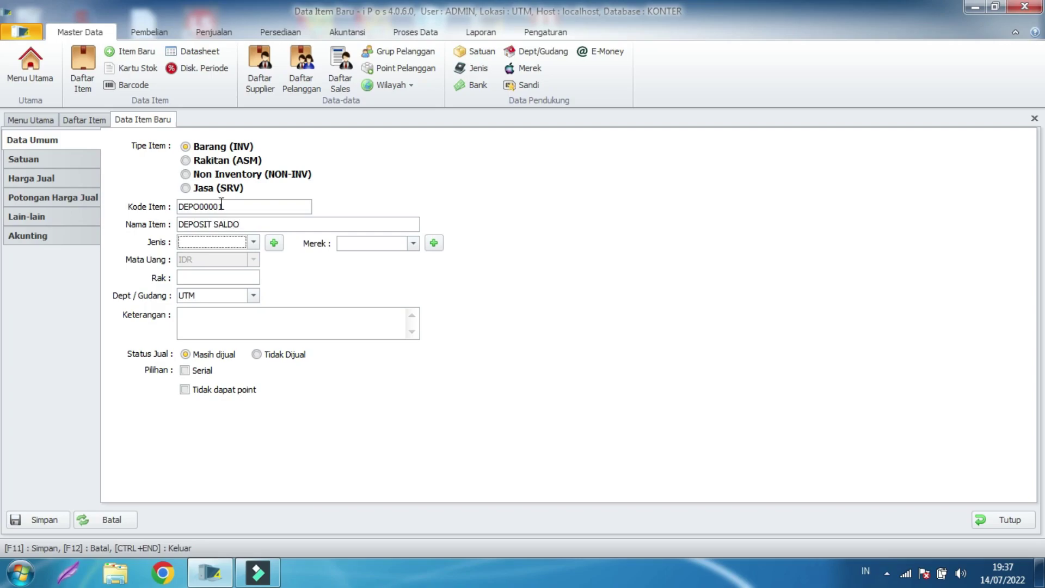
left_click(253, 243)
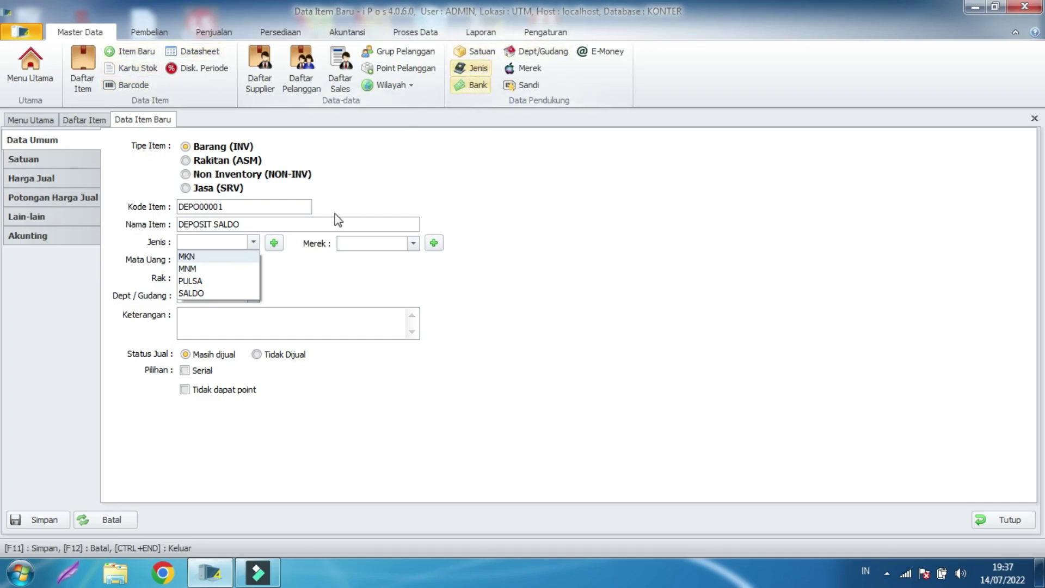
left_click(205, 292)
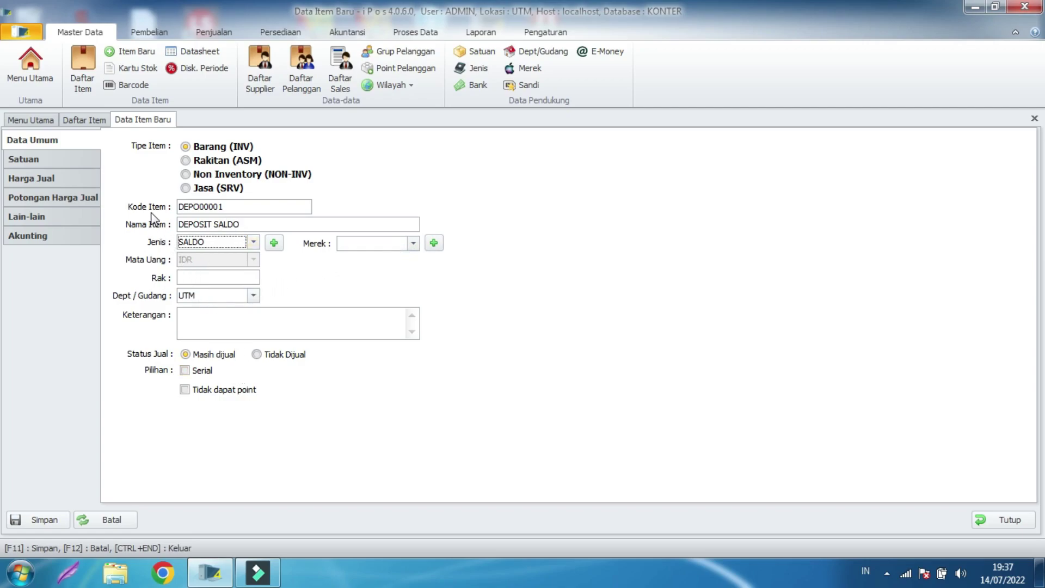
Set the DEPOSIT SALDO item's base unit to RP and its cost price (Harga Pokok) to 1
left_click(29, 159)
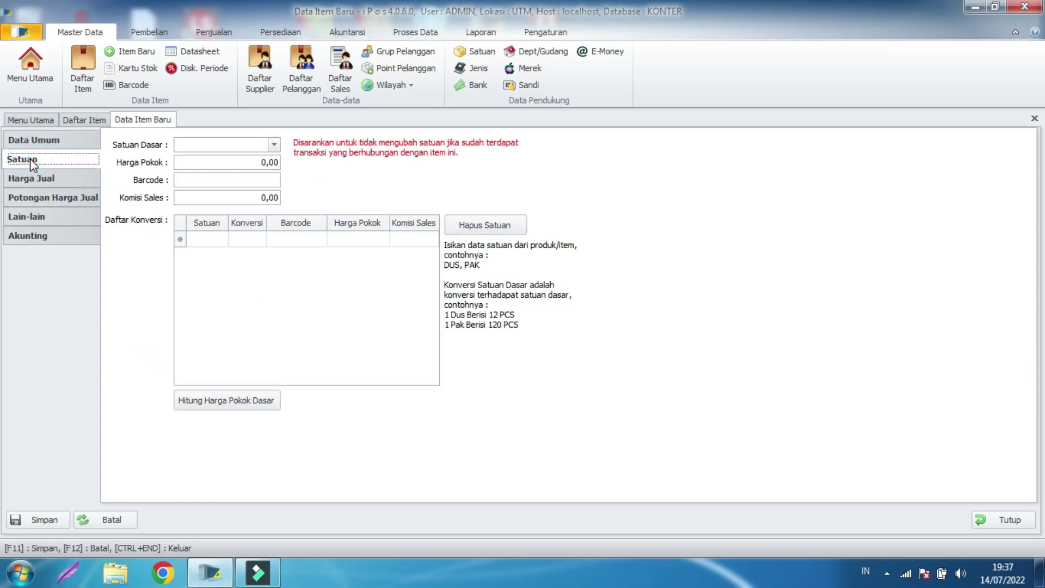
left_click(275, 146)
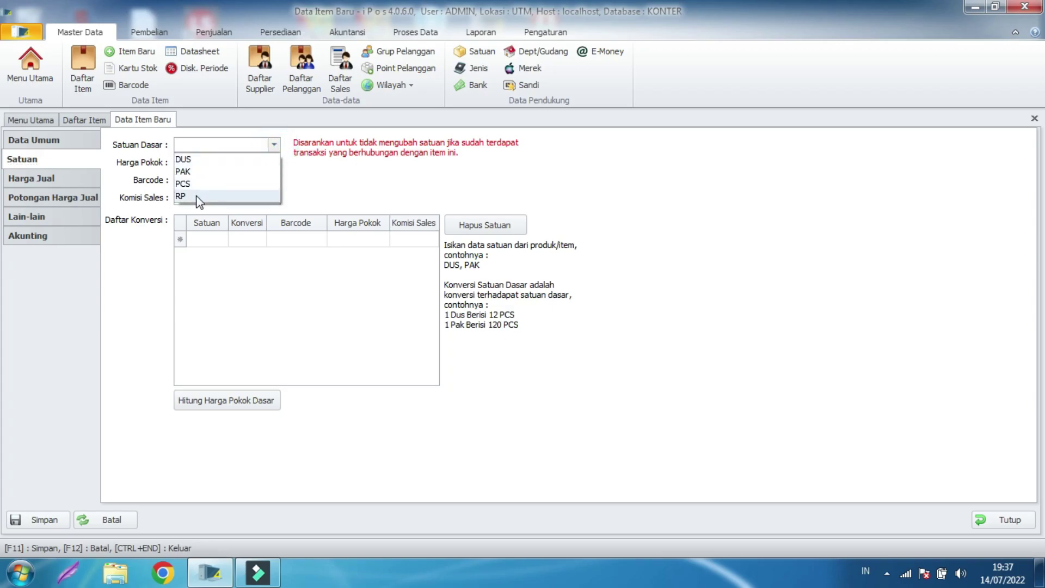
left_click(197, 197)
left_click(268, 160)
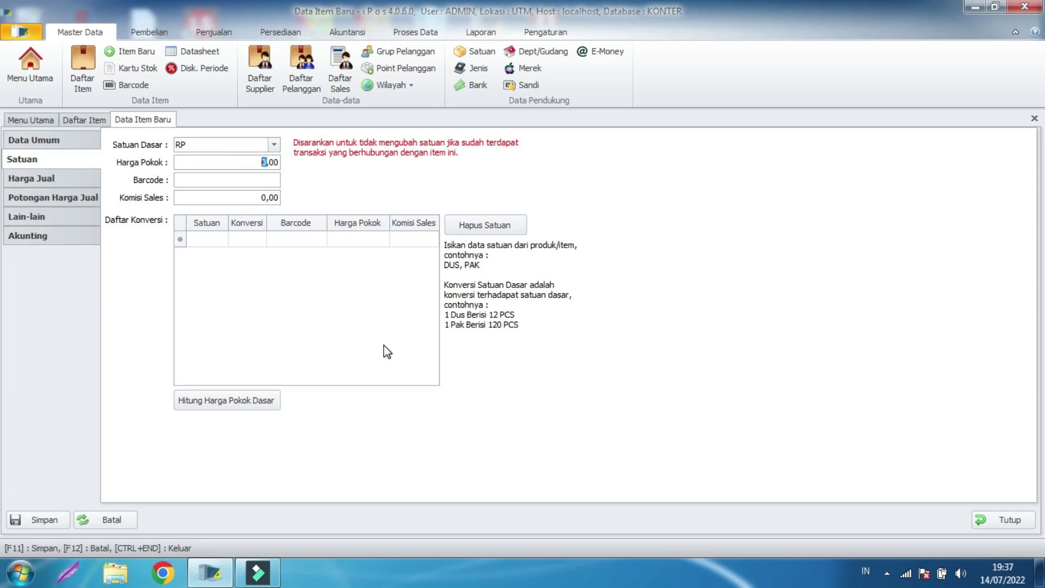
type("1")
Check the item's selling price, discount and accounting settings, then save it and start another blank item
left_click(44, 177)
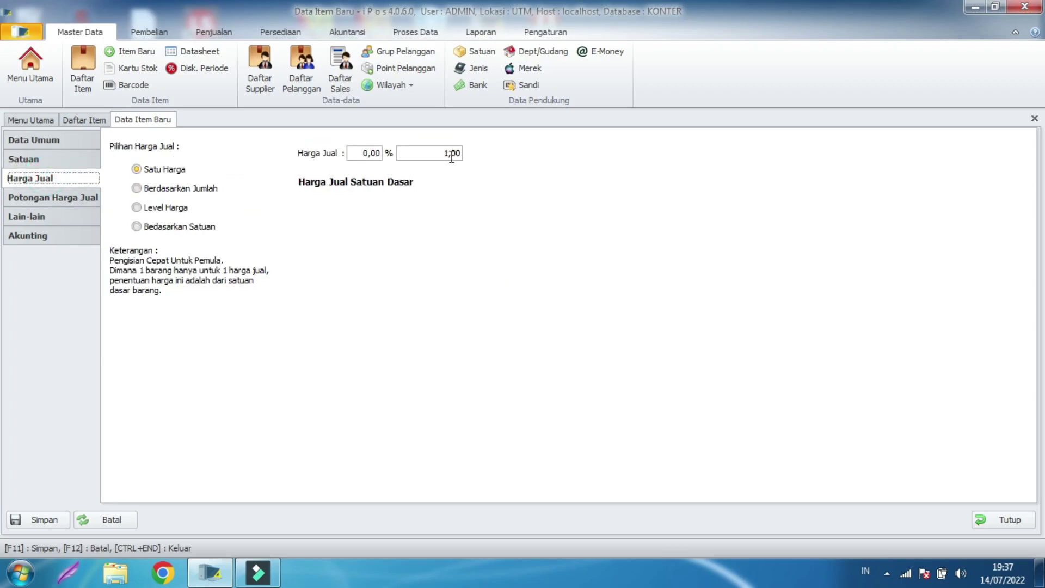
left_click(52, 197)
left_click(48, 220)
left_click(47, 236)
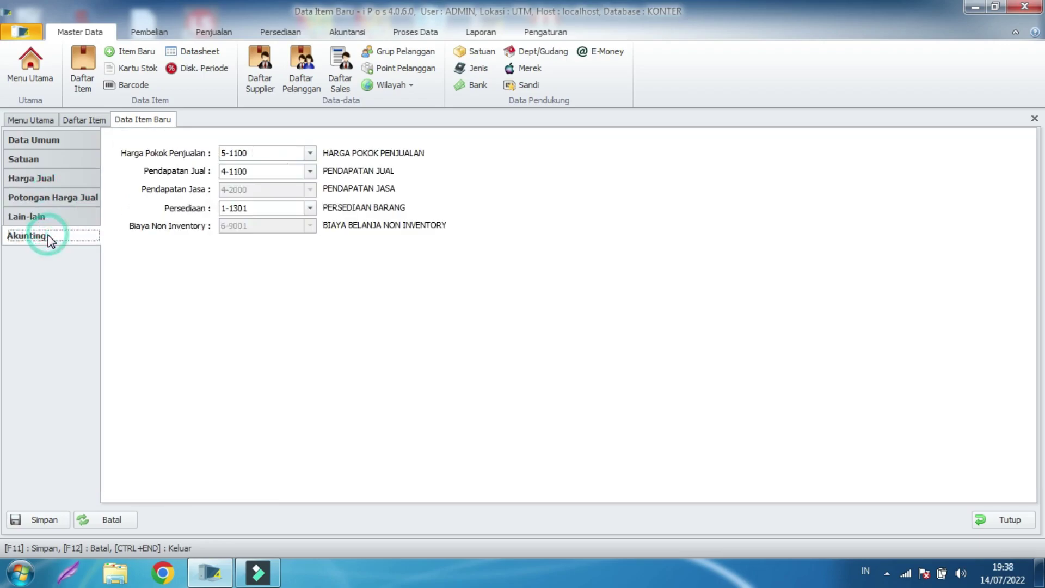
left_click(53, 523)
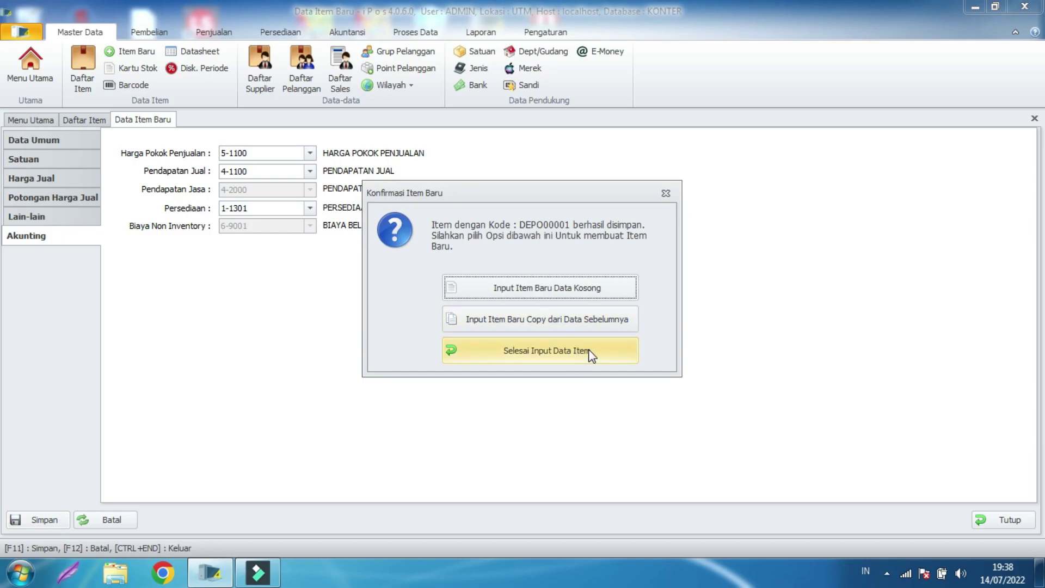
left_click(488, 289)
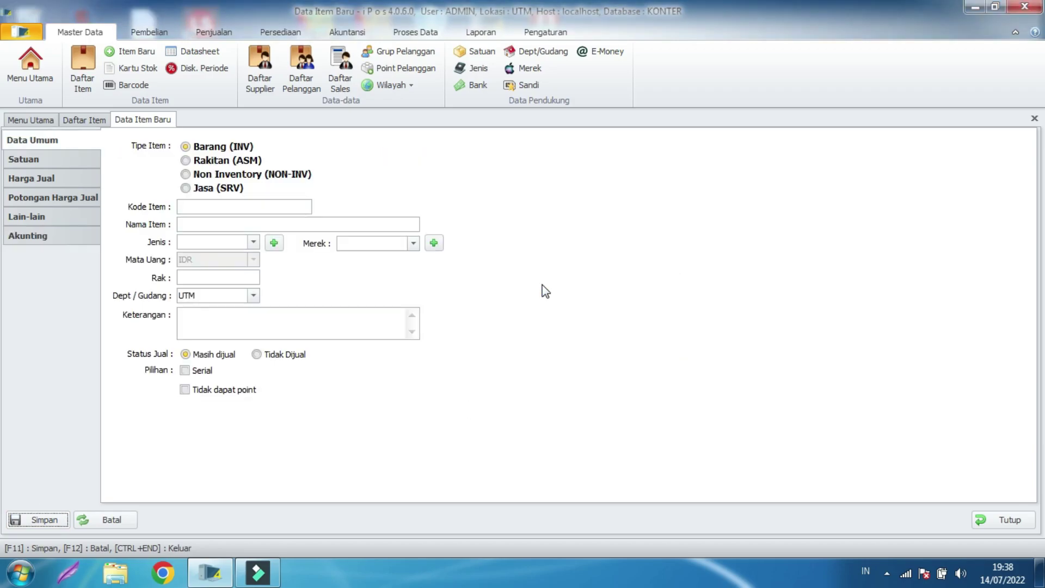
Fill in a new Rakitan (ASM) item's general data with code P10k, name PULSA TELKOMSEL 10k and Jenis PULSA
left_click(247, 205)
type("p1")
key("BackSpace")
type("P10k")
left_click(205, 162)
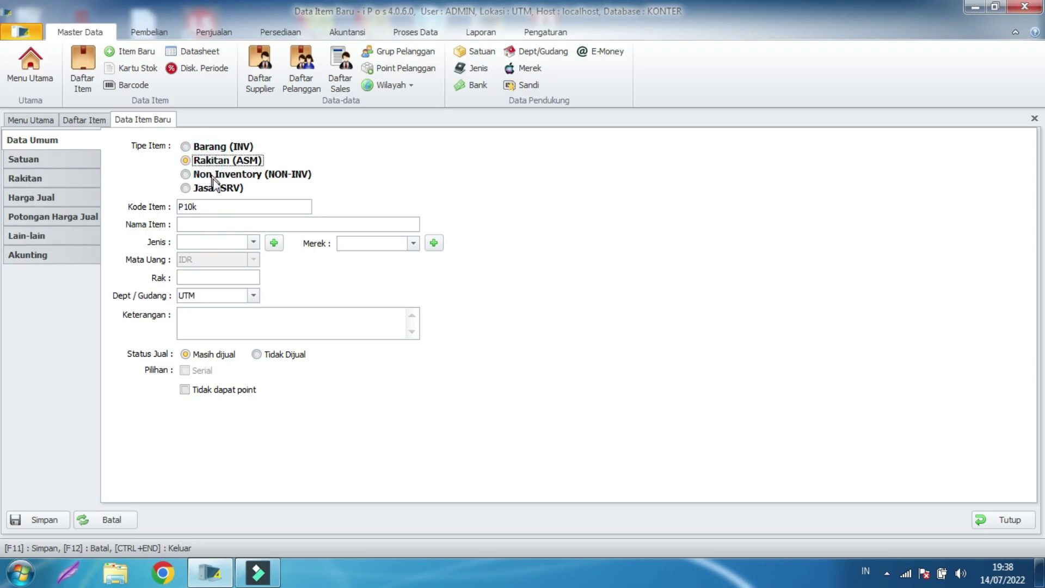
left_click(198, 206)
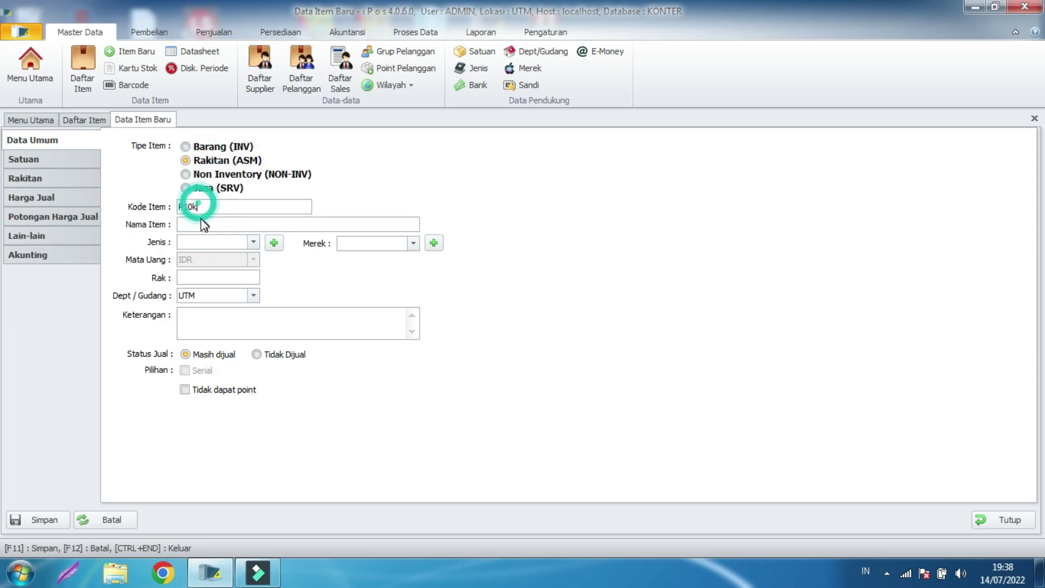
left_click(201, 224)
type("PULSA TELKOMSEL 10k")
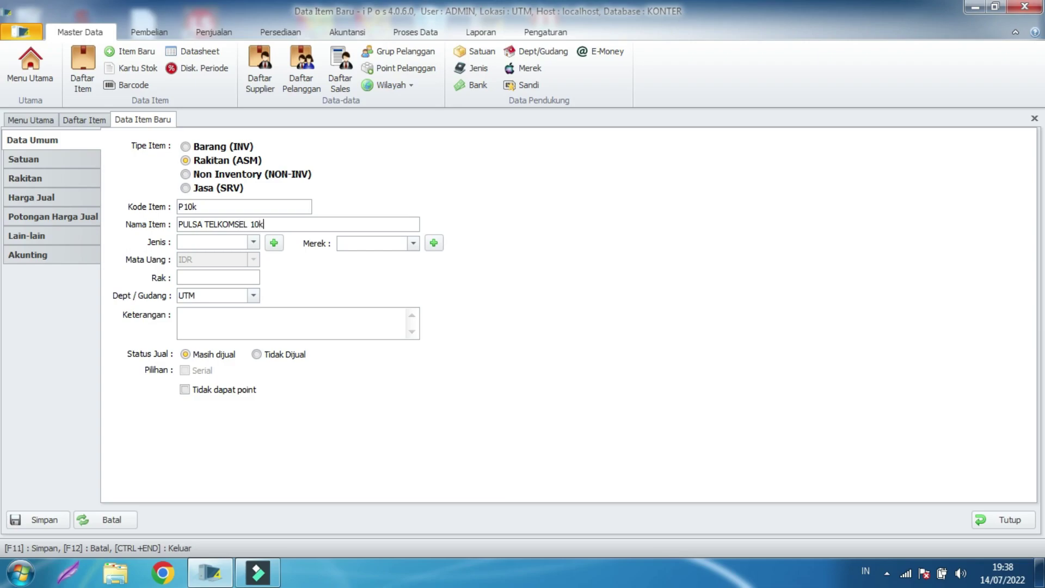
left_click(240, 239)
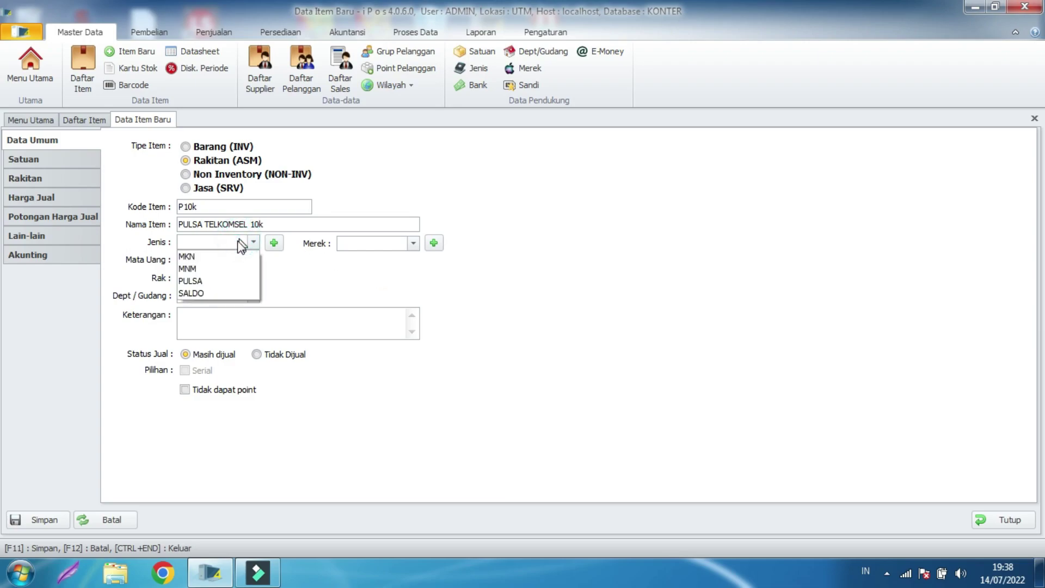
left_click(225, 281)
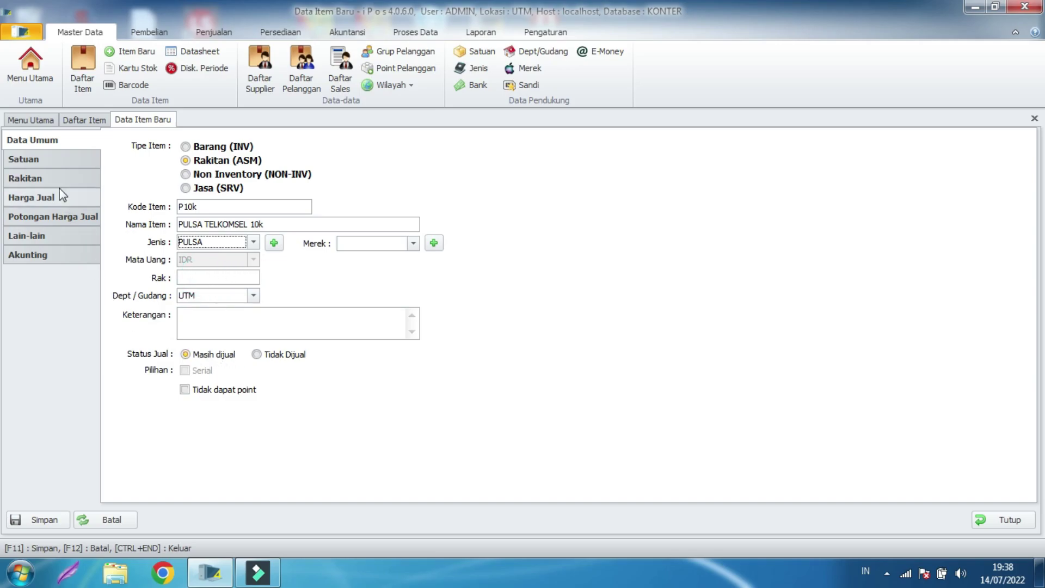
Set the PULSA TELKOMSEL 10k item's base unit to PCS
left_click(30, 159)
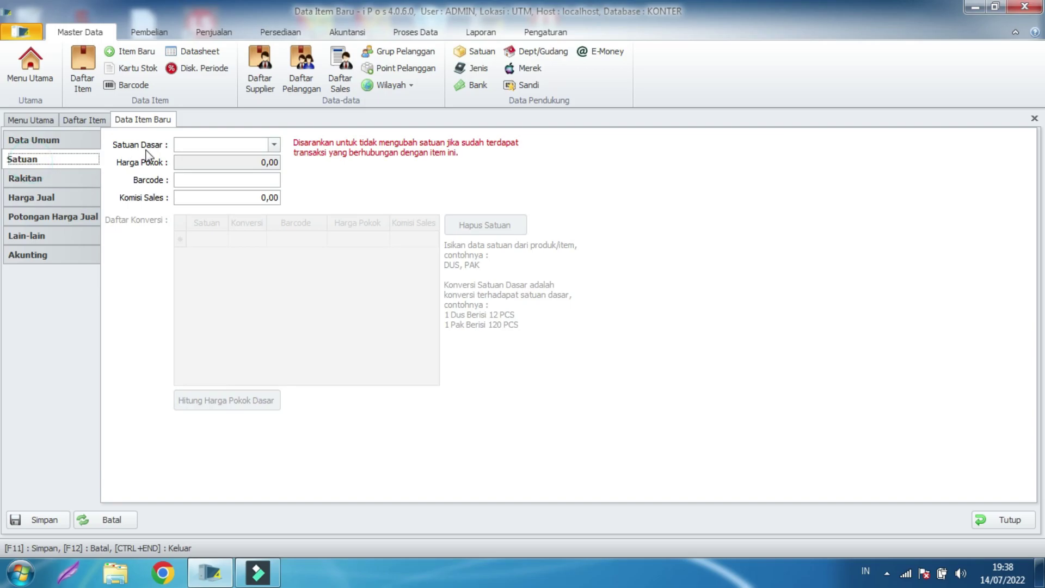
left_click(274, 145)
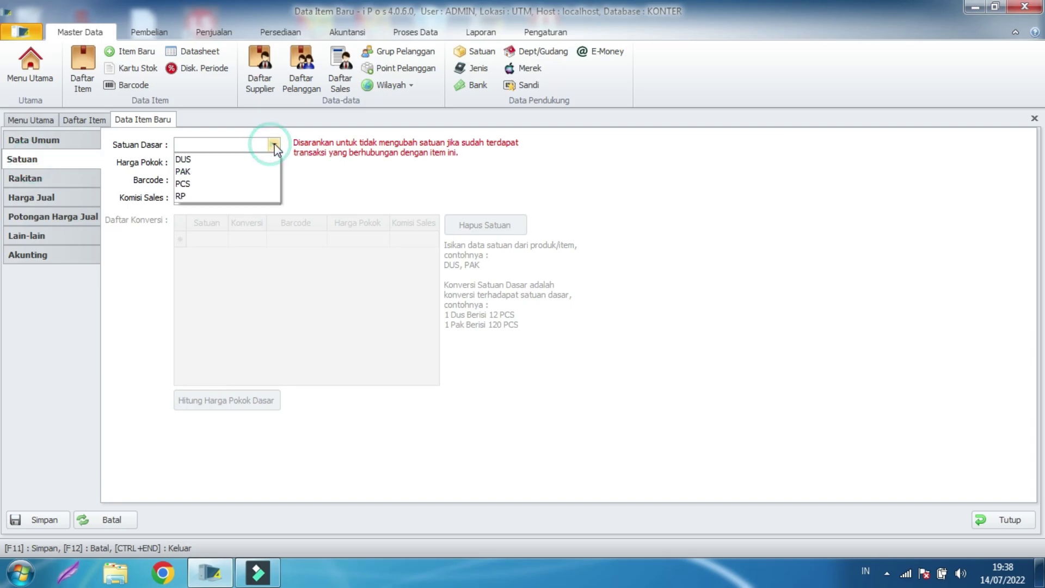
left_click(187, 185)
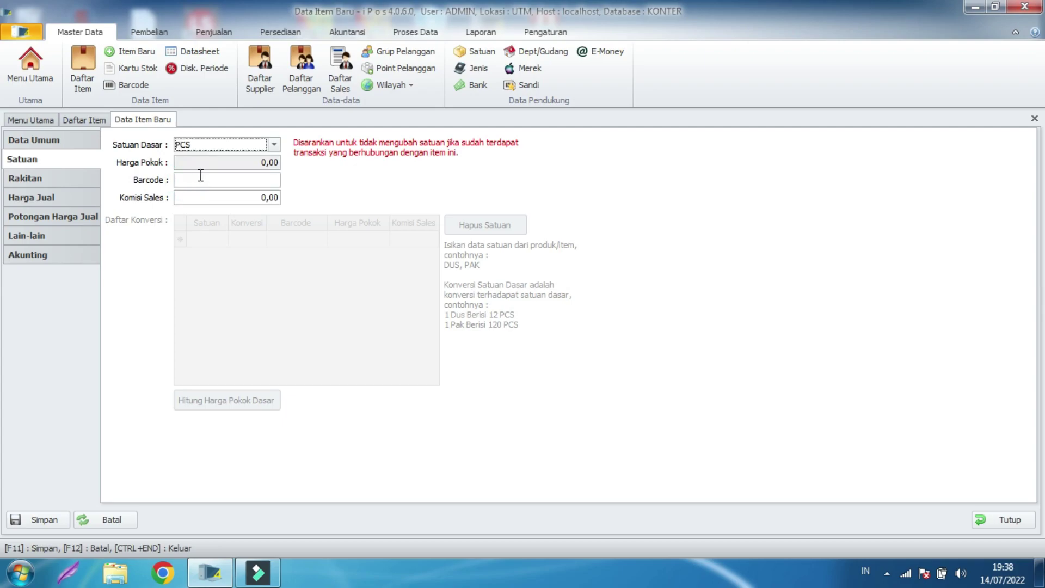
left_click(256, 165)
left_click(253, 163)
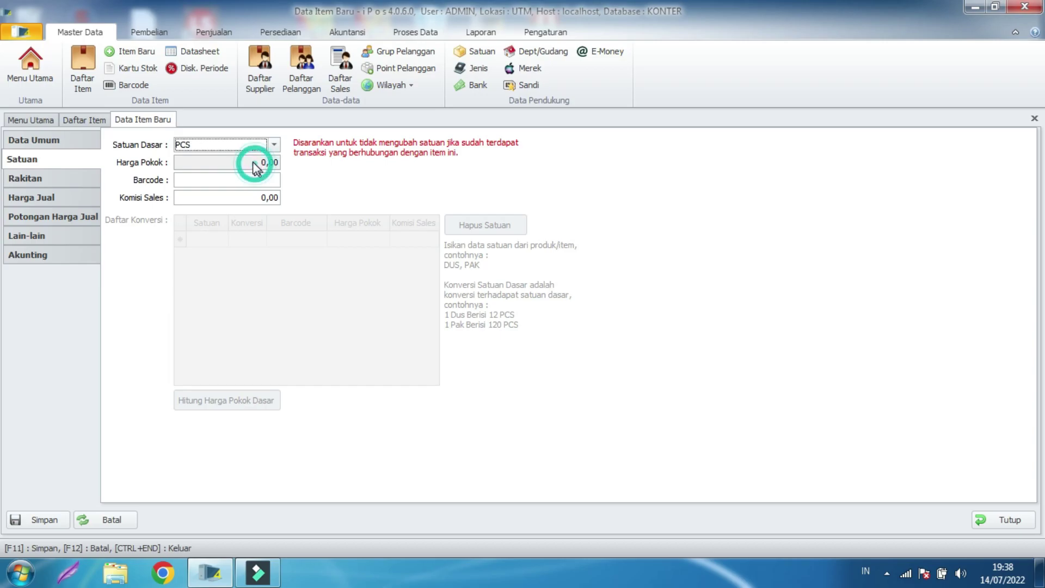
Search for "saldo" and add DEPOSIT SALDO as a component in the item's assembly list
left_click(64, 174)
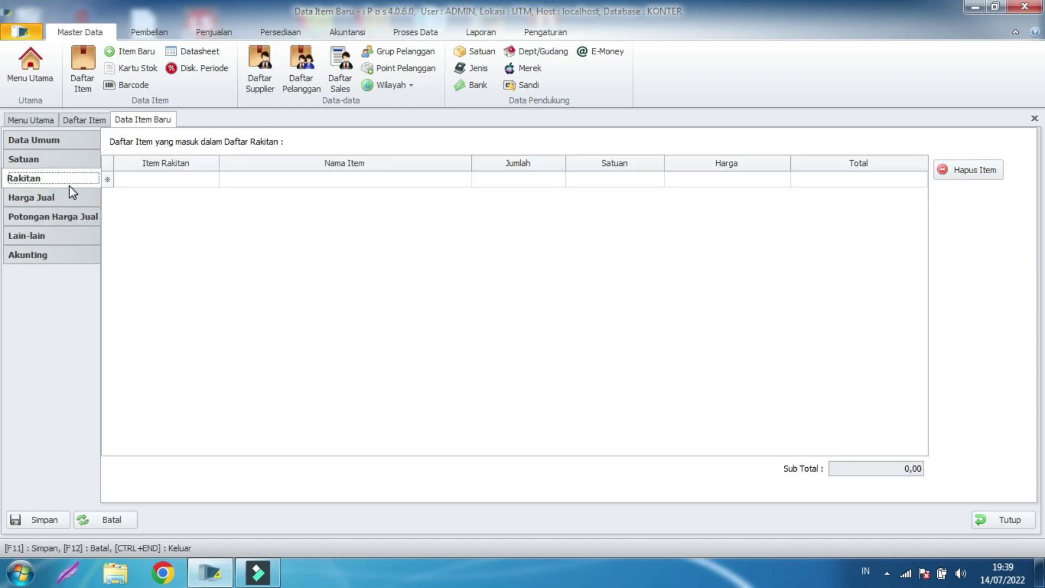
left_click(181, 182)
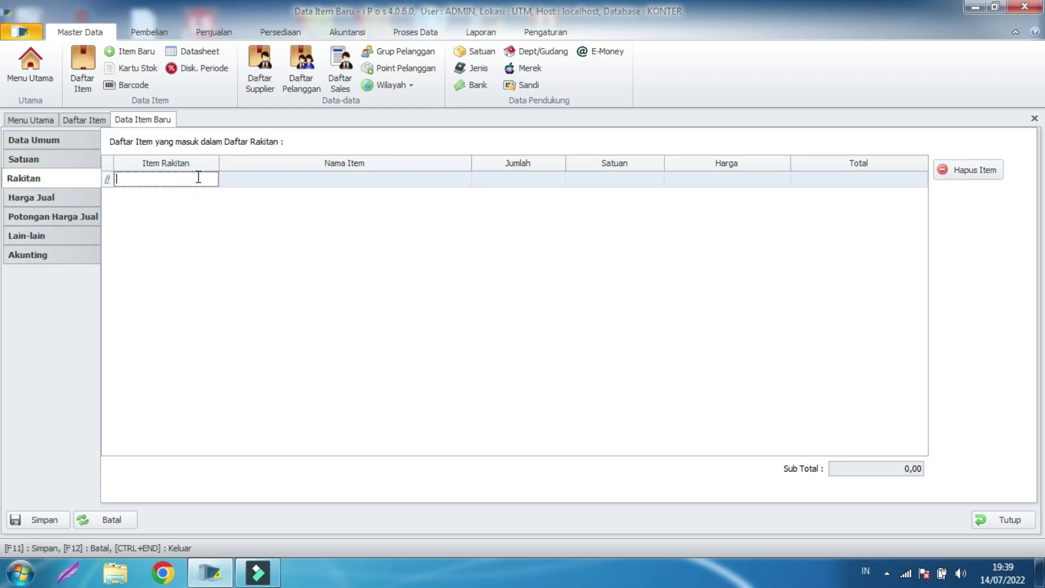
type("saldo")
key("Return")
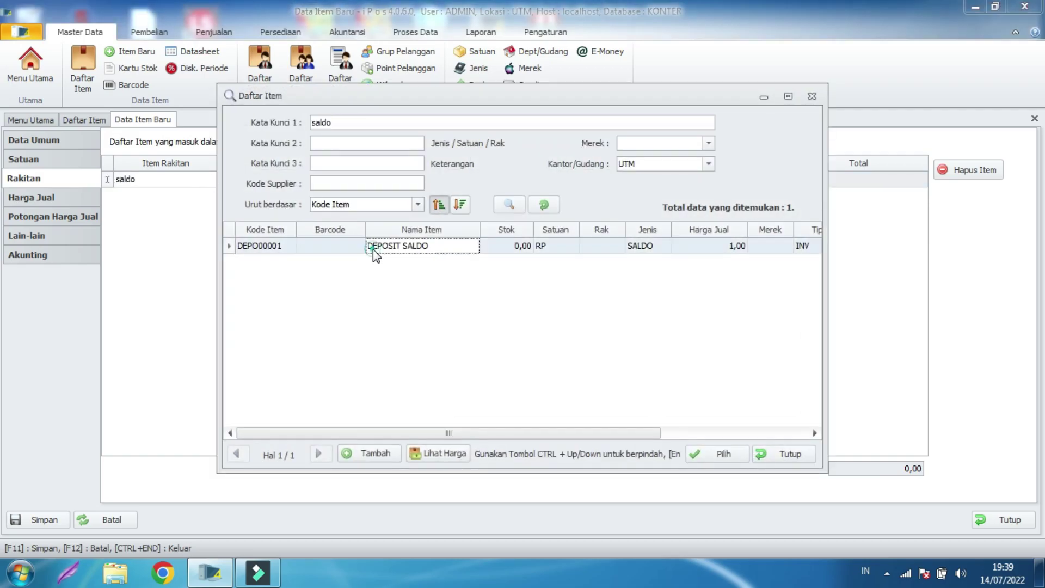
double_click(373, 250)
Set the quantity of the DEPOSIT SALDO component to 9.800
left_click(527, 179)
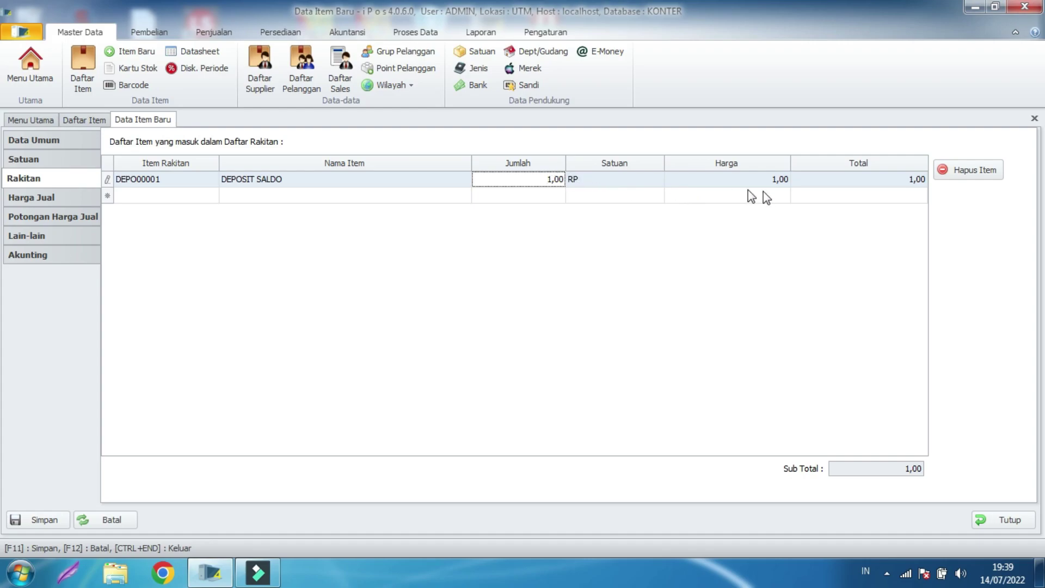
left_click(775, 177)
left_click(520, 176)
left_click(550, 179)
left_click_drag(551, 179, 542, 179)
type("9.800")
key("Return")
Set the PULSA TELKOMSEL 10k item's single selling price to 11.000
left_click(75, 198)
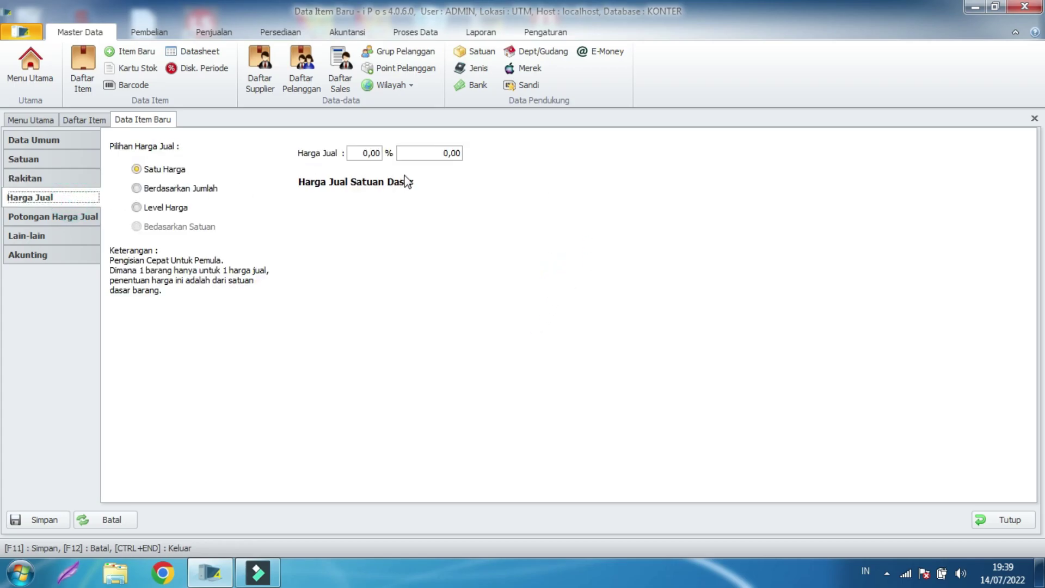
left_click(430, 154)
type("11110")
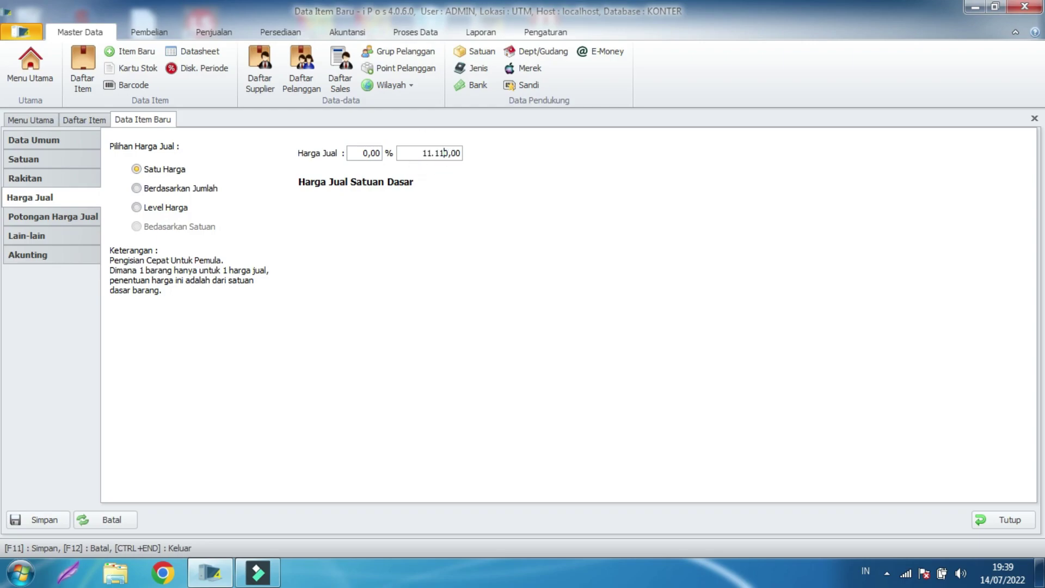
type("00")
Check the item's discount, miscellaneous and accounting settings, then save it and finish entering items
left_click(65, 220)
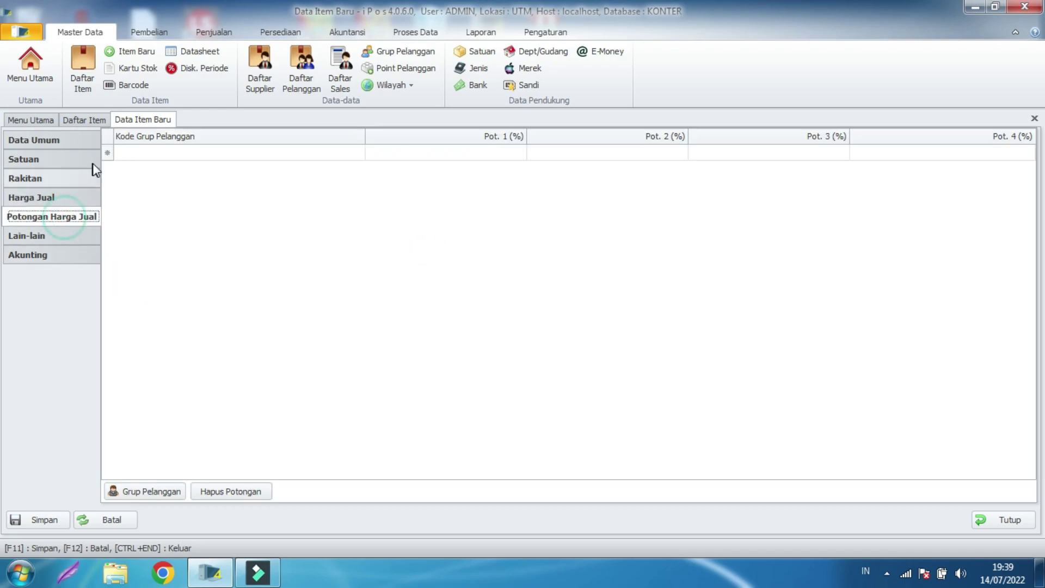
left_click(54, 236)
left_click(50, 253)
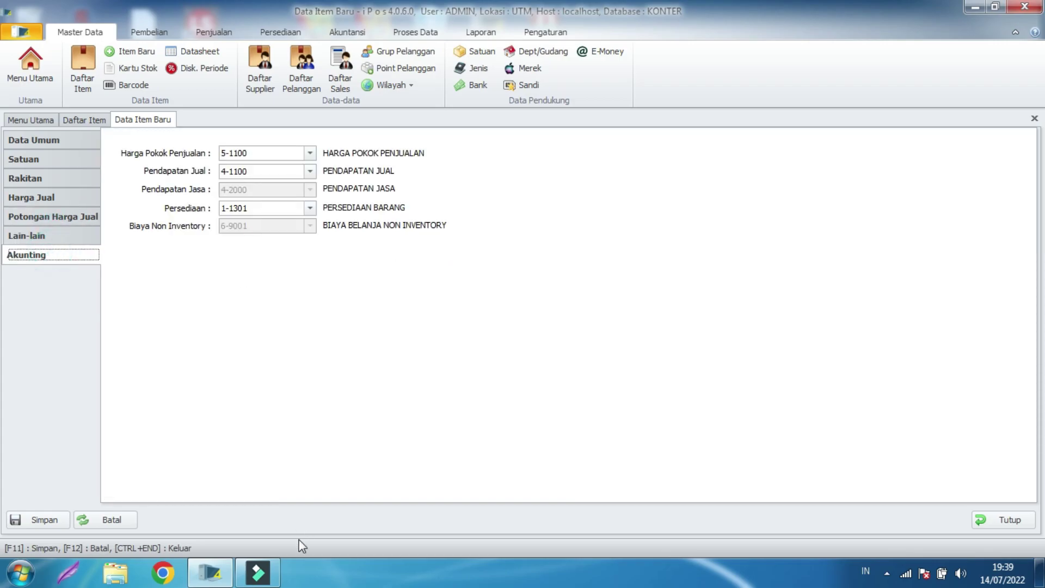
left_click(39, 520)
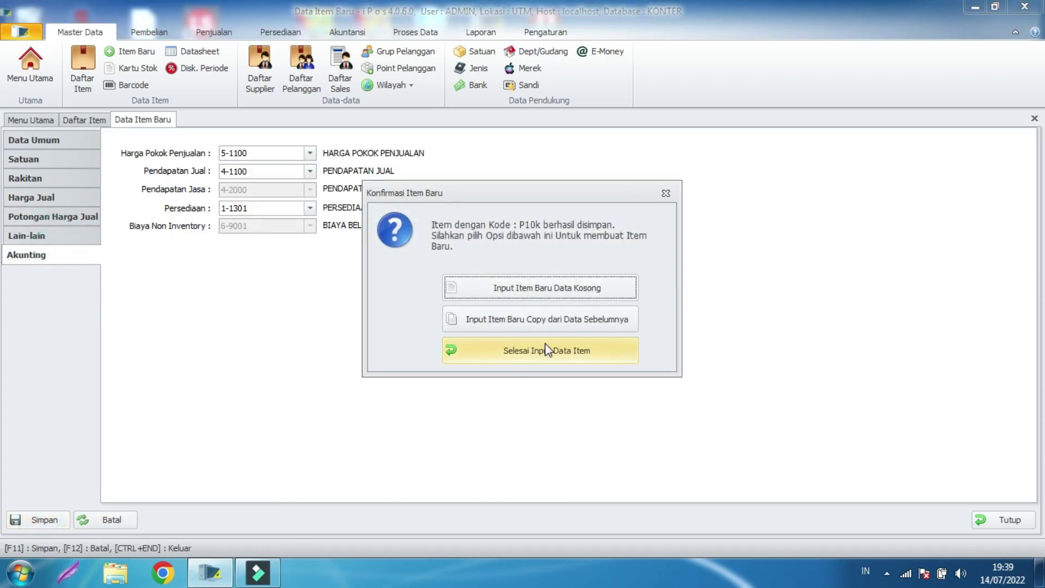
left_click(544, 352)
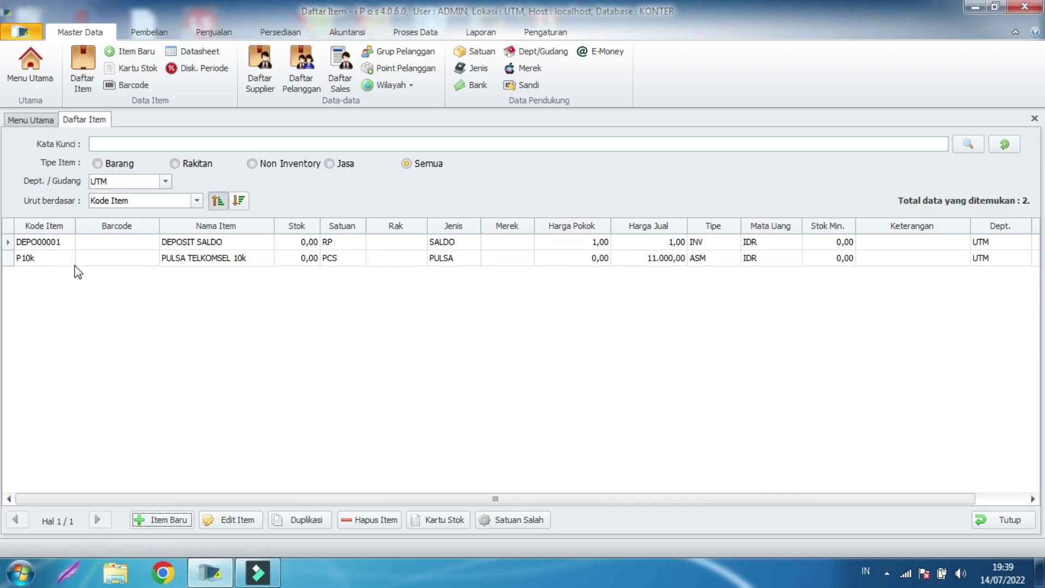
Duplicate the P10k item and give the copy the code P15k and the name PULSA TELKOMSEL 15k
left_click(37, 261)
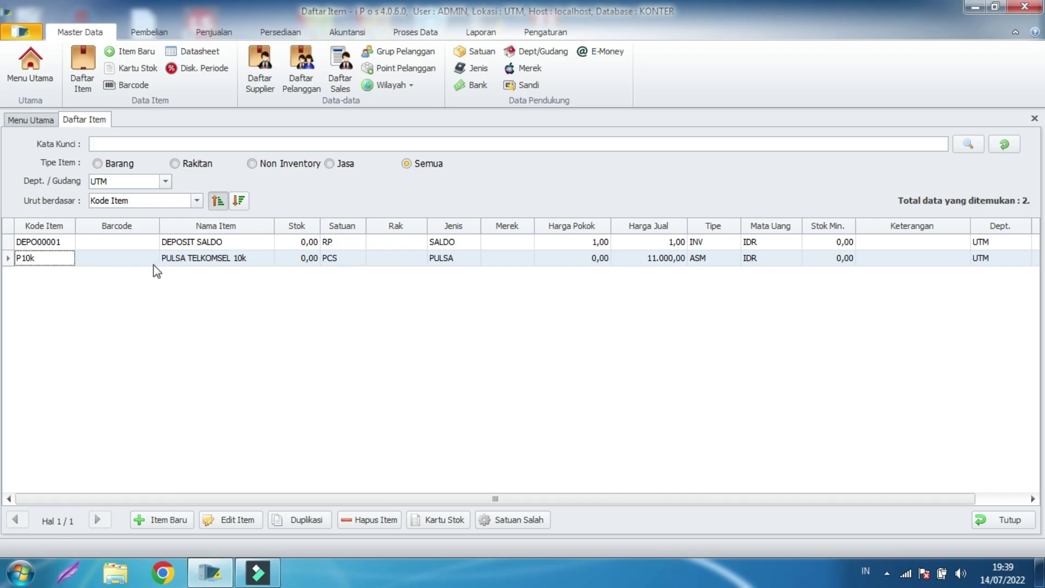
left_click(91, 264)
left_click(319, 517)
left_click(237, 205)
key("Left")
key("BackSpace")
type("5")
left_click(259, 224)
key("BackSpace")
type("5")
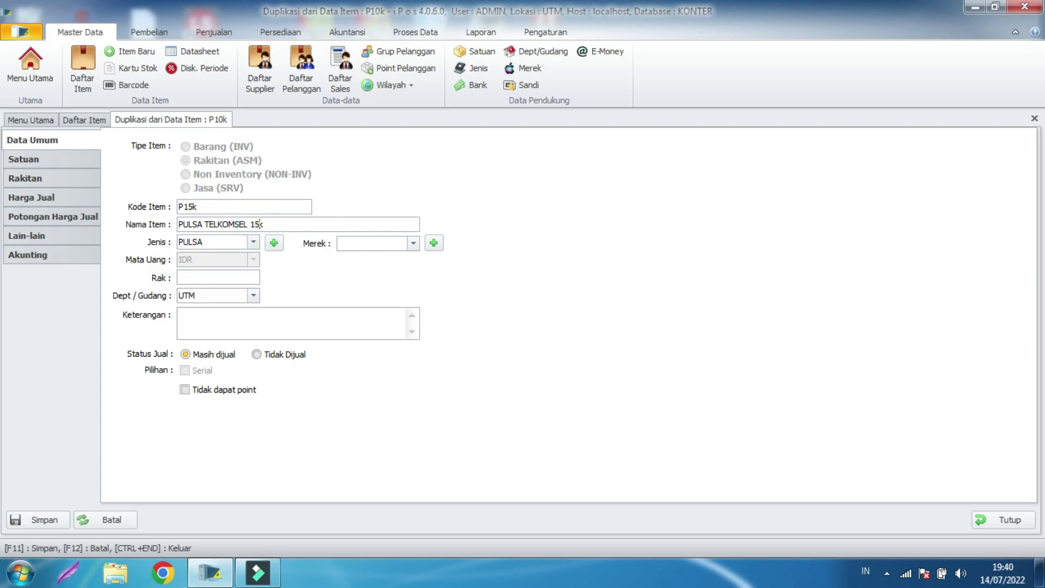
Review the P15k copy's units and change the quantity of its DEPOSIT SALDO component
left_click(59, 159)
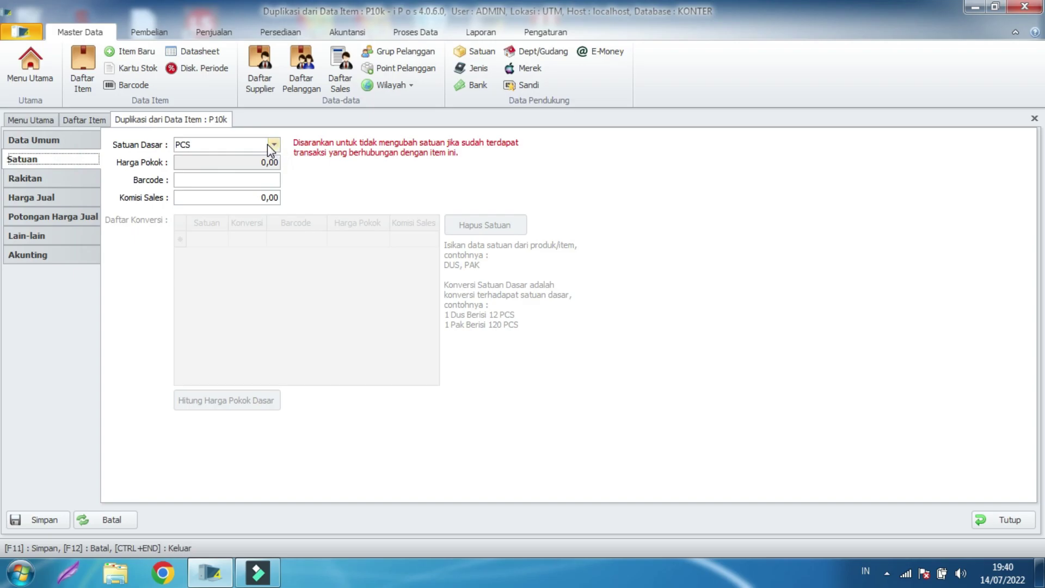
left_click(46, 178)
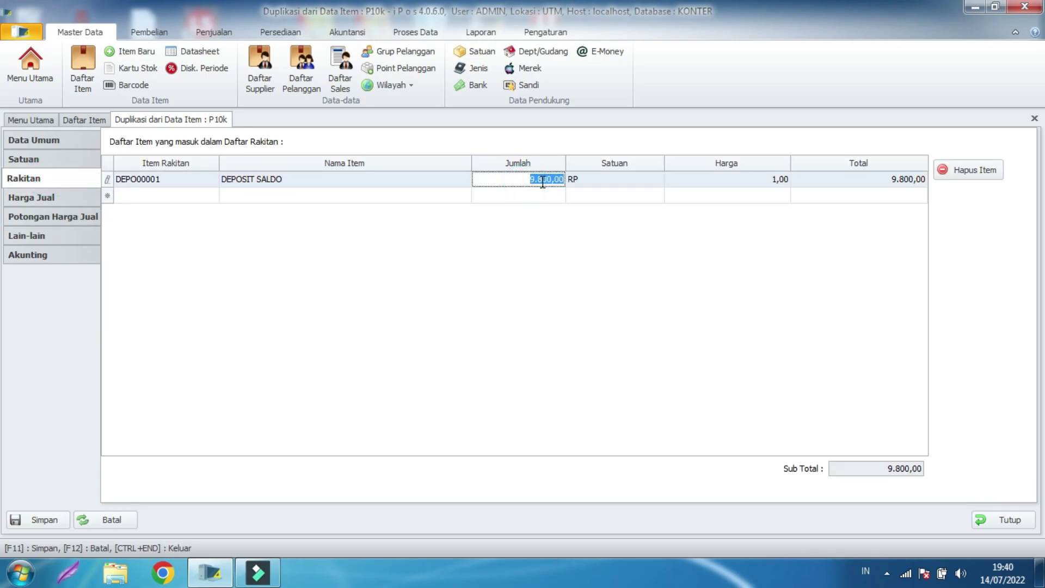
left_click_drag(542, 180, 495, 173)
type("1.39")
Set the PULSA TELKOMSEL 15k item's single selling price to 16.000
left_click(58, 197)
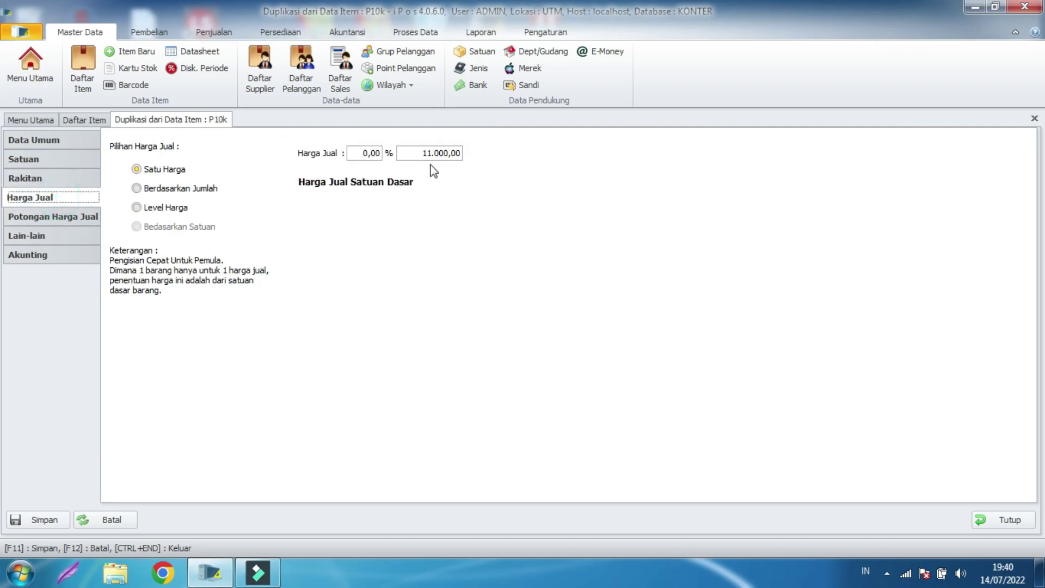
left_click_drag(433, 153, 420, 152)
type("16")
left_click(401, 239)
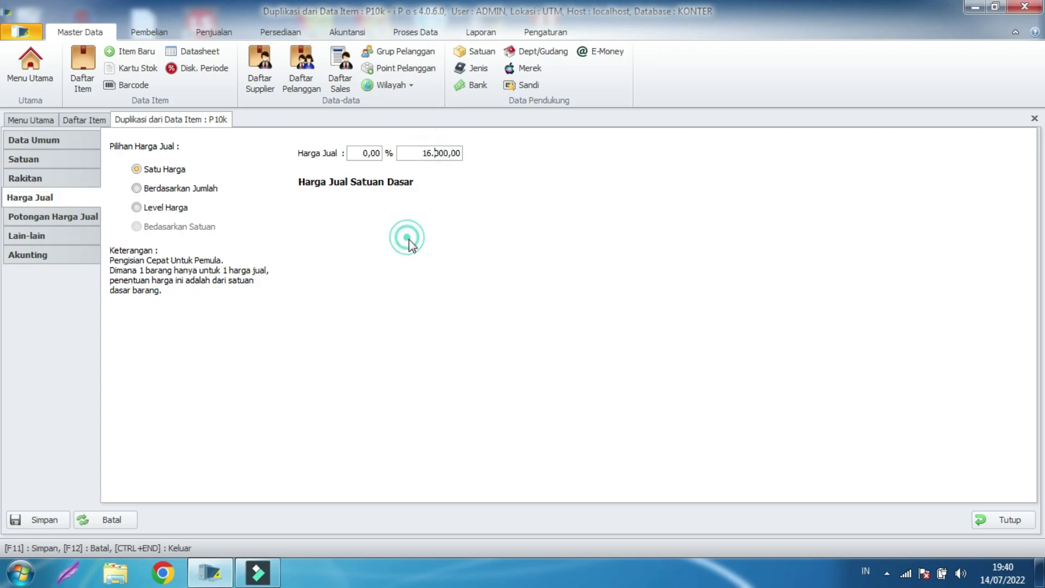
Check the P15k item's discount and miscellaneous settings, then save it and finish entering items
left_click(66, 221)
left_click(66, 233)
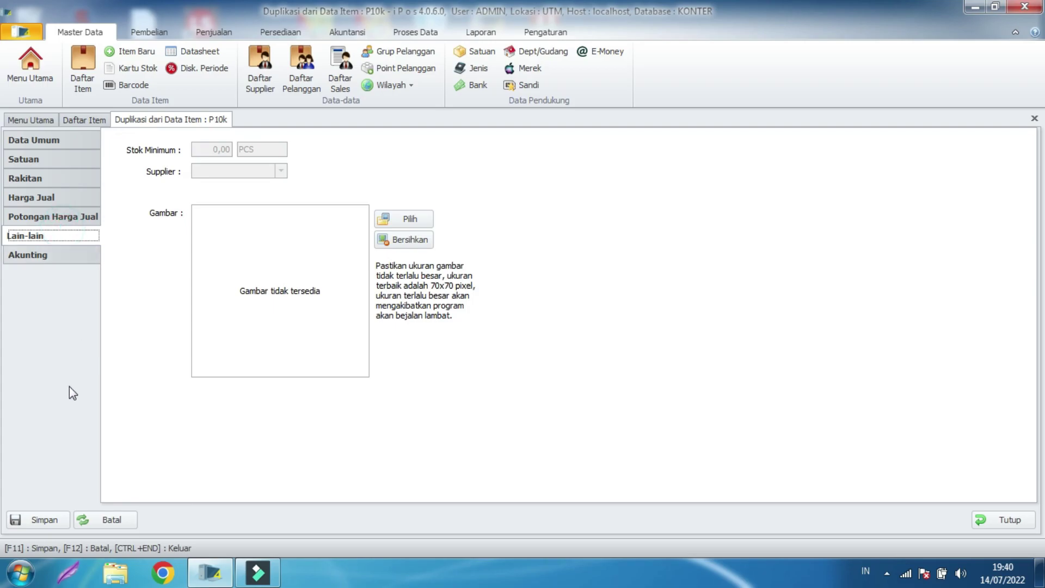
left_click(48, 520)
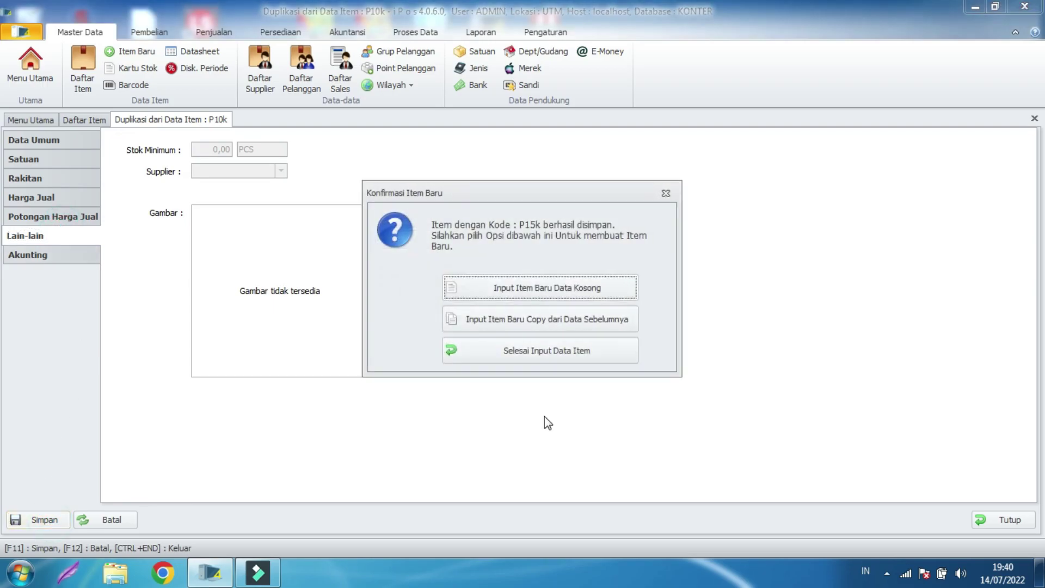
left_click(533, 347)
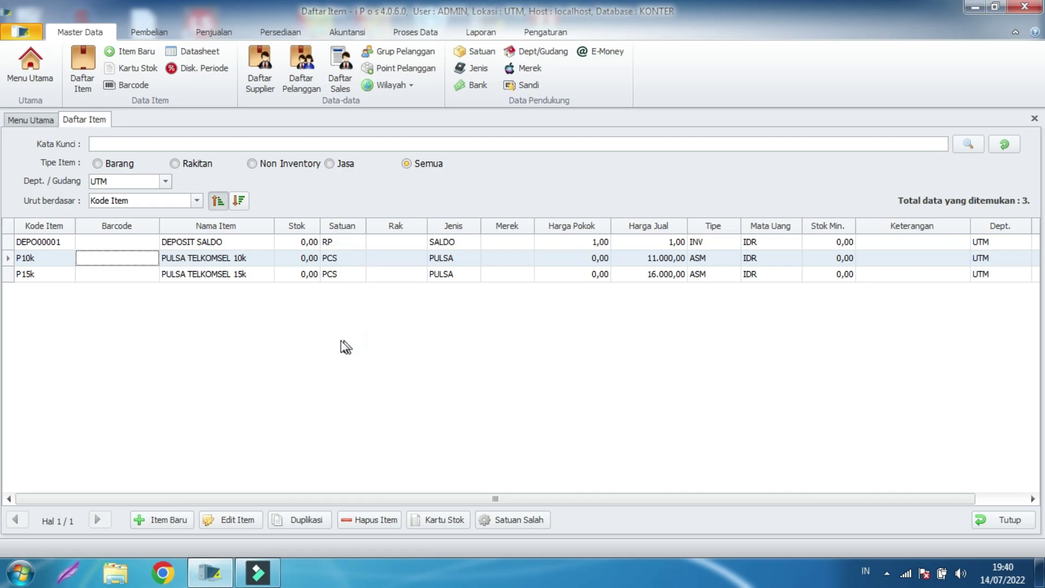
Start a new Barang (INV) item with the code HP0001 and the name ANDROID
left_click(173, 520)
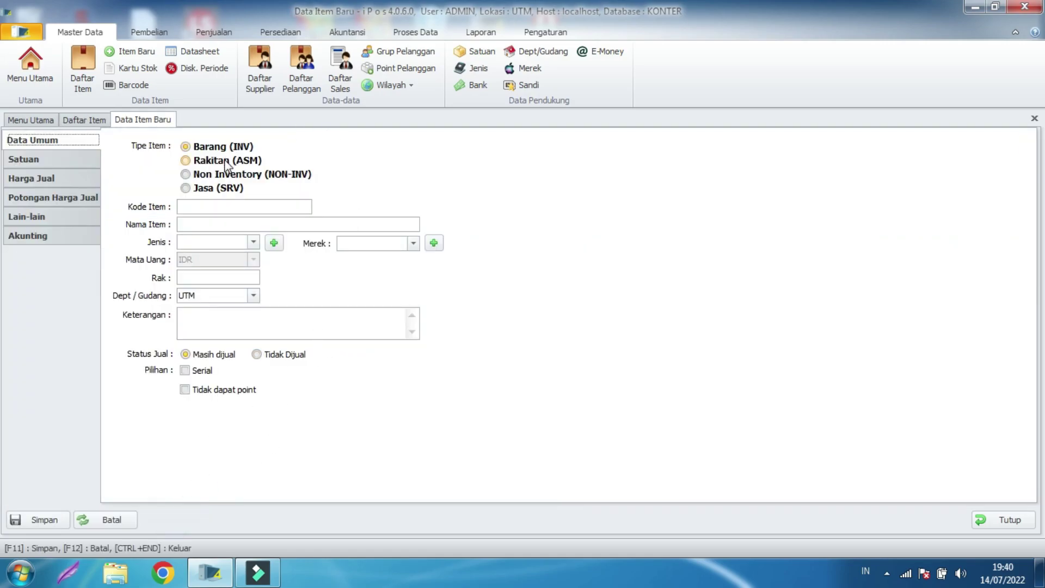
left_click(215, 205)
type("HP0001")
key("Tab")
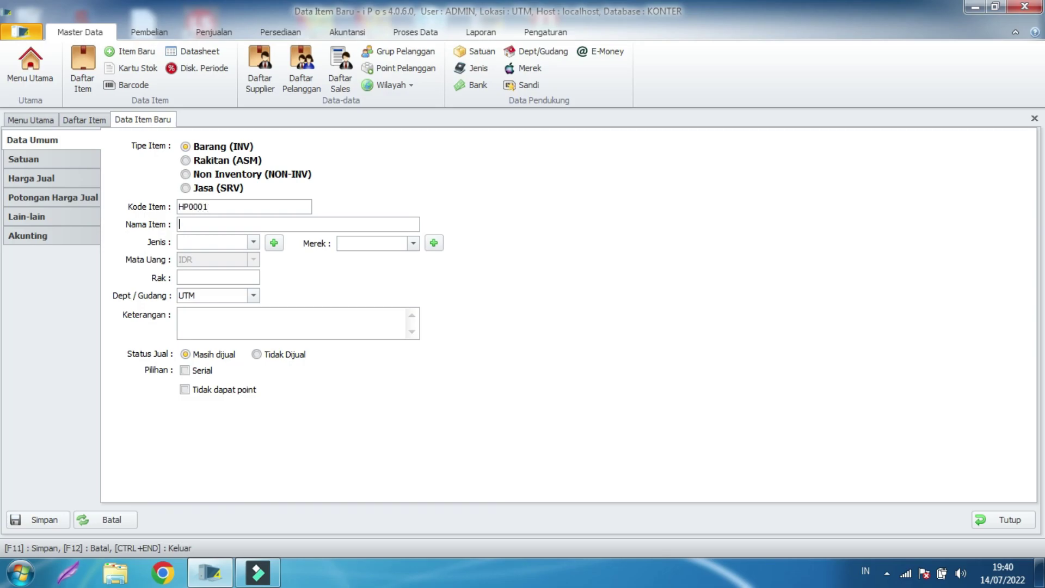
type("ANDROID")
Add HP to the list of item types
left_click(246, 242)
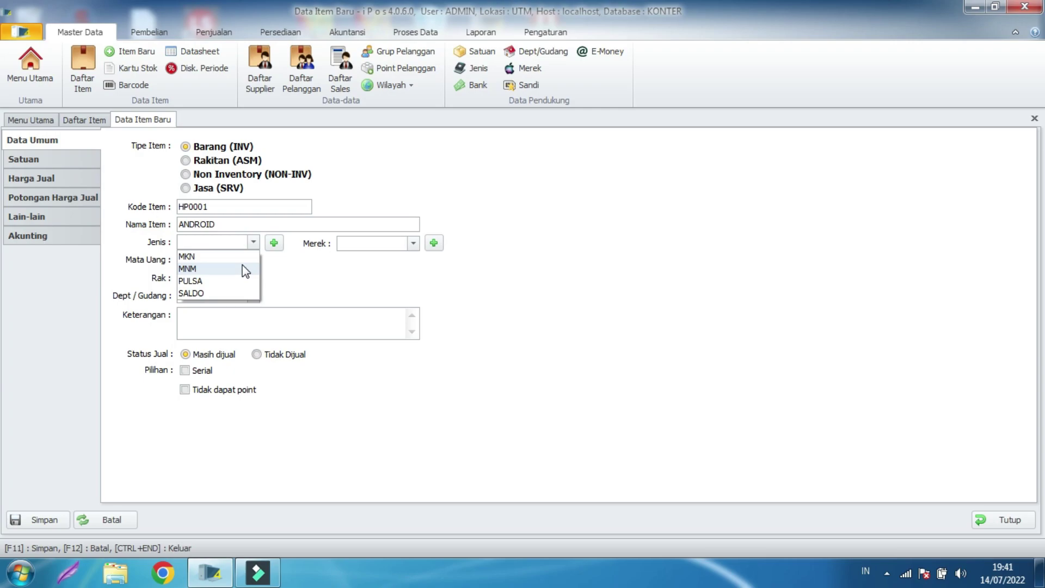
left_click(278, 246)
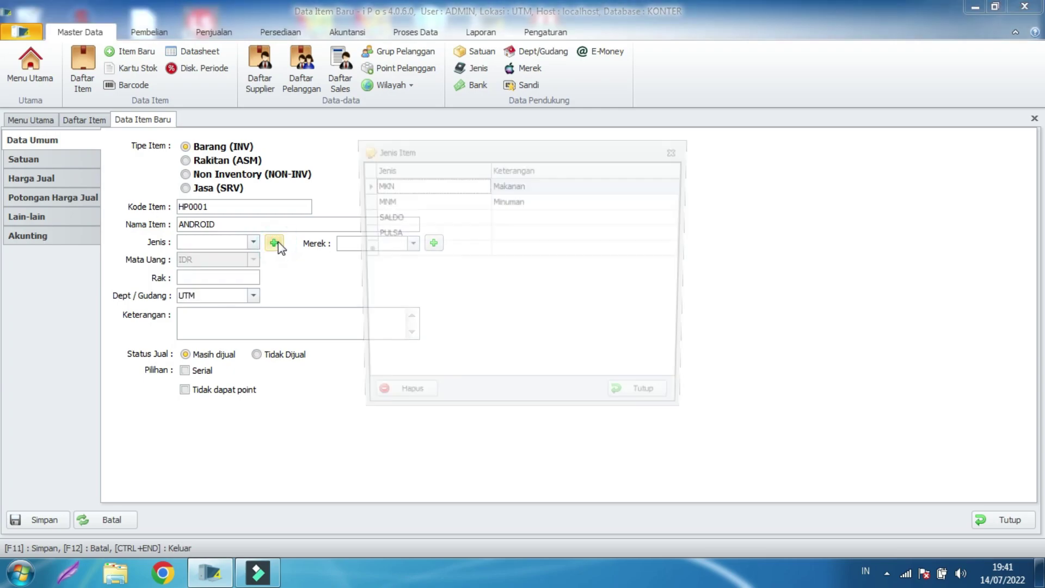
left_click(409, 250)
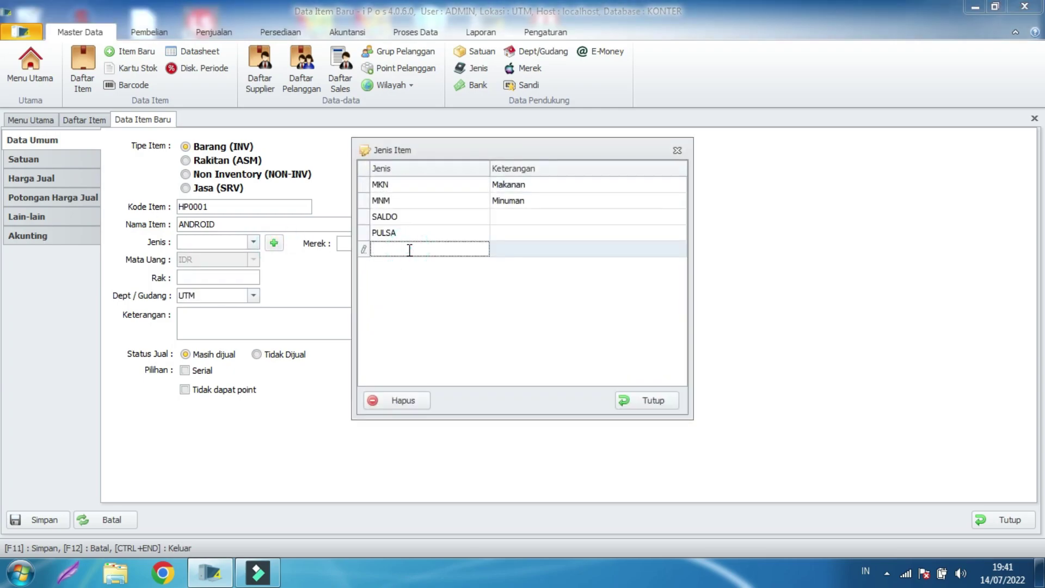
type("HP")
left_click(469, 298)
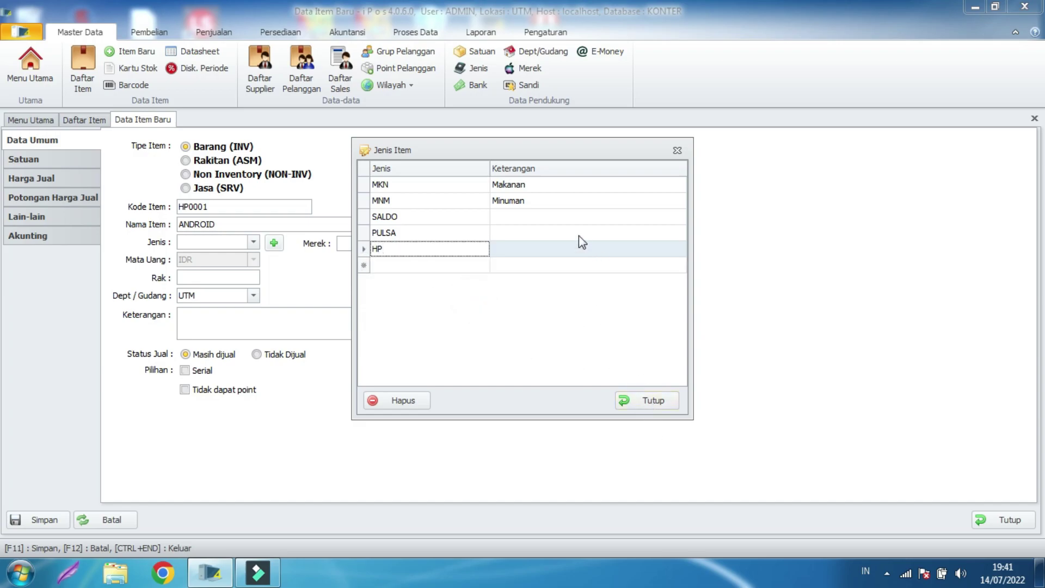
left_click(645, 401)
Assign the HP type to the ANDROID item and turn on its Serial option
left_click(253, 242)
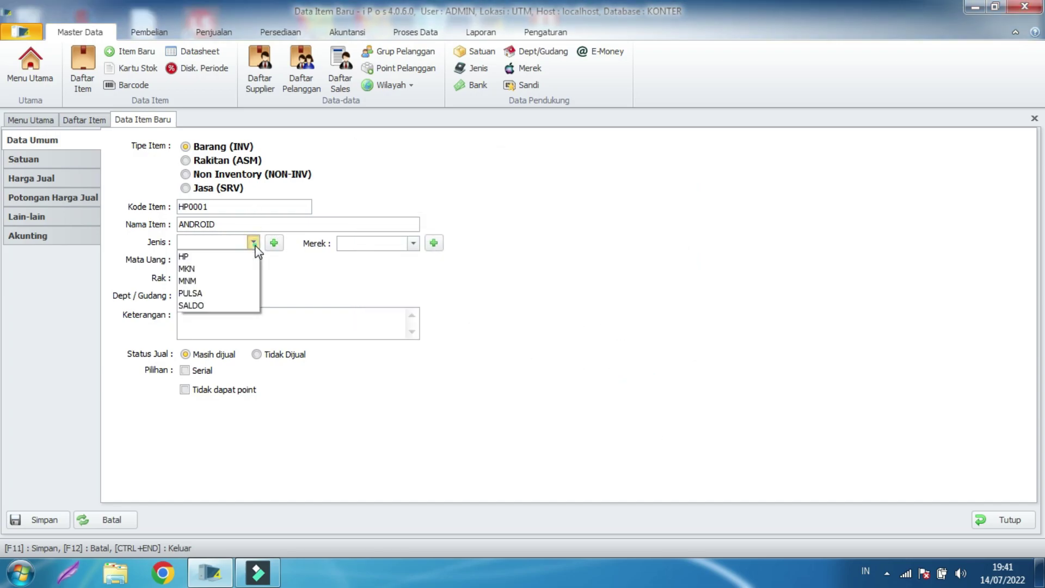
left_click(204, 258)
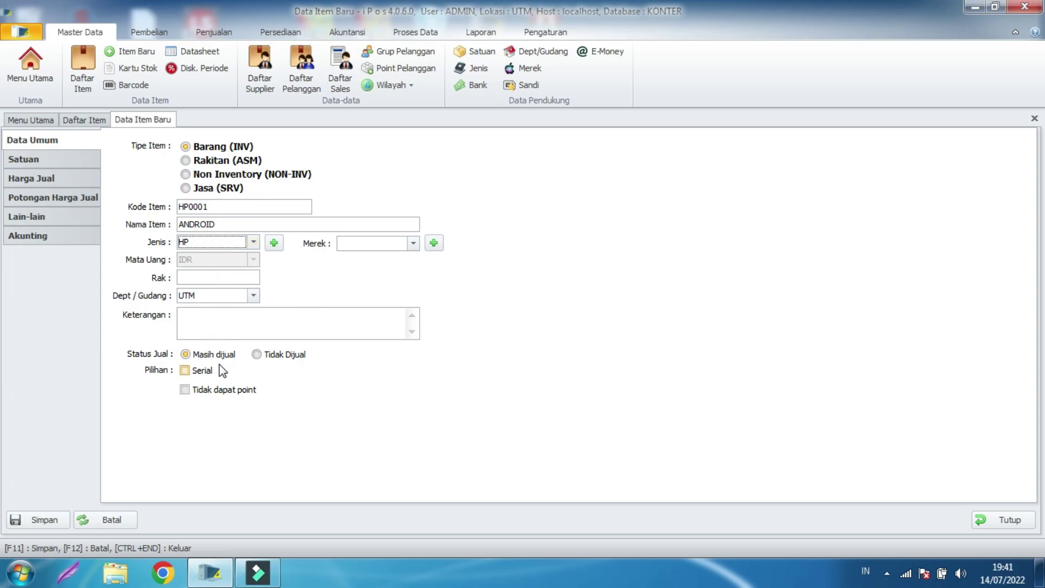
left_click(203, 370)
Set the ANDROID item's base unit to PCS and its cost price to 2.000.000
left_click(74, 161)
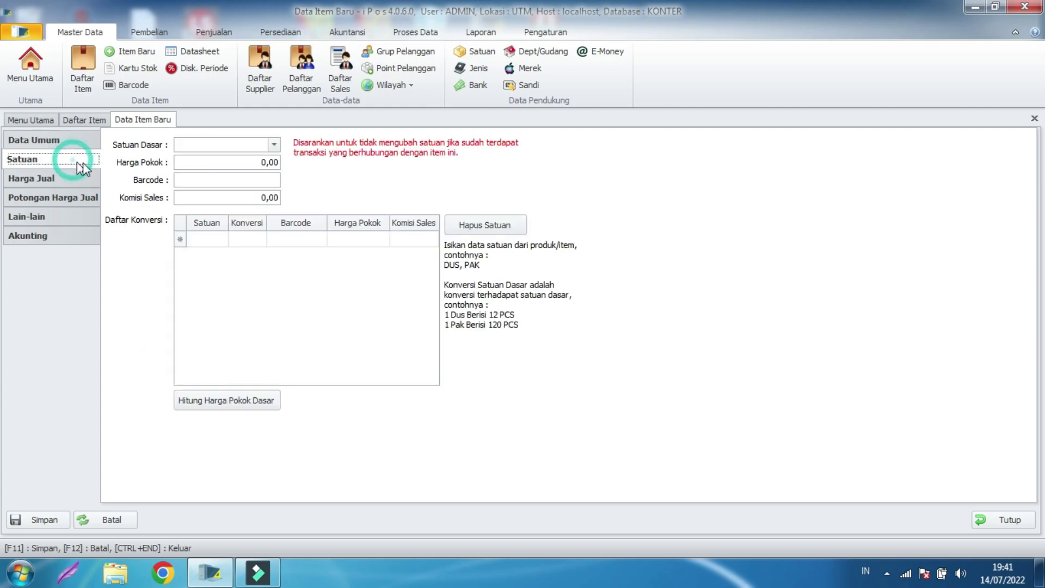
left_click(274, 144)
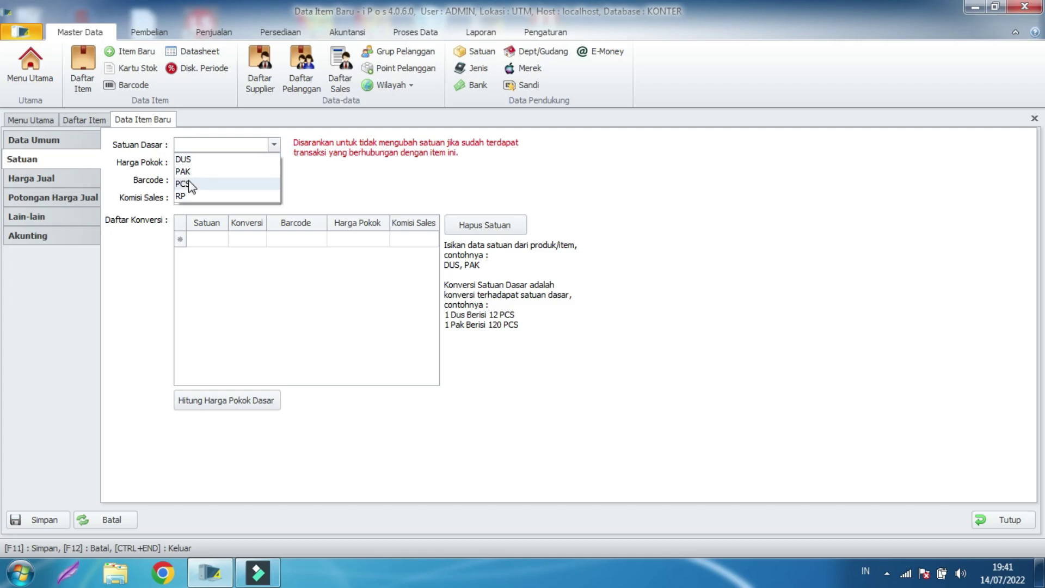
left_click(188, 184)
left_click(263, 162)
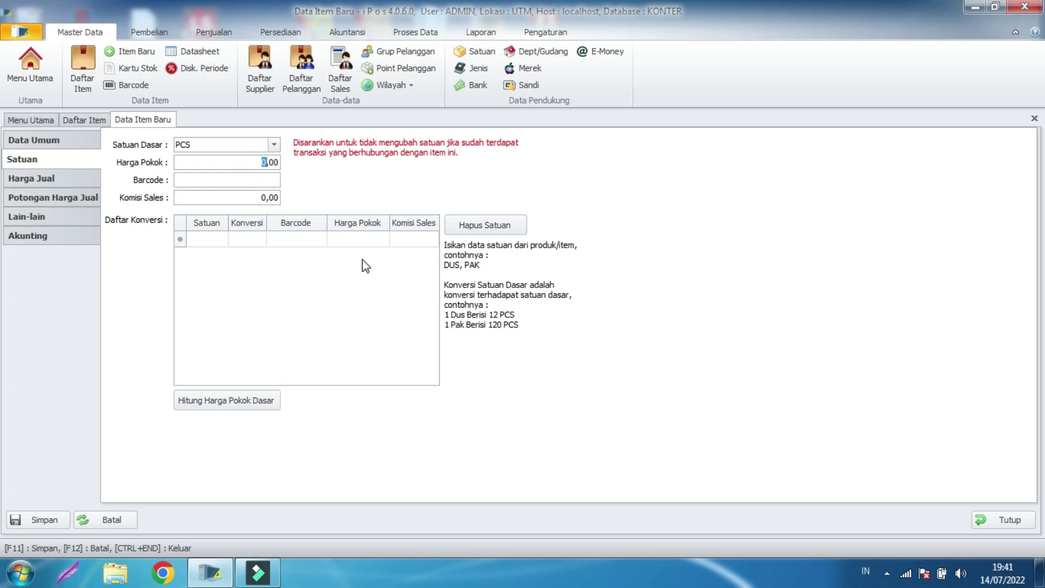
type("2.000.000")
left_click(261, 180)
type("3212332123321")
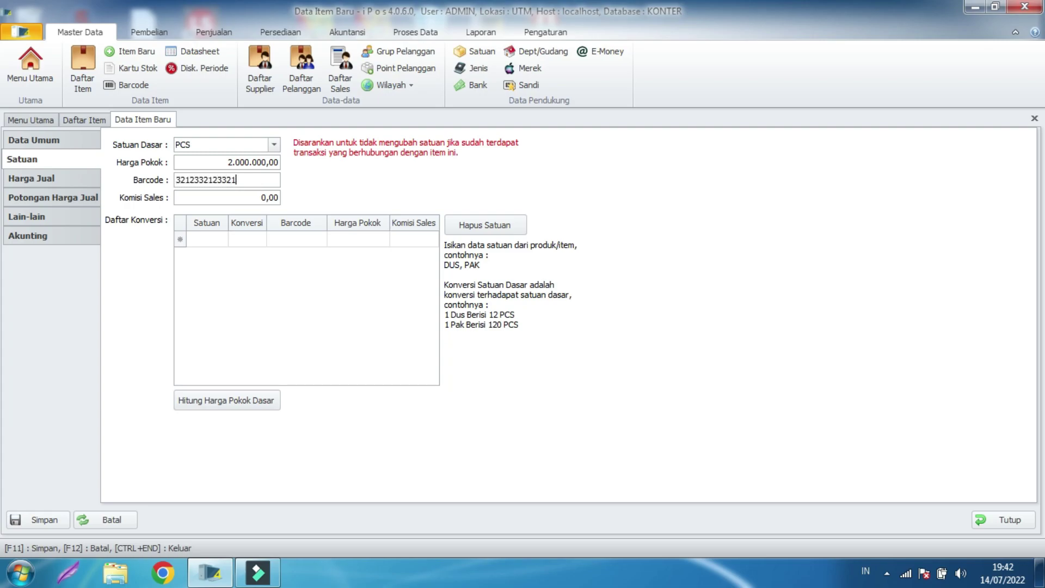
left_click(265, 179)
Set the ANDROID item's single selling price to 2.400.000
left_click(25, 179)
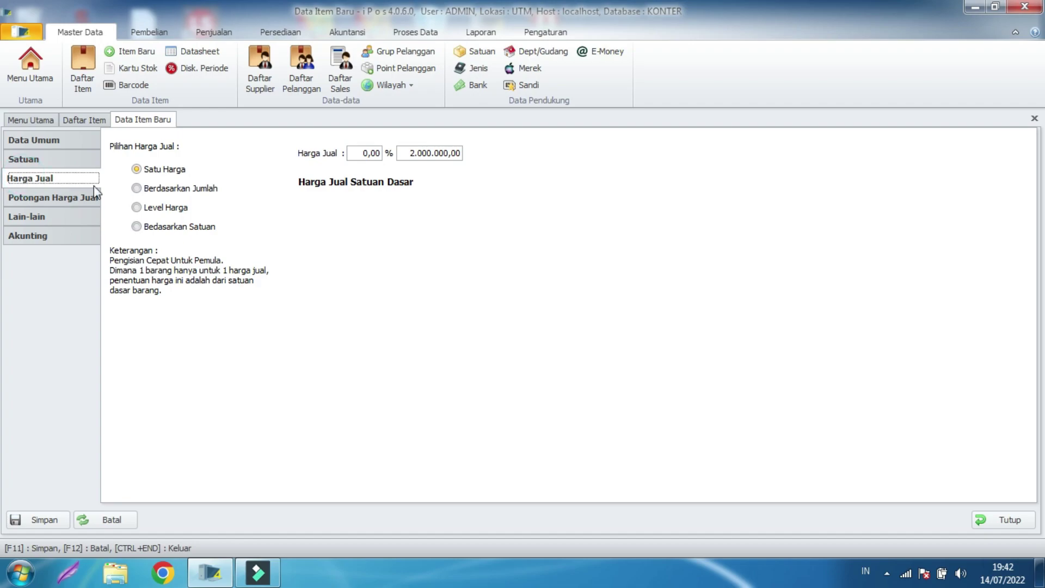
left_click(411, 153)
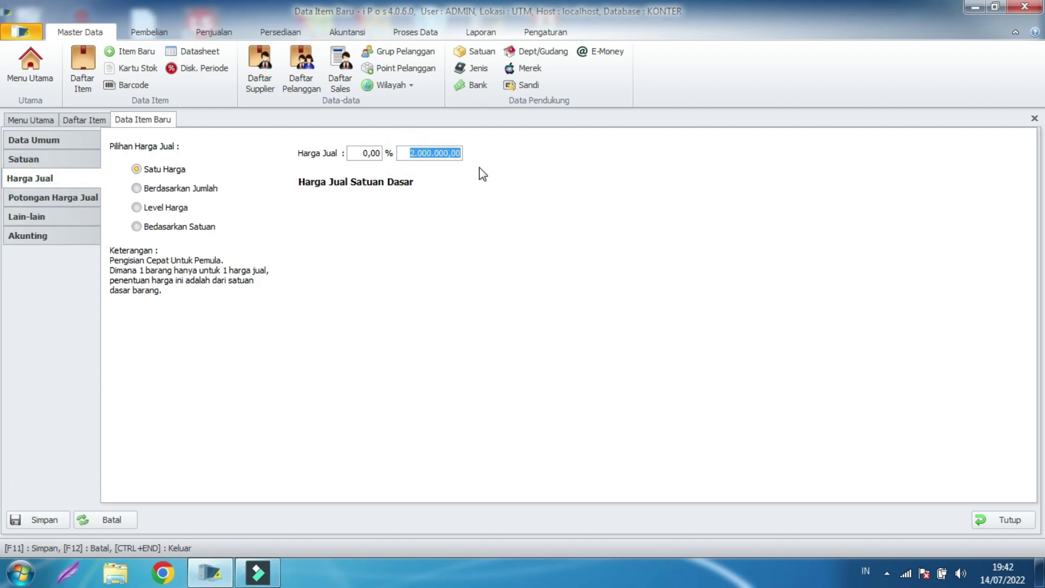
key("BackSpace")
type("2.400.0")
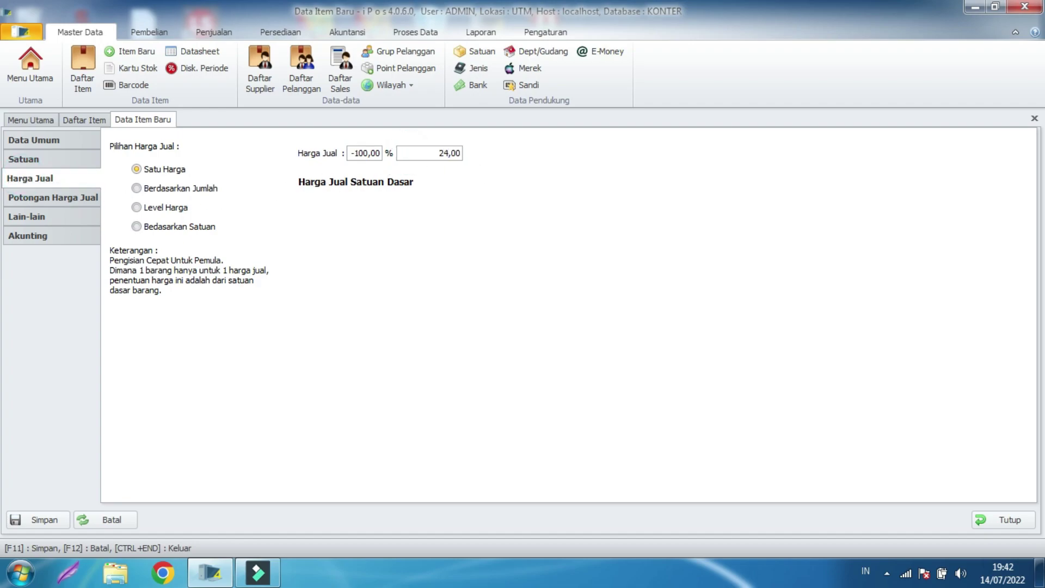
type("00")
left_click(531, 169)
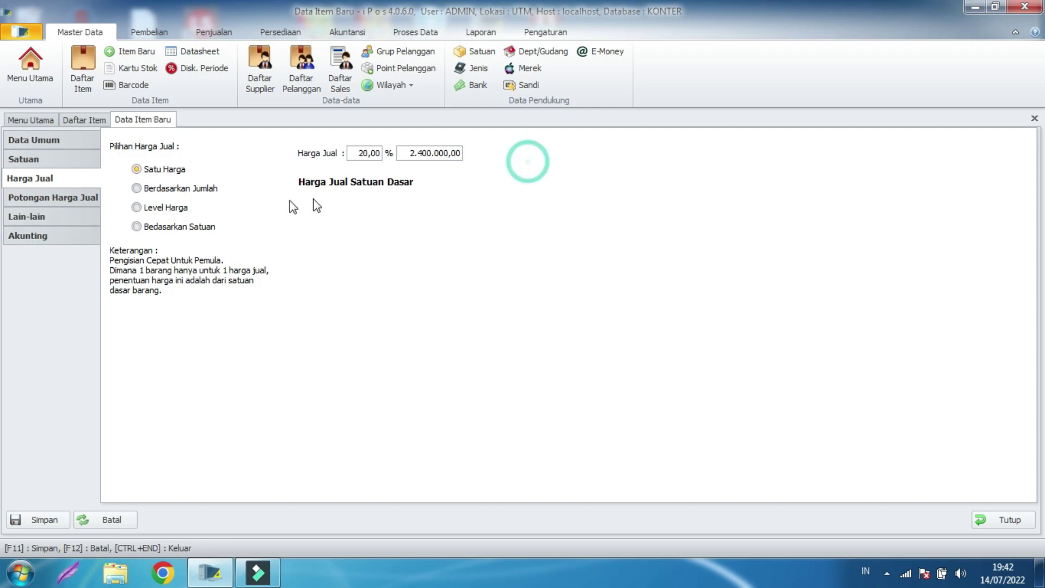
Check the ANDROID item's discount, miscellaneous and accounting settings, then save it and finish entering items
left_click(69, 200)
left_click(71, 216)
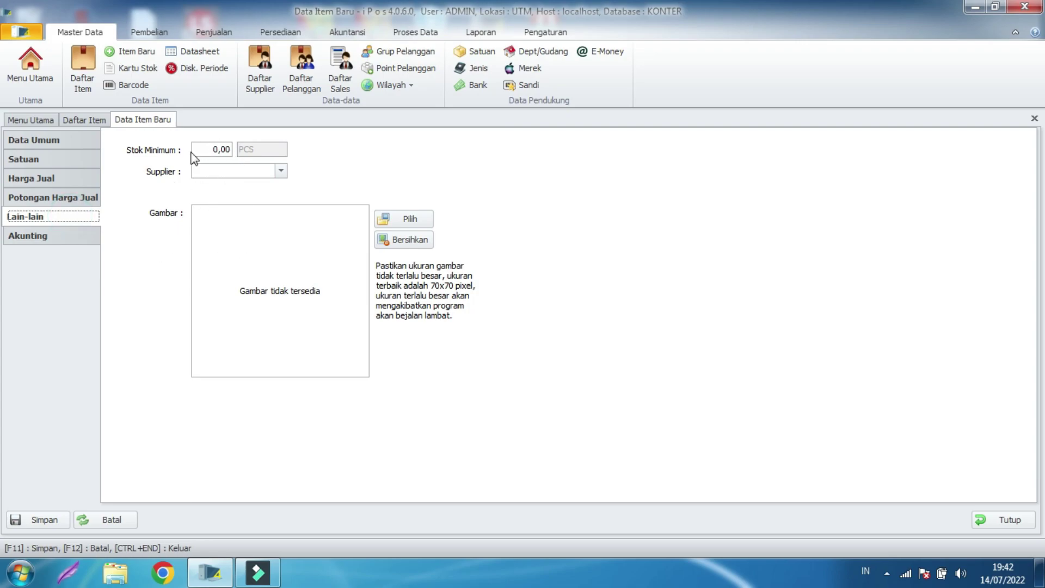
left_click(54, 234)
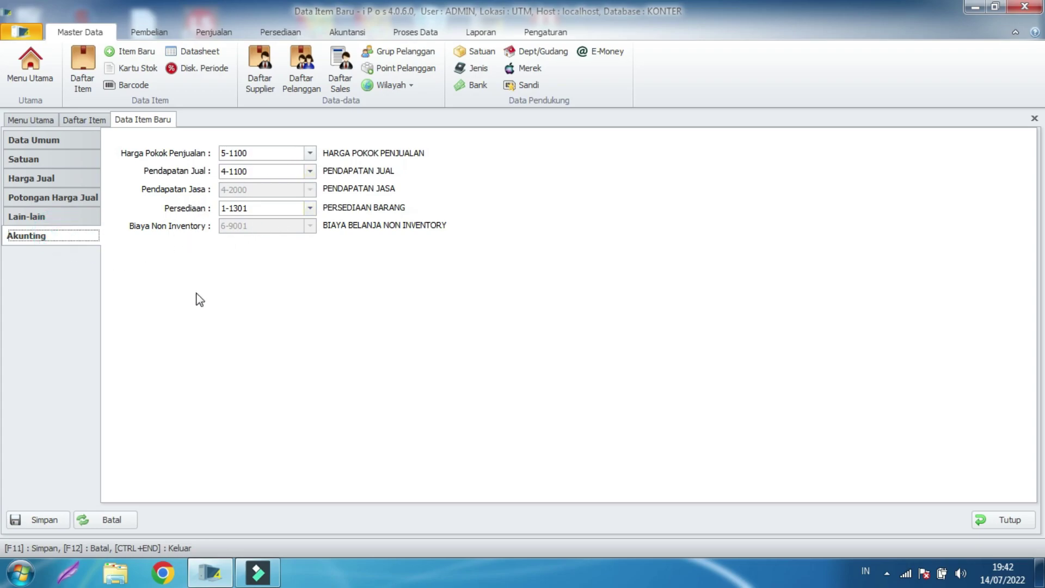
left_click(52, 517)
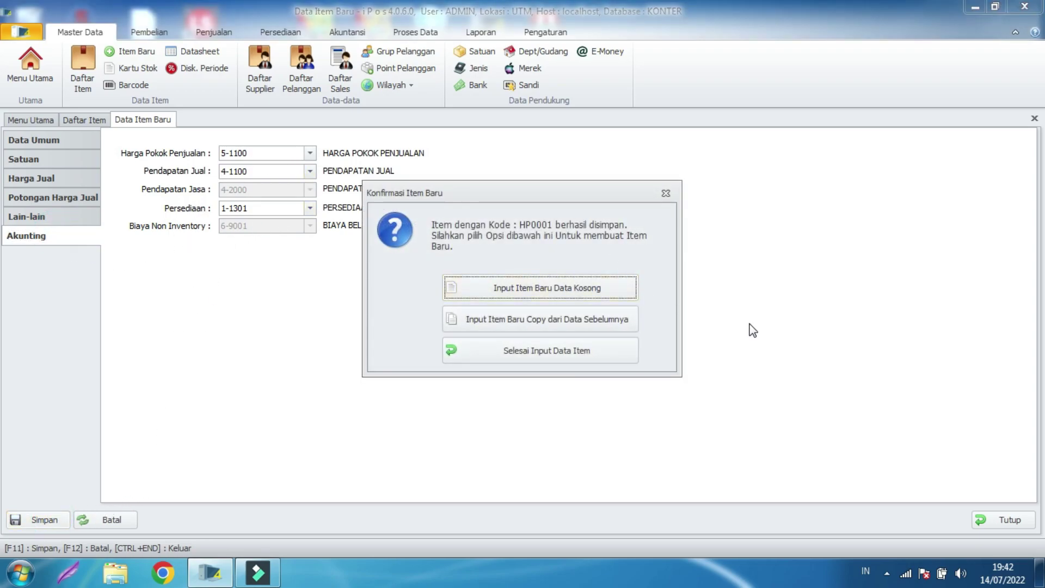
left_click(614, 350)
left_click(265, 362)
left_click(94, 258)
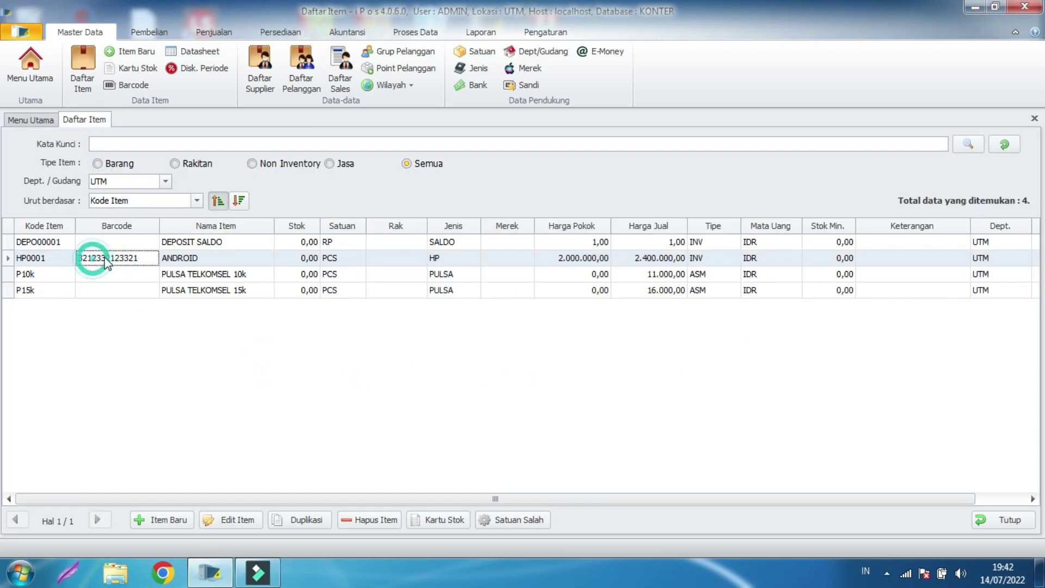
left_click(111, 274)
left_click(103, 285)
left_click(103, 260)
left_click(105, 272)
left_click(106, 261)
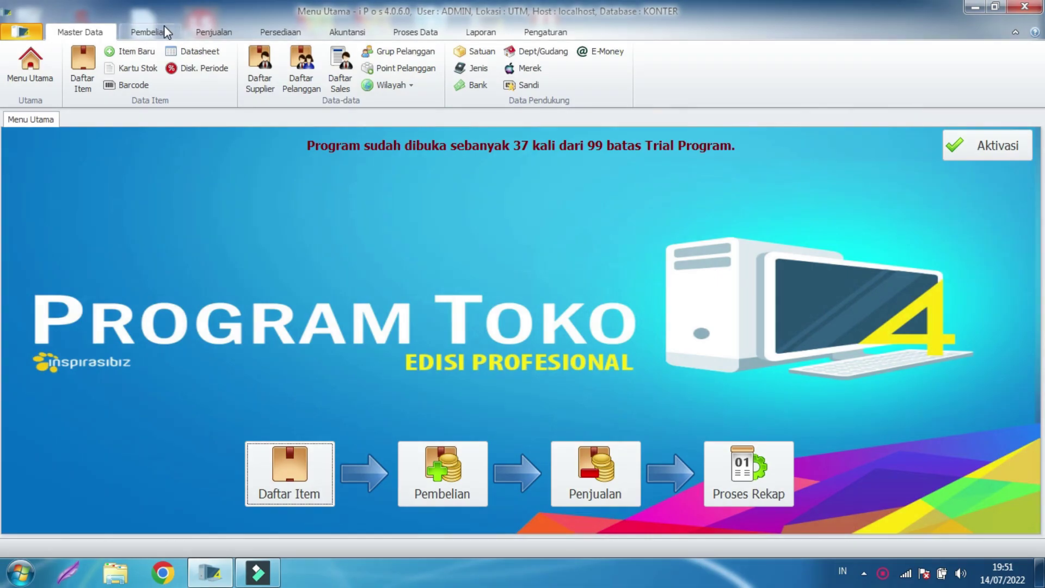
Open the purchase list and start a new purchase transaction
left_click(164, 30)
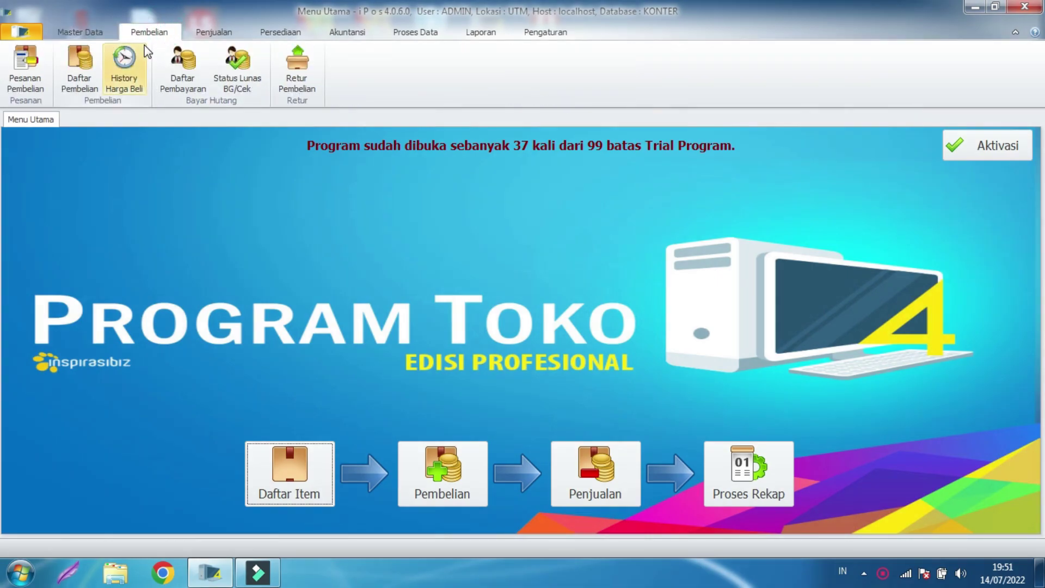
left_click(94, 74)
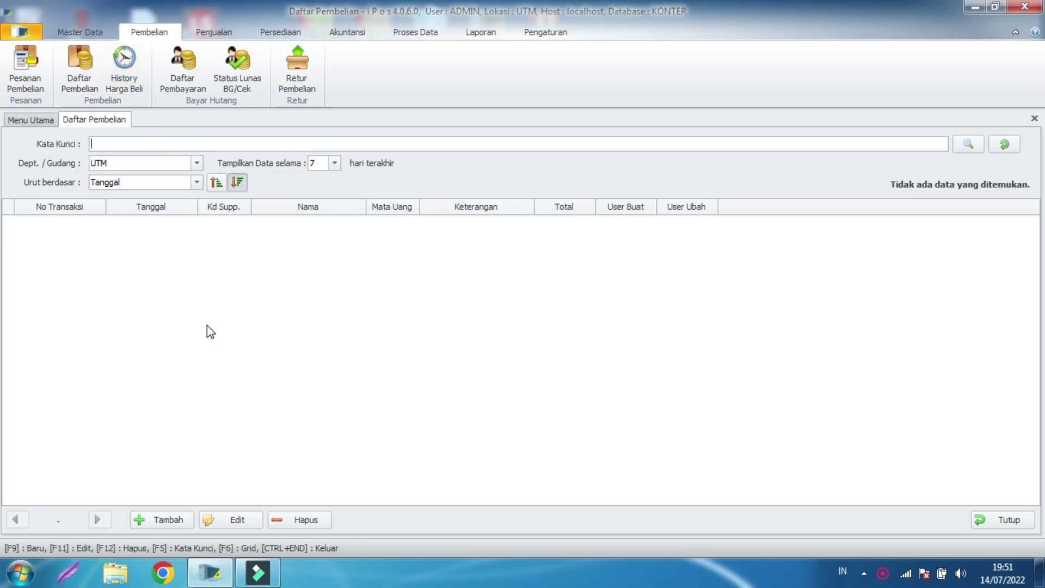
left_click(169, 521)
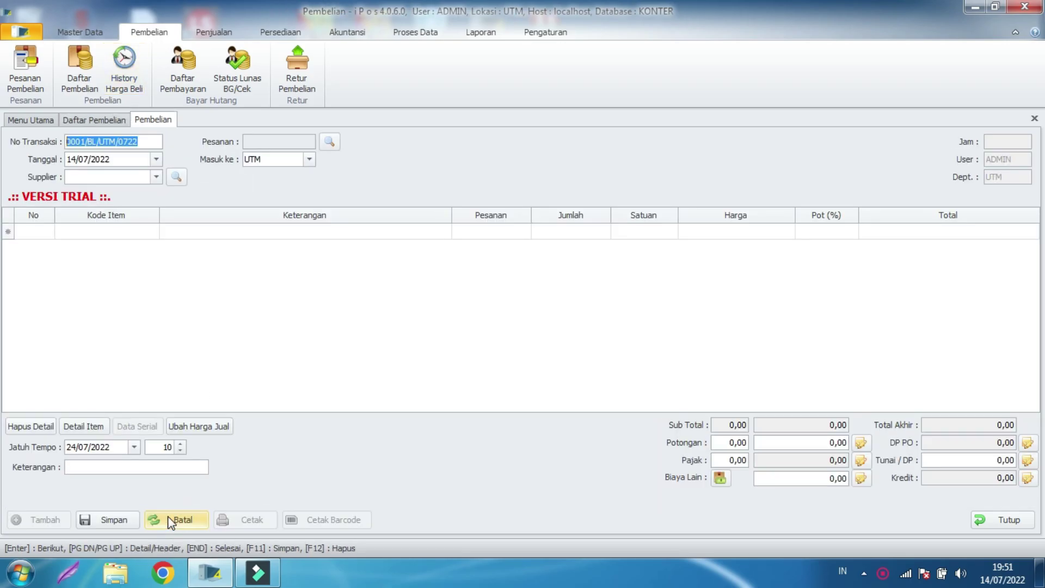
Add a supplier named SUP0001 through the purchase's supplier lookup and save it
left_click(156, 177)
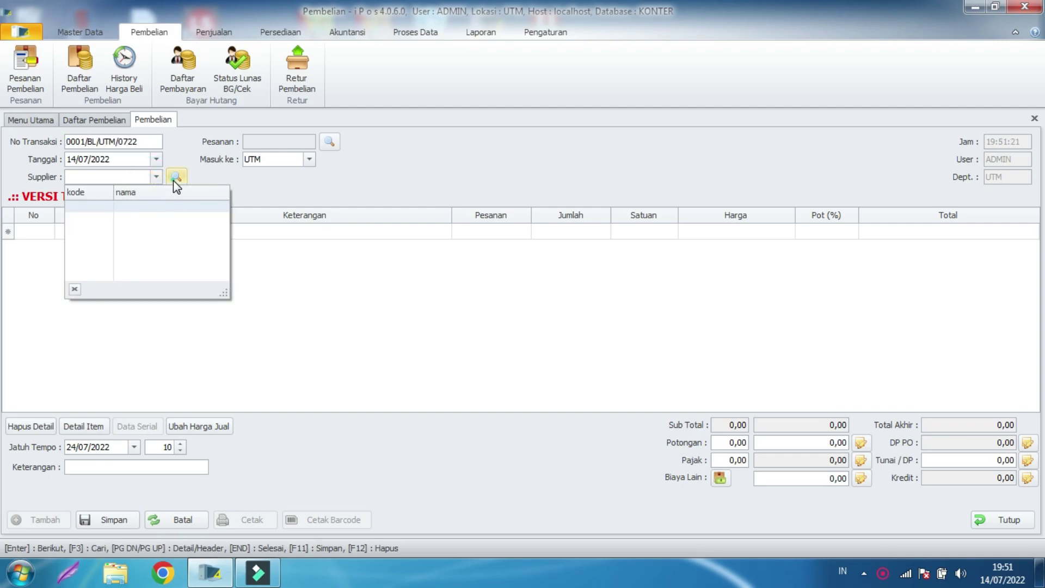
left_click(174, 180)
left_click(388, 455)
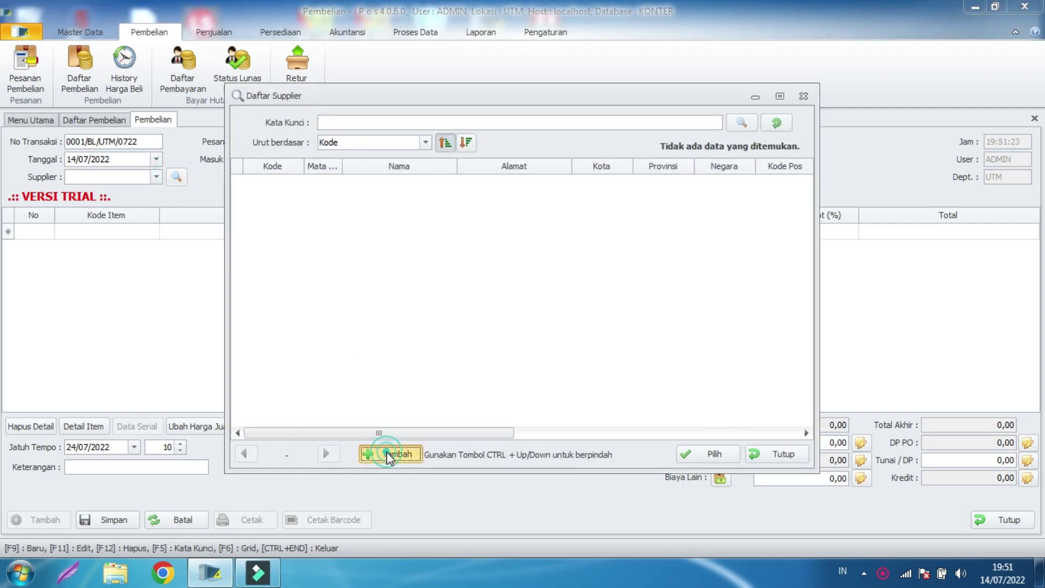
left_click(459, 159)
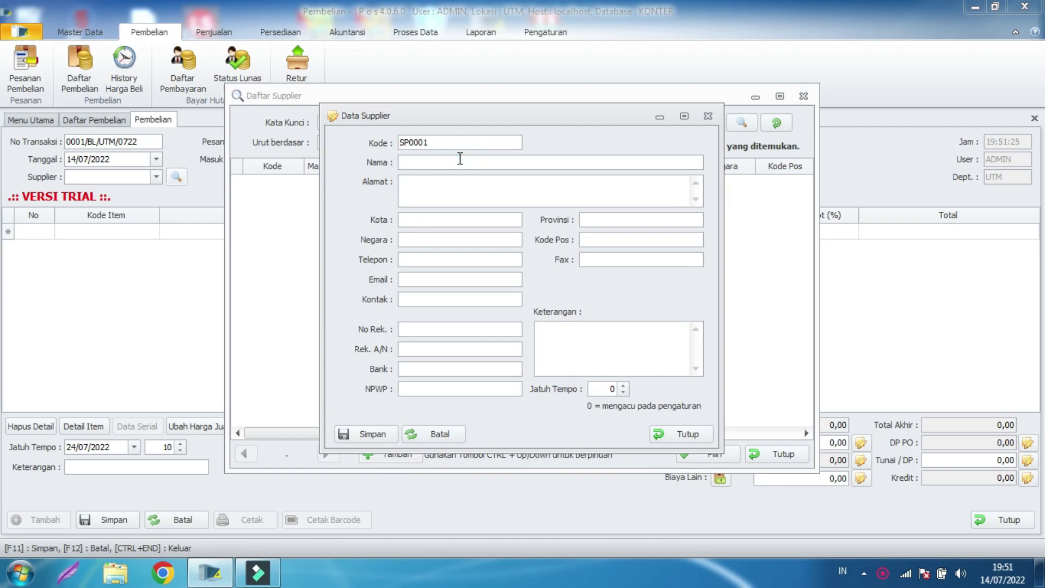
type("UP")
key("BackSpace")
key("BackSpace")
type("SUP0001")
left_click(360, 435)
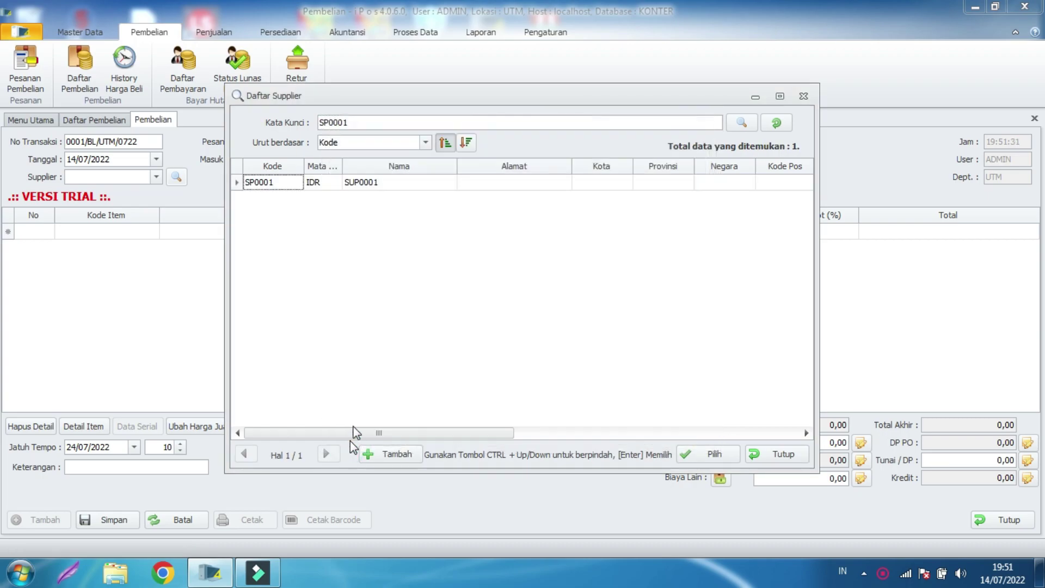
Assign supplier SUP0001 to the purchase and add the DEPOSIT SALDO item as its first line
left_click(562, 182)
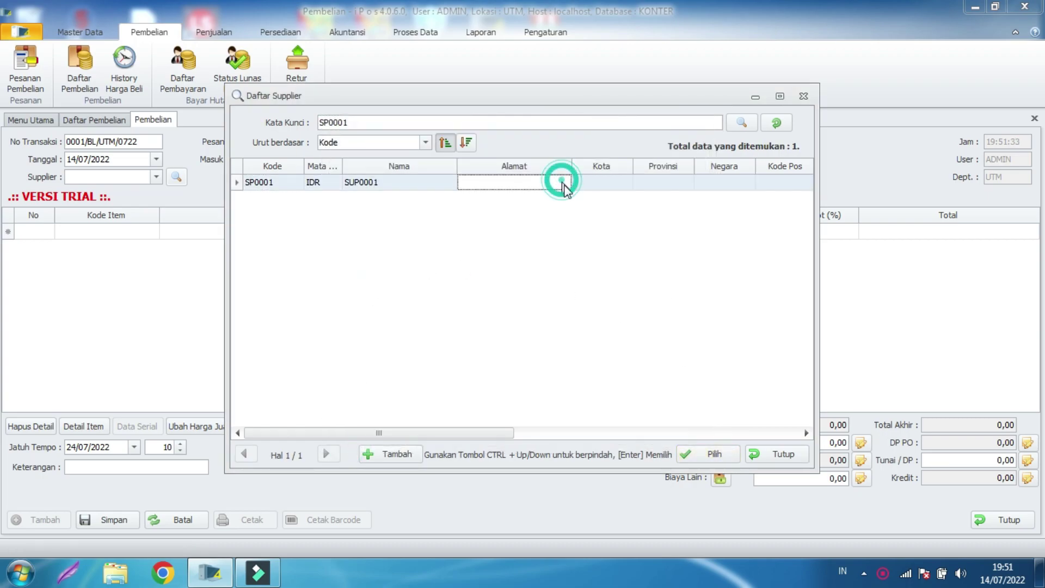
left_click(708, 454)
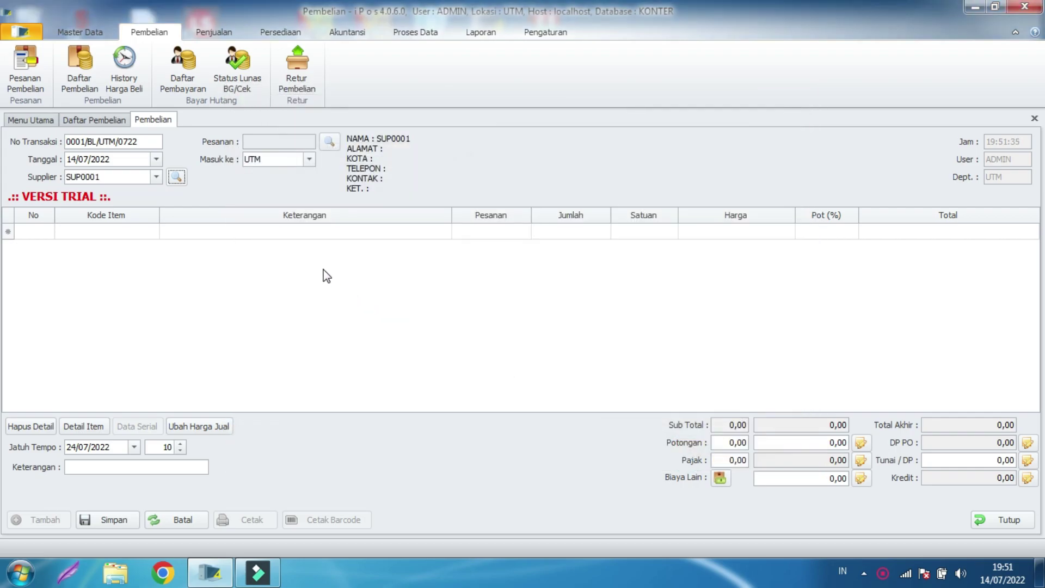
left_click(115, 233)
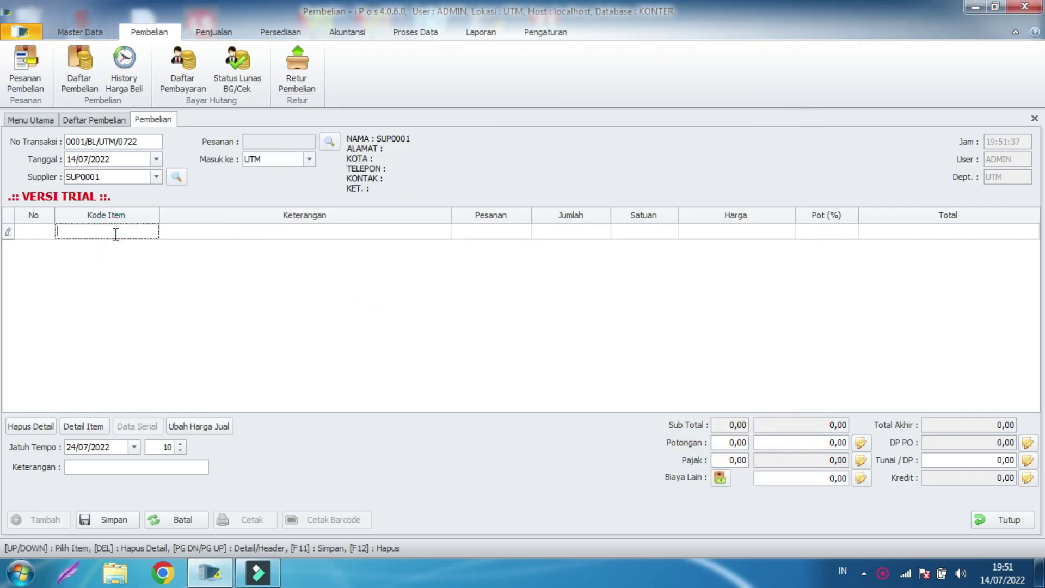
type("pulsa")
key("Return")
type("saldo")
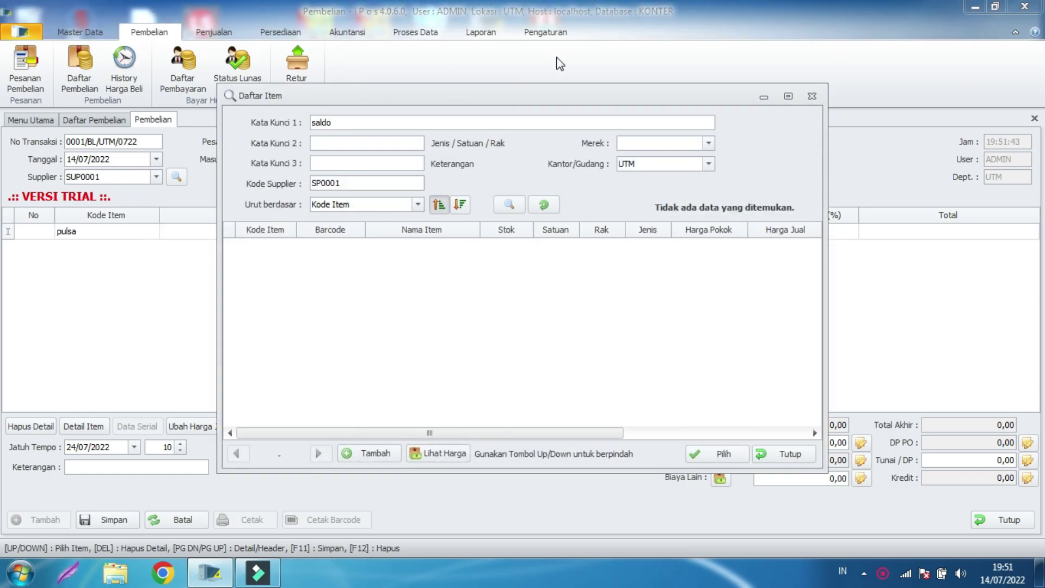
left_click(543, 205)
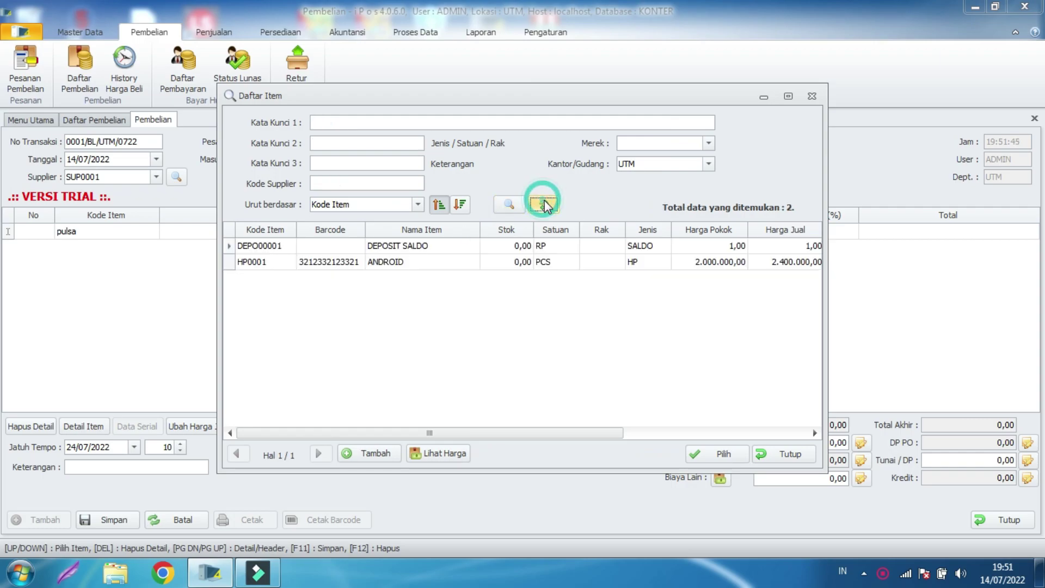
left_click(389, 248)
double_click(389, 248)
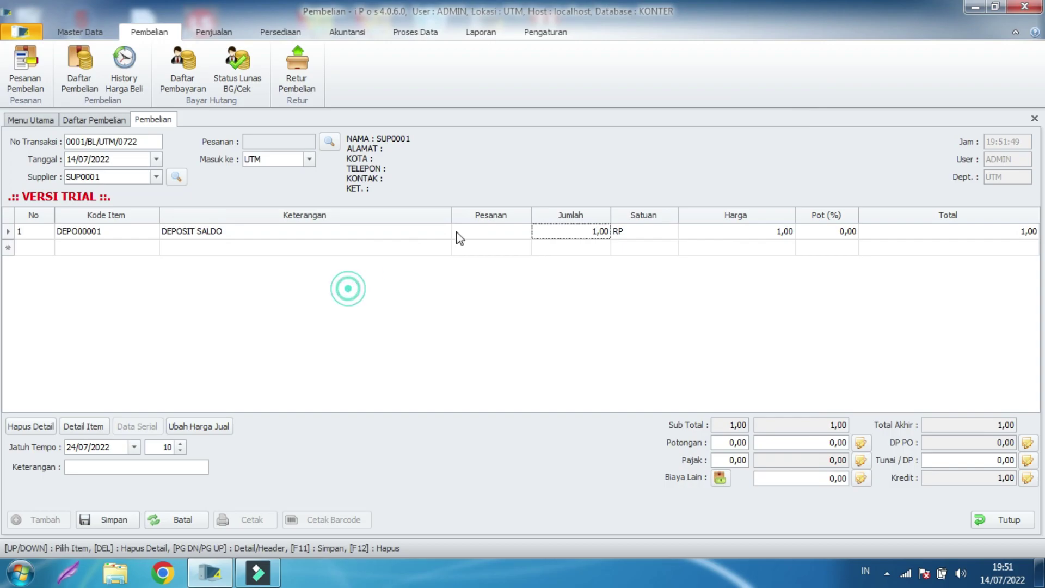
Set the DEPOSIT SALDO line's quantity to 500.000
left_click(597, 232)
left_click_drag(597, 231, 583, 231)
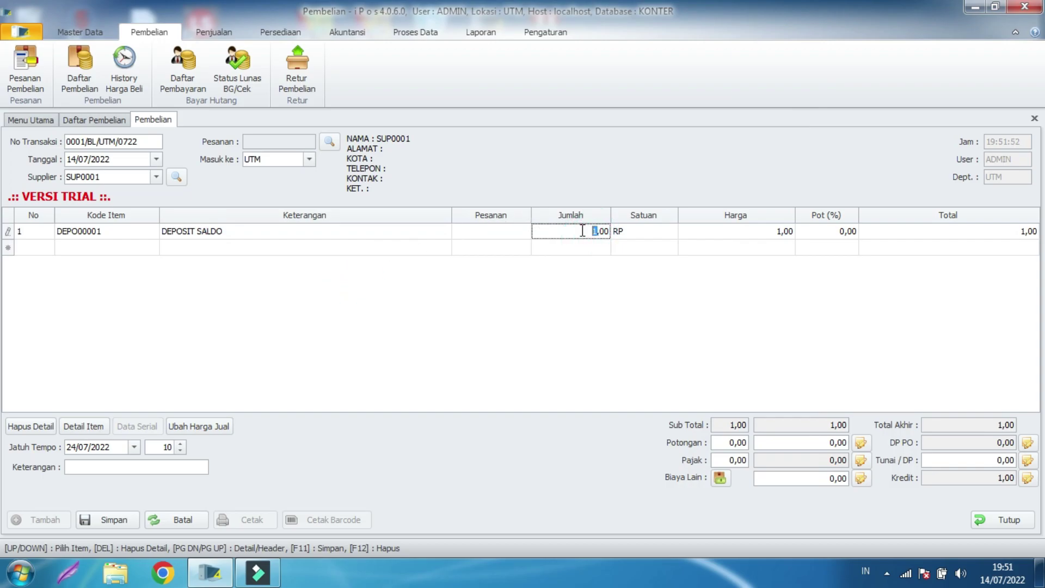
type("5000000")
left_click(624, 271)
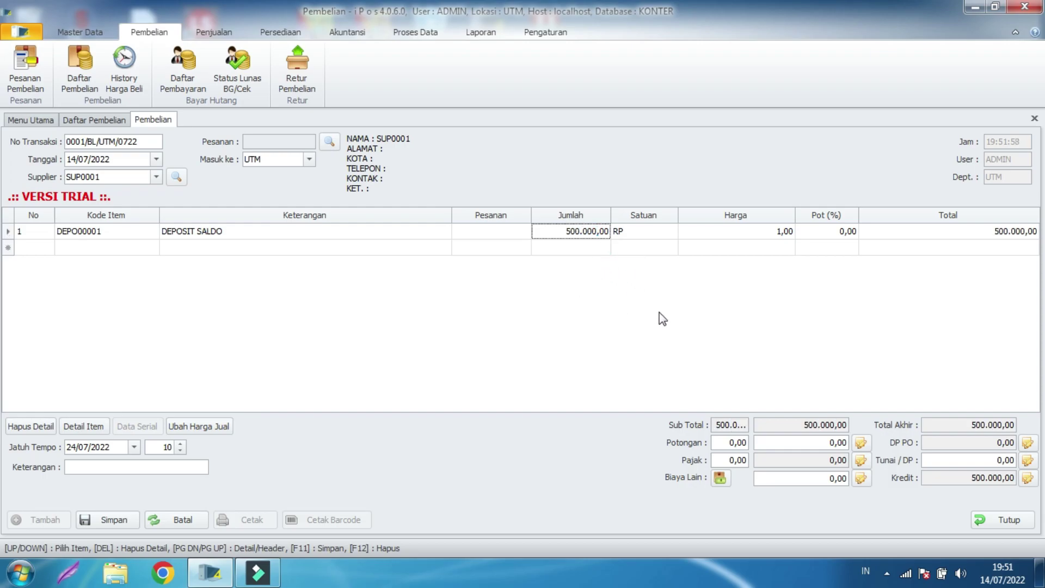
Enter a cash payment of 500.000 for the deposit purchase and save the transaction
left_click(956, 461)
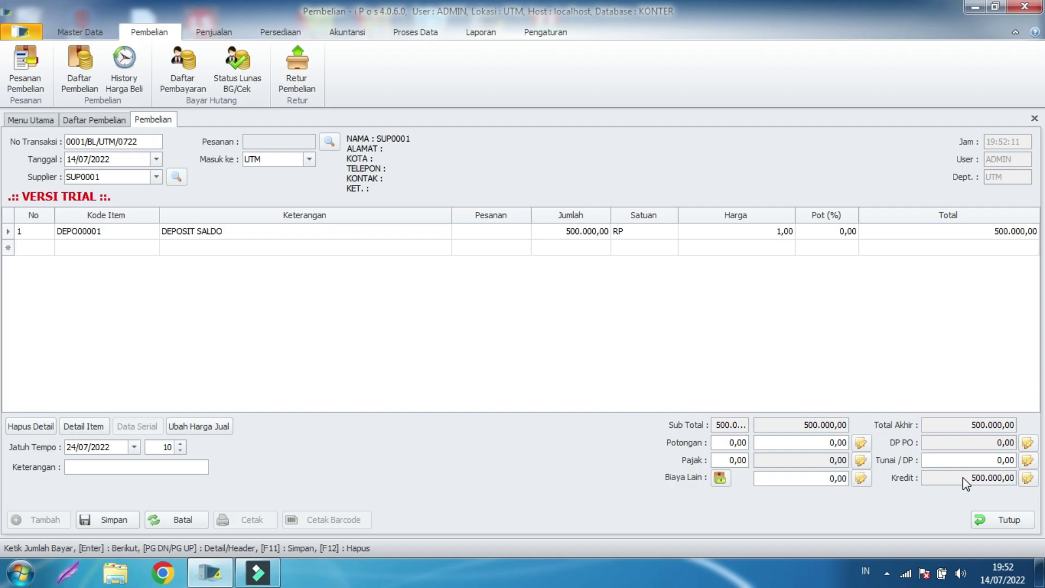
type("500000")
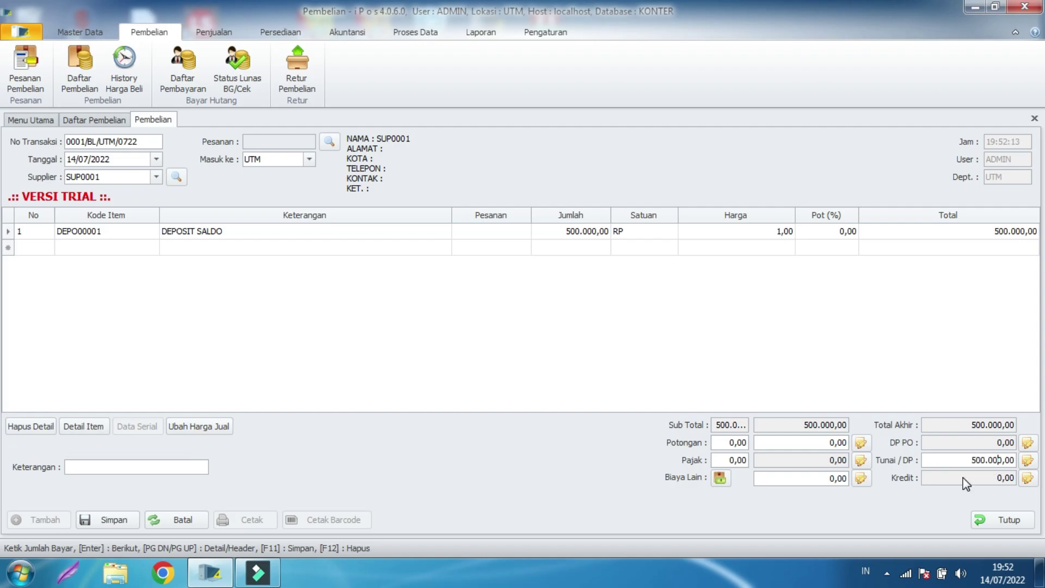
left_click(753, 299)
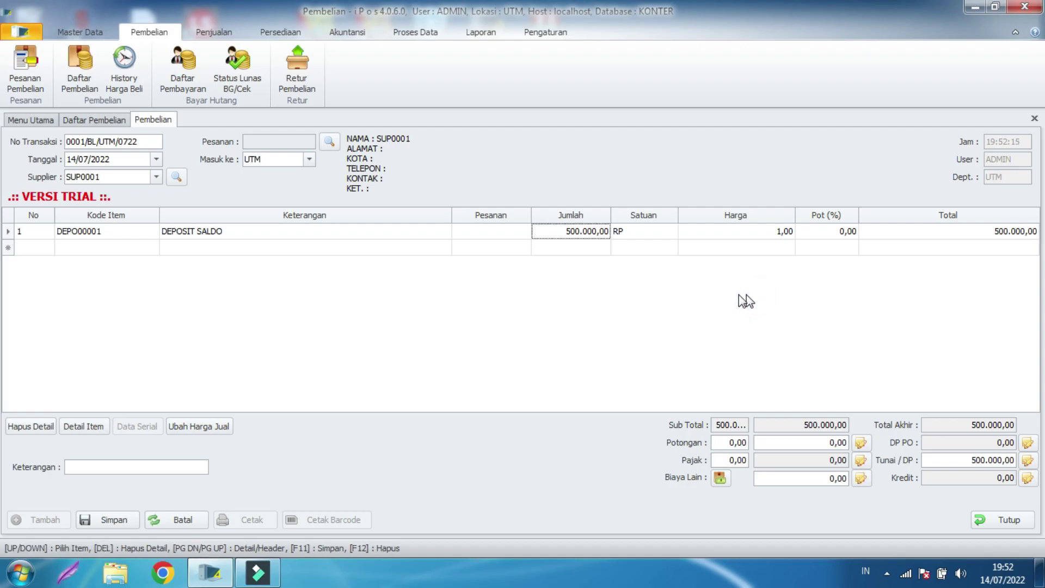
left_click(109, 520)
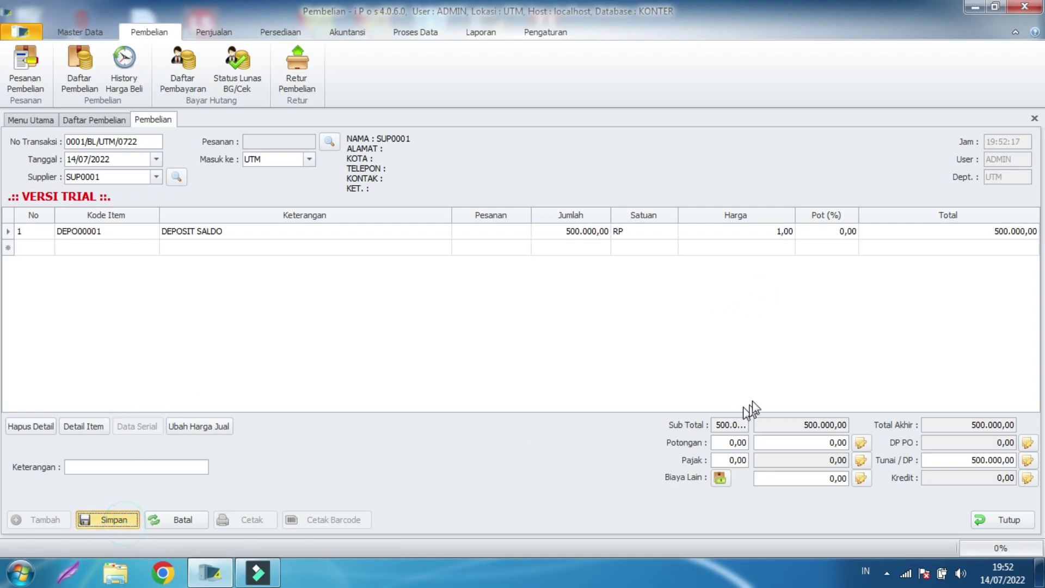
left_click(635, 338)
left_click(743, 331)
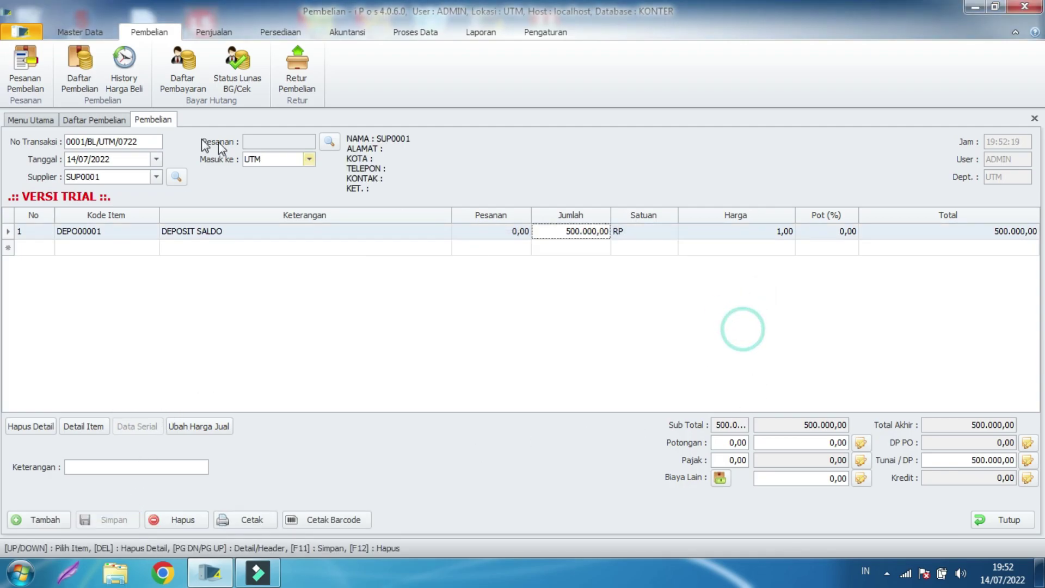
Open the item list and widen its stock column to show full quantities
left_click(80, 32)
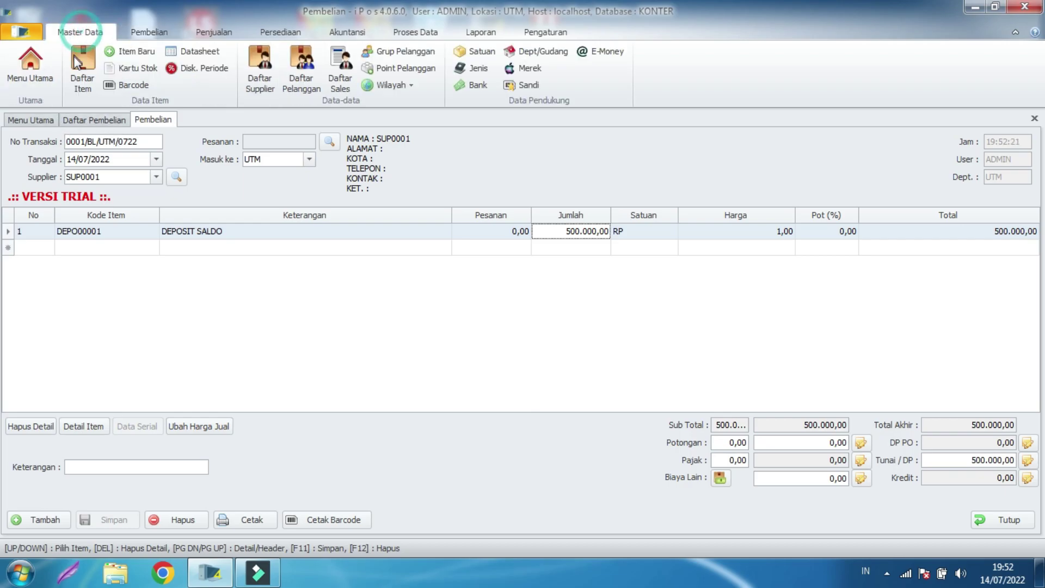
left_click(76, 57)
left_click(283, 243)
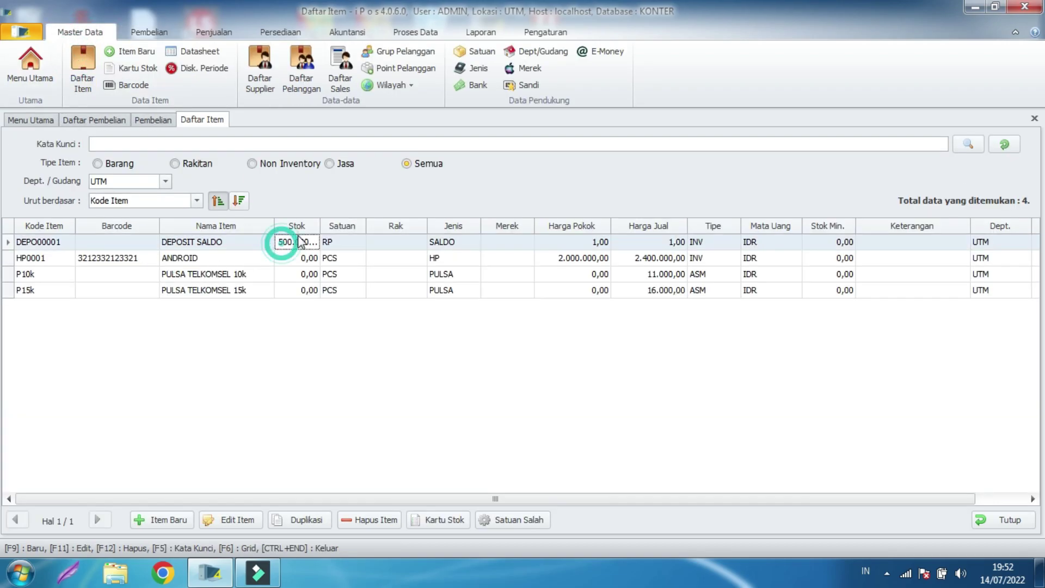
left_click_drag(320, 225, 354, 225)
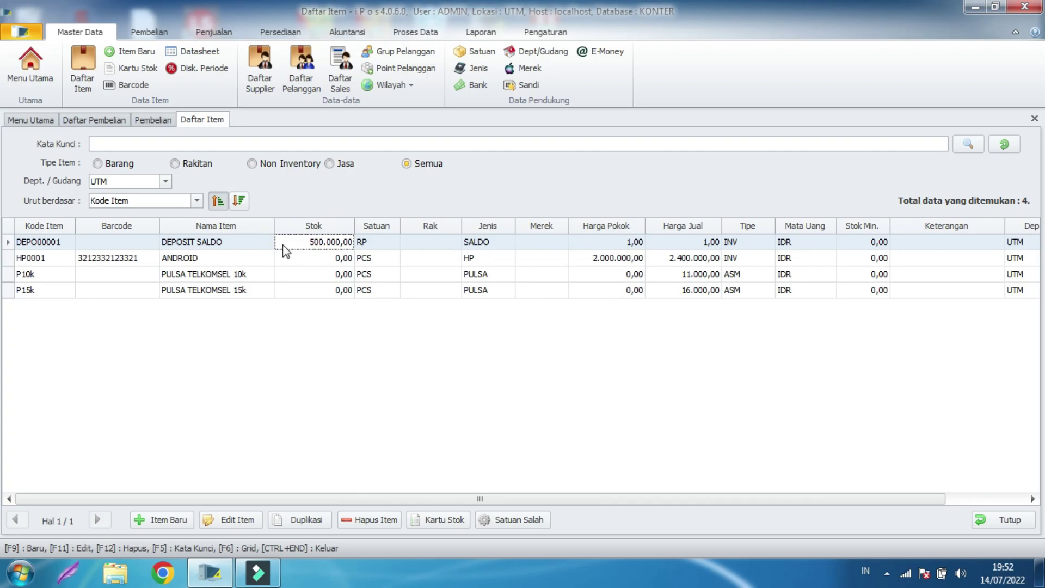
Compare the stock of PULSA TELKOMSEL 10k and 15k with the DEPOSIT SALDO stock in the item list
left_click(243, 278)
left_click(247, 289)
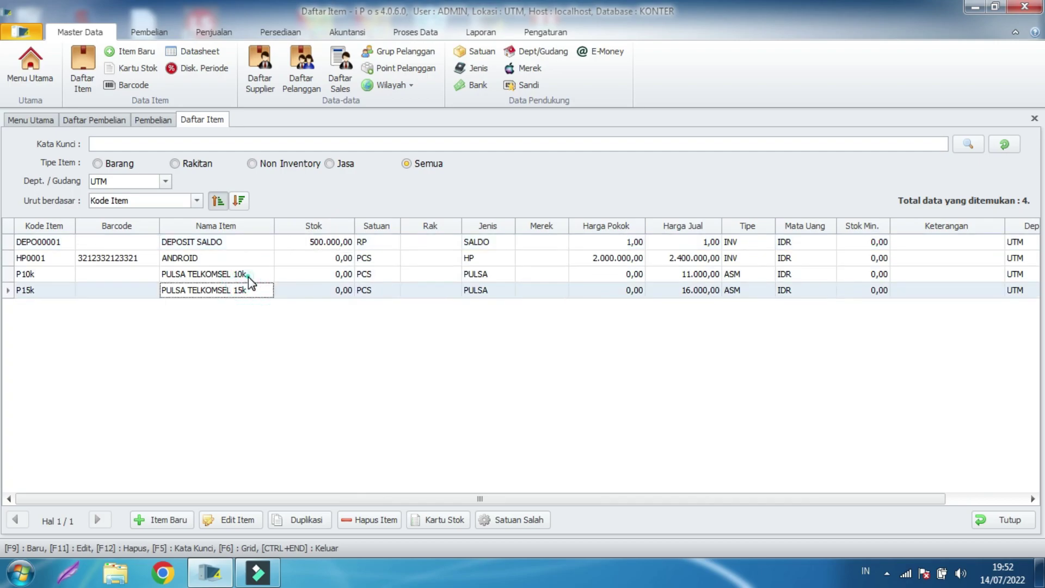
left_click(290, 274)
left_click(292, 291)
left_click(292, 275)
left_click(295, 289)
left_click(301, 278)
left_click(299, 286)
left_click(301, 271)
left_click(297, 290)
left_click(296, 277)
left_click(295, 286)
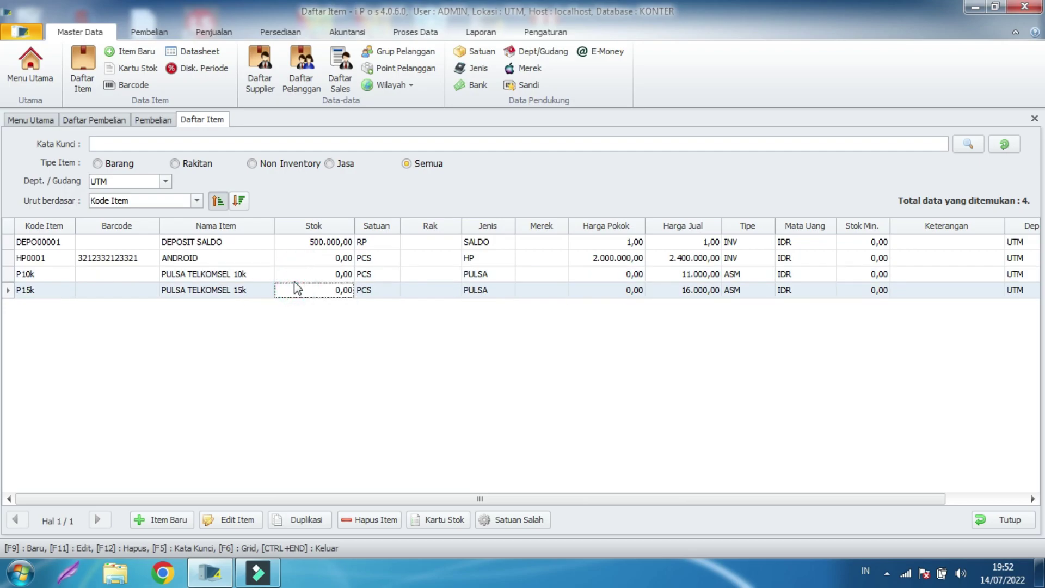
left_click(286, 275)
left_click(284, 287)
left_click(291, 272)
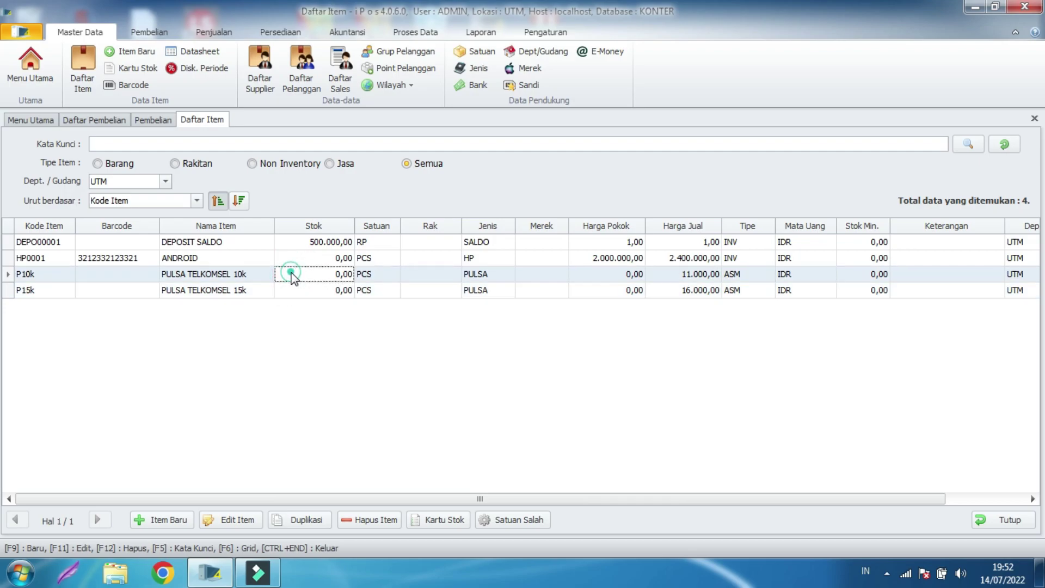
left_click(292, 291)
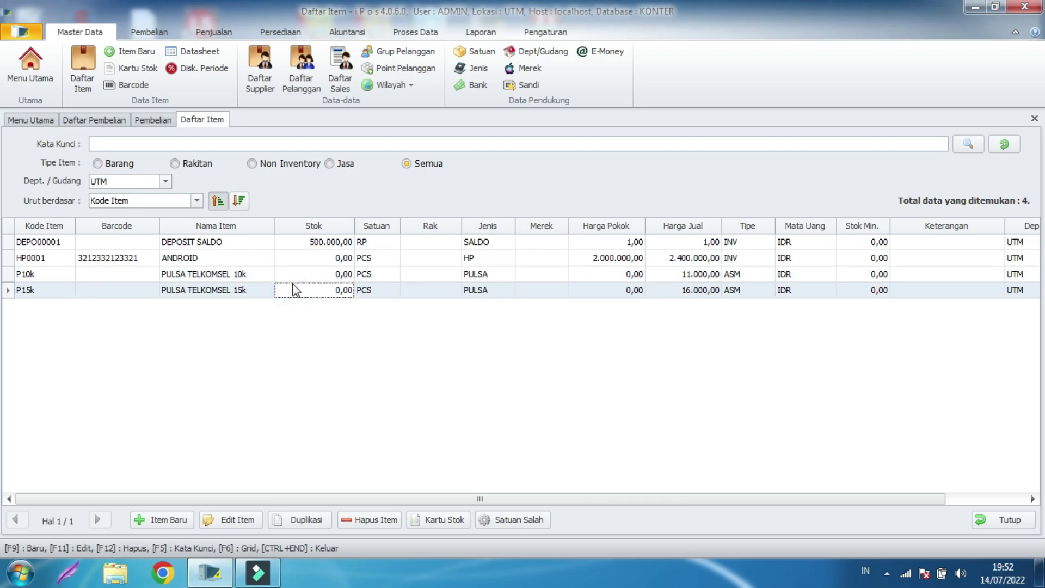
left_click(329, 276)
left_click(320, 241)
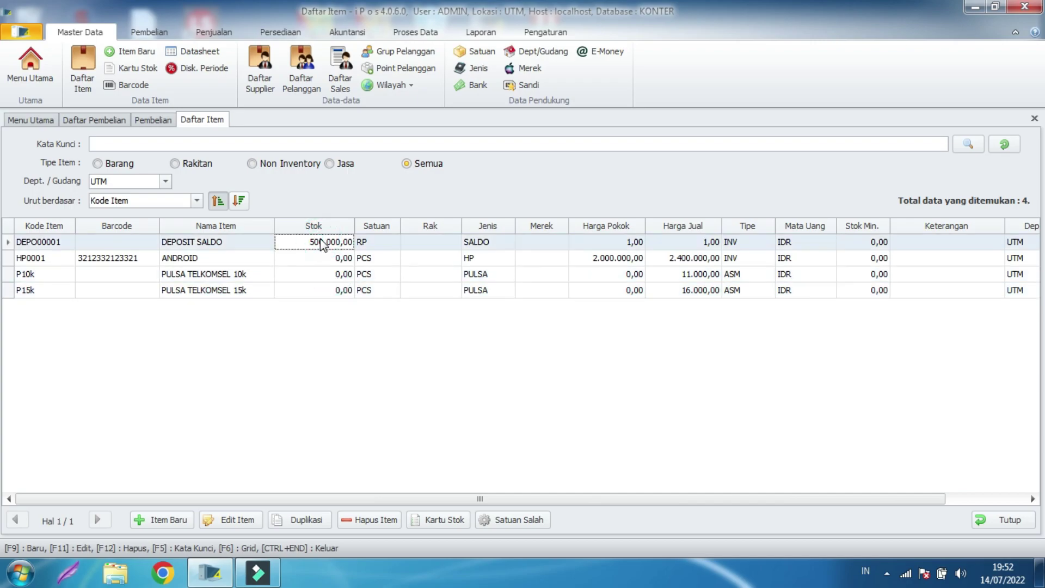
left_click(316, 287)
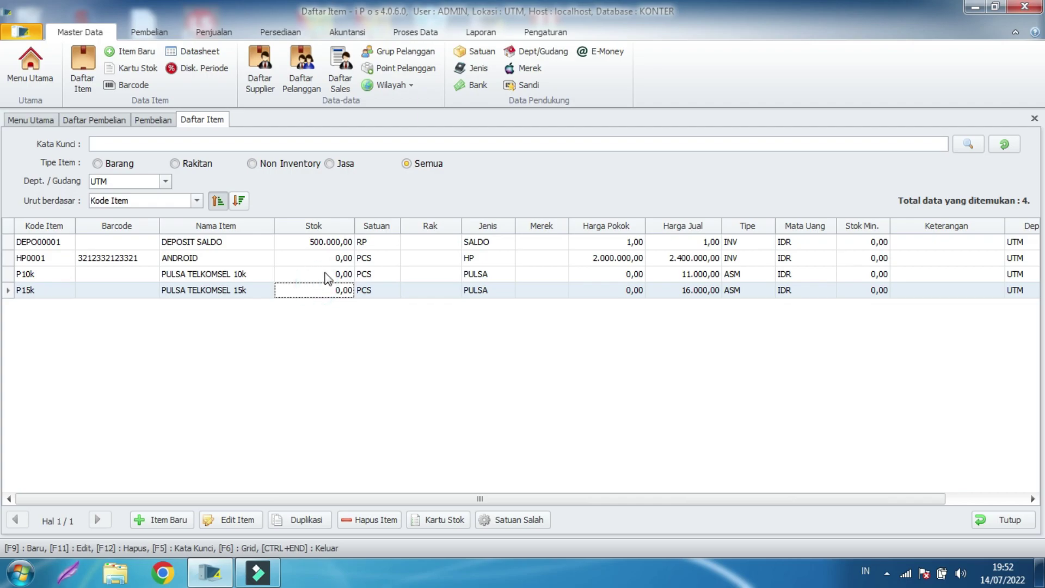
Close the saved deposit purchase and the item list, and start a new purchase transaction
left_click(158, 34)
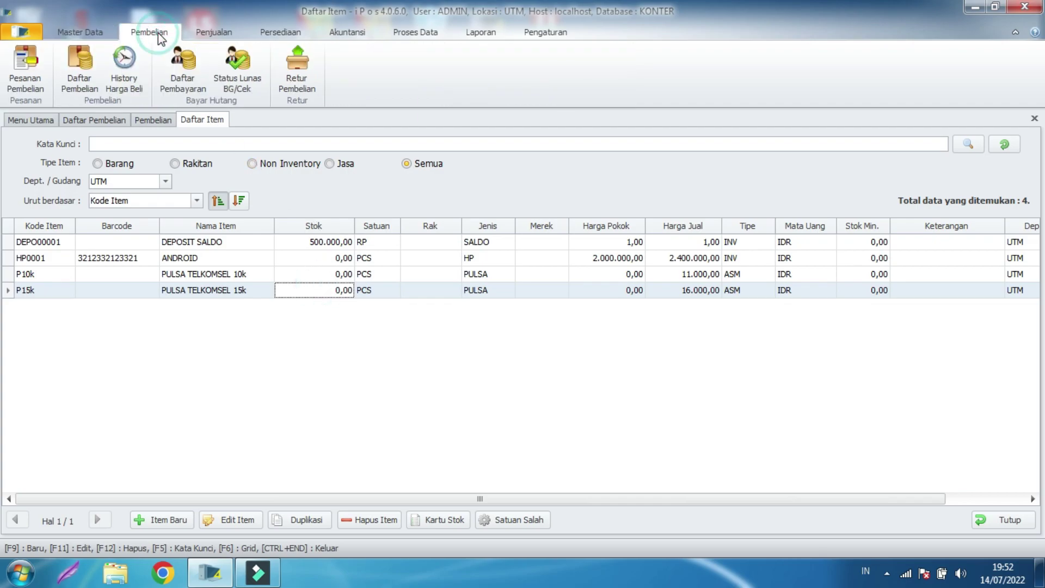
left_click(79, 60)
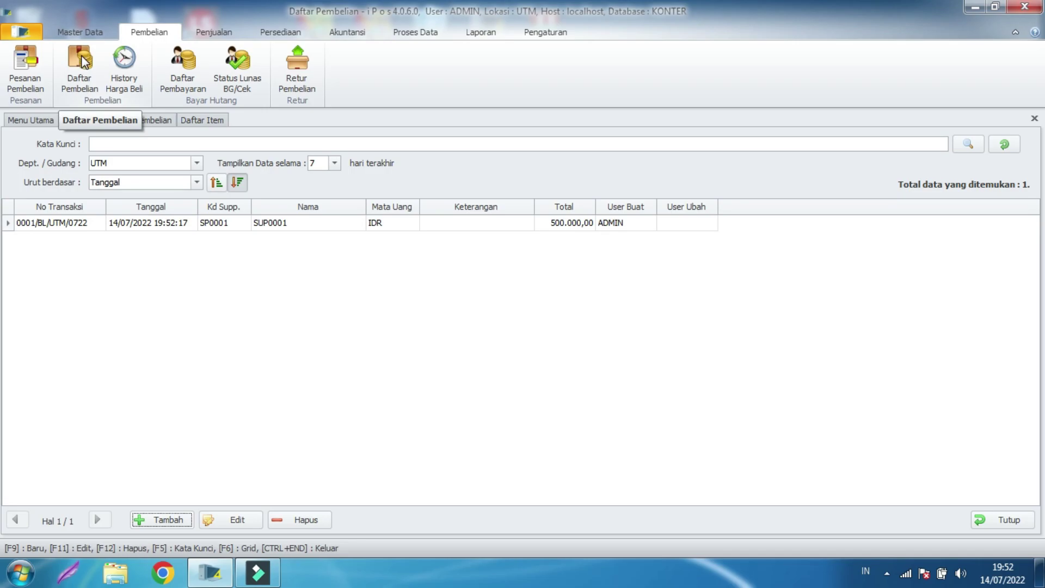
left_click(175, 521)
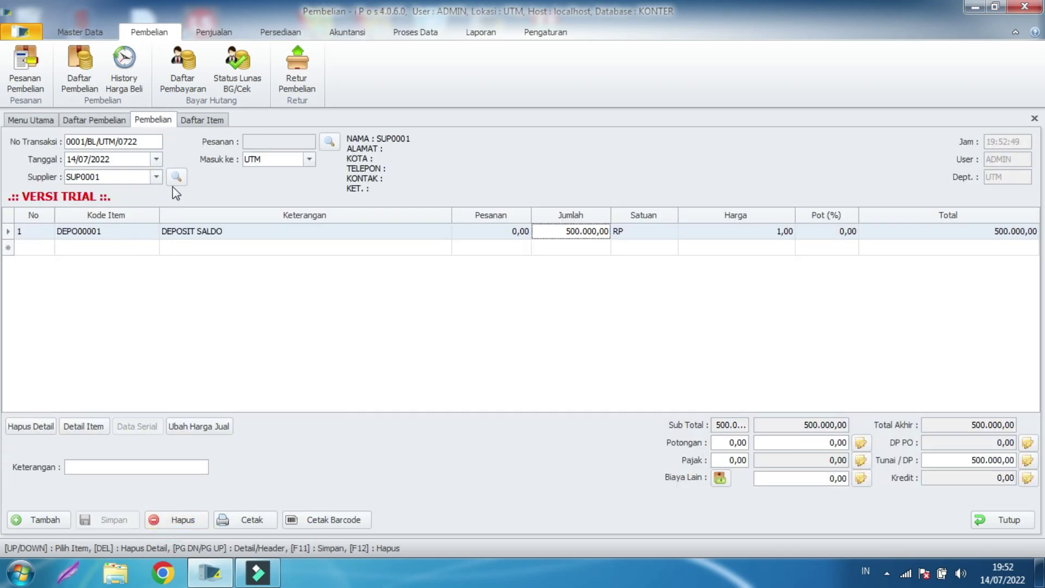
left_click(996, 518)
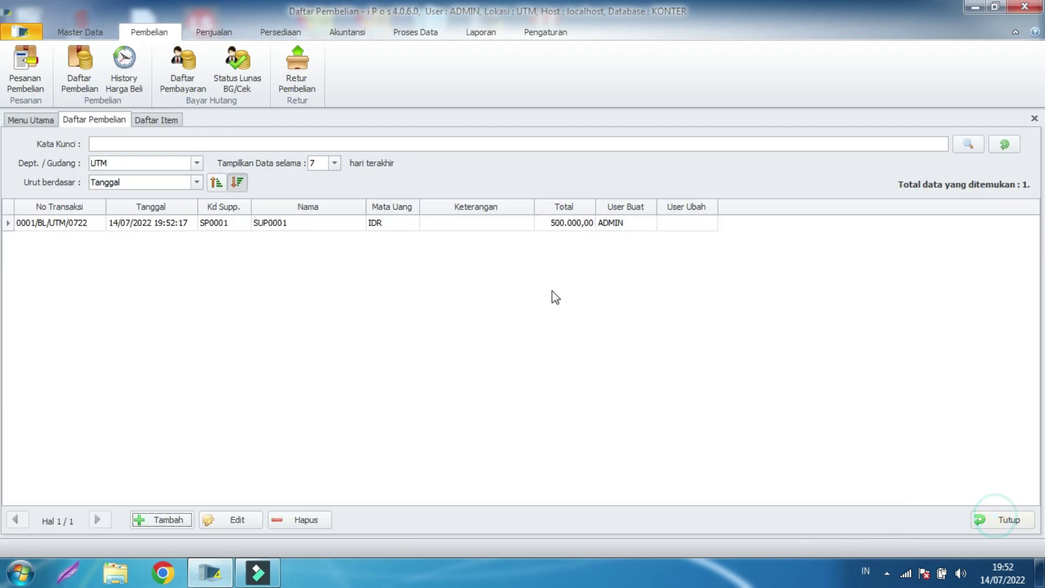
left_click(158, 119)
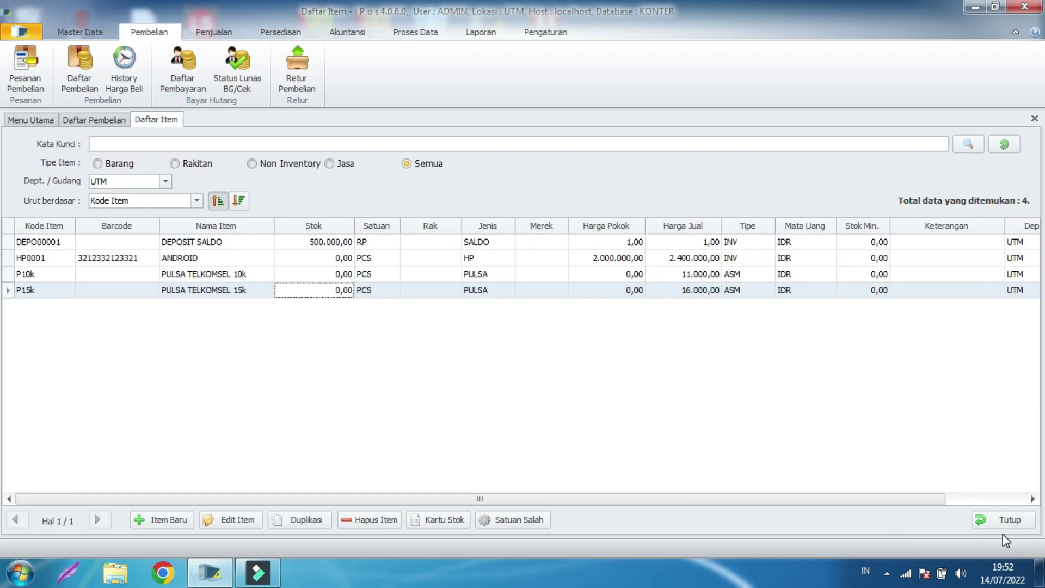
left_click(1004, 520)
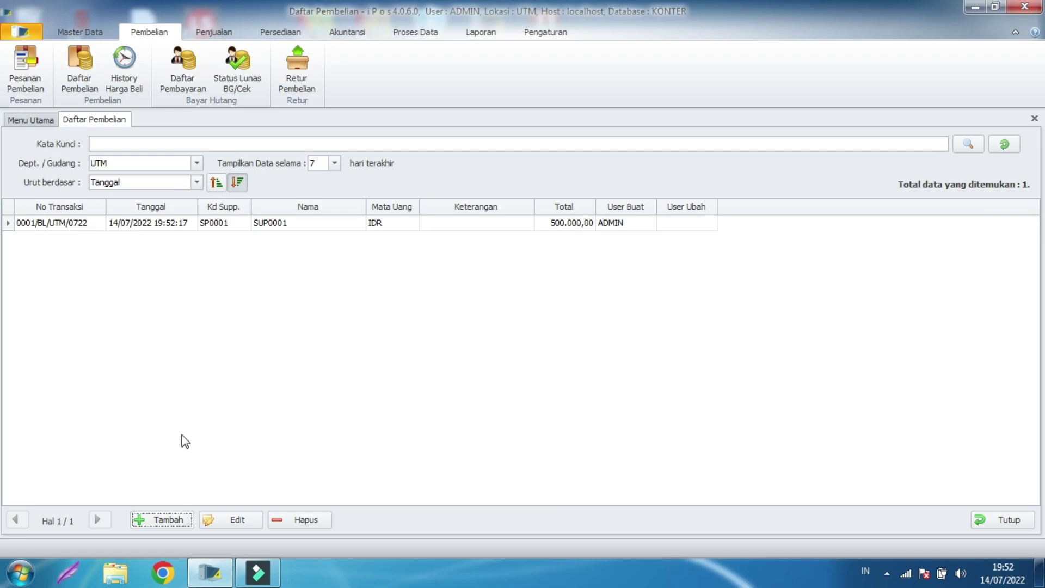
left_click(165, 521)
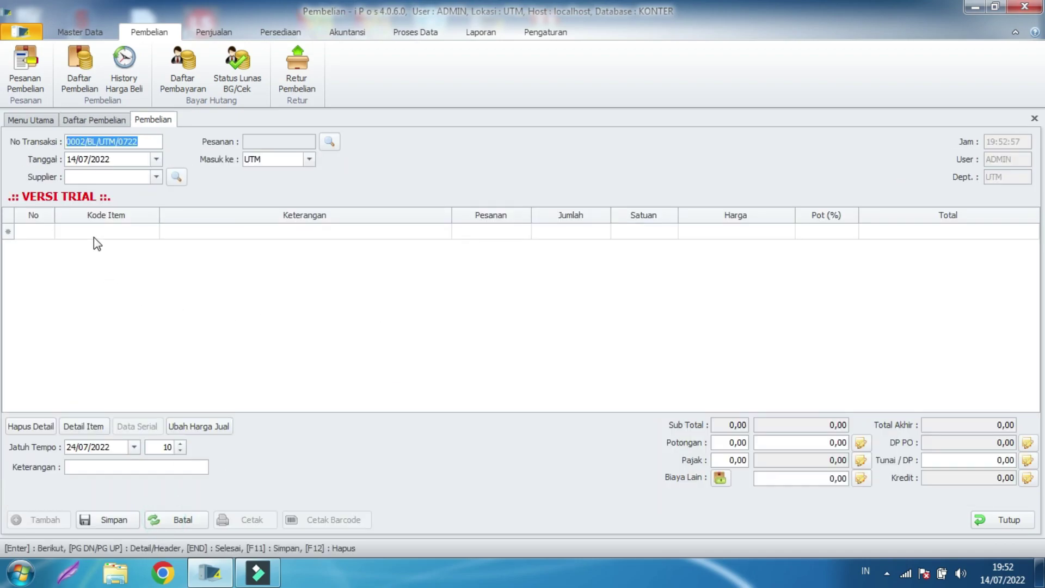
Find the ANDROID item with the keyword androi and add it to the new purchase
left_click(130, 233)
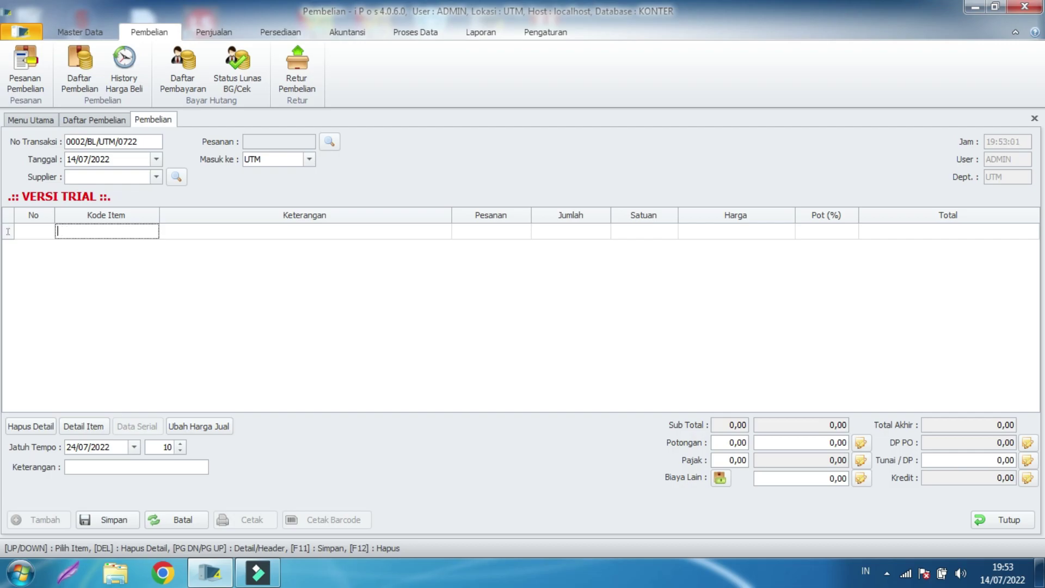
type("androi")
key("Return")
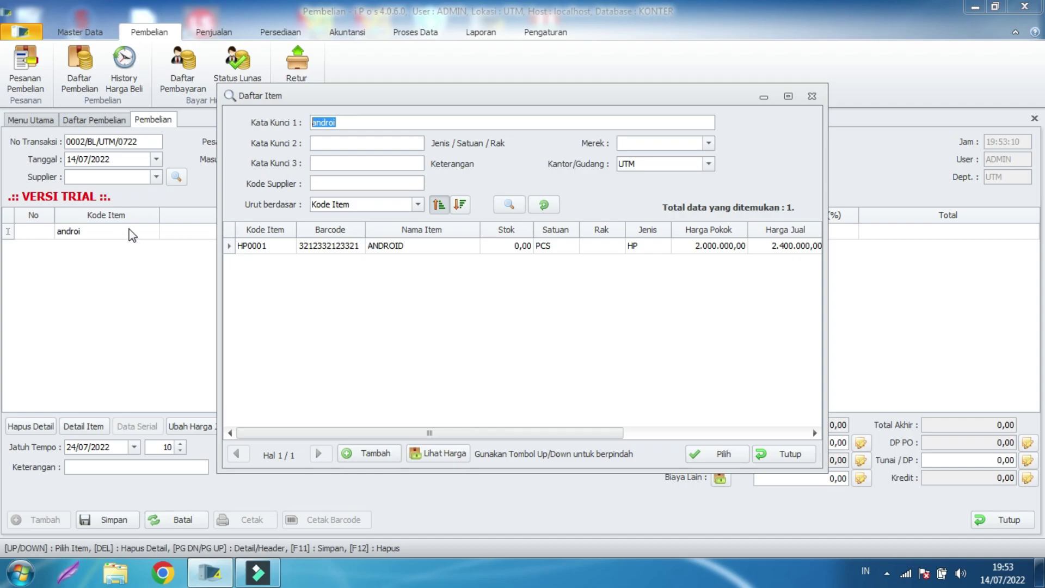
left_click(438, 246)
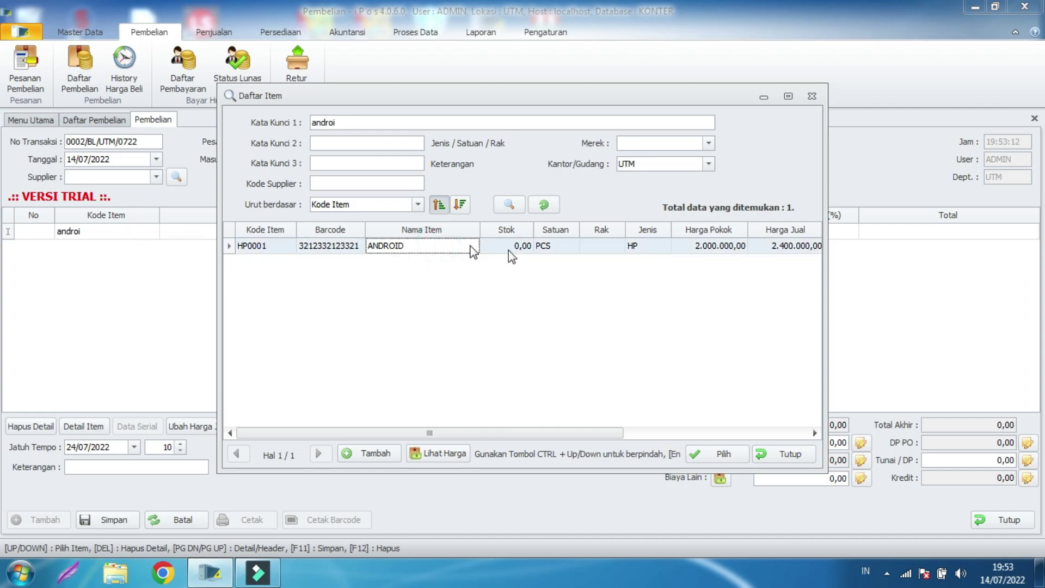
left_click(721, 454)
left_click(583, 230)
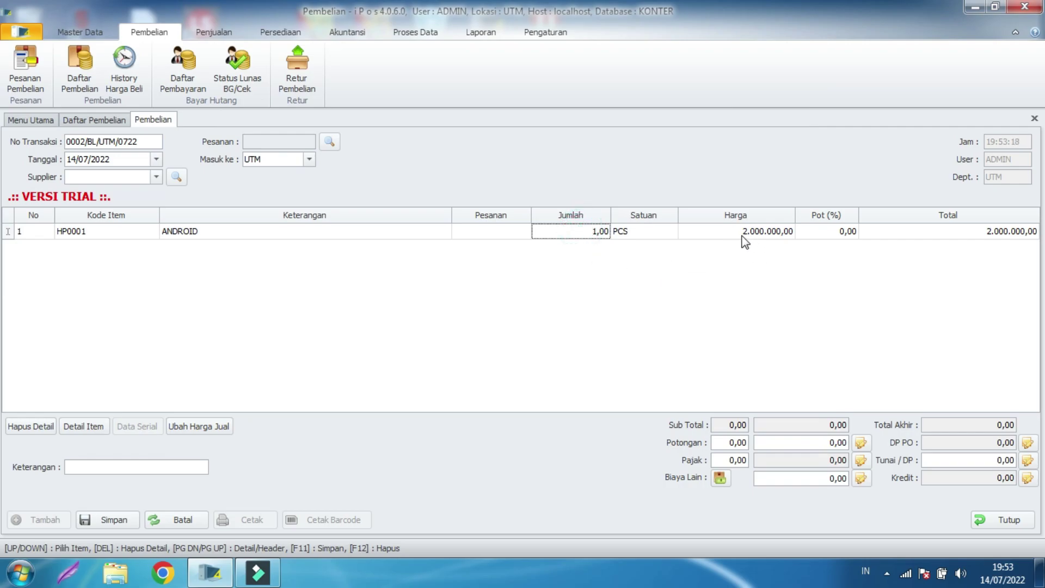
Register serial number 29925/11QT02611 for the ANDROID purchase line and save the serial data
left_click(784, 305)
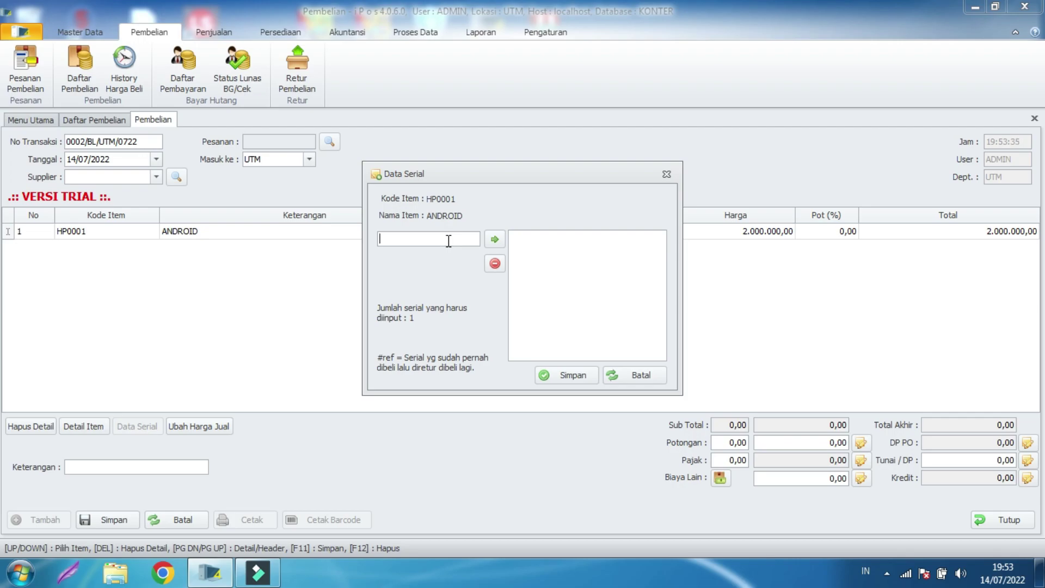
type("29925/11QT02611")
key("Return")
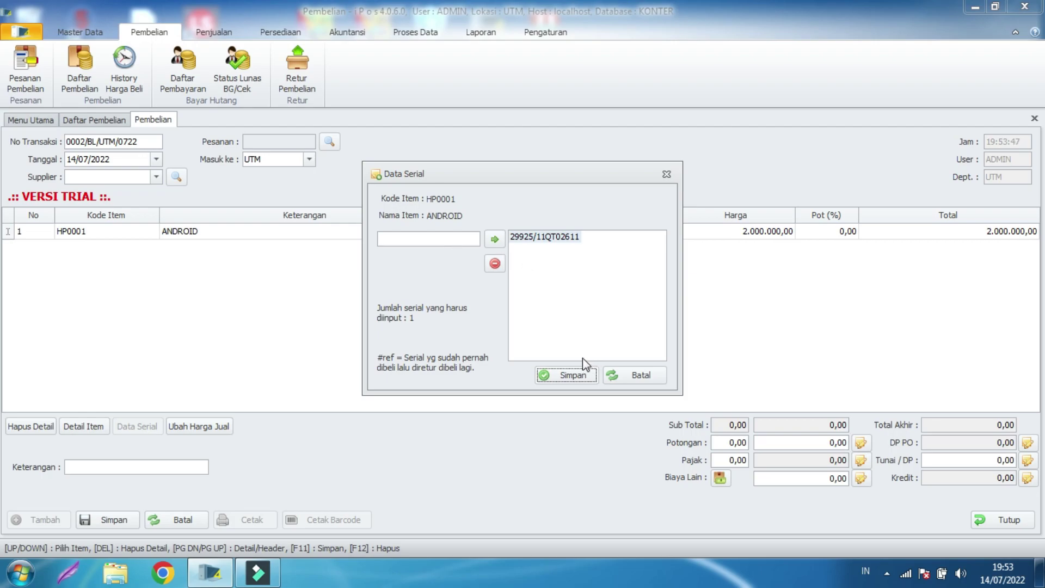
left_click(571, 376)
left_click(594, 344)
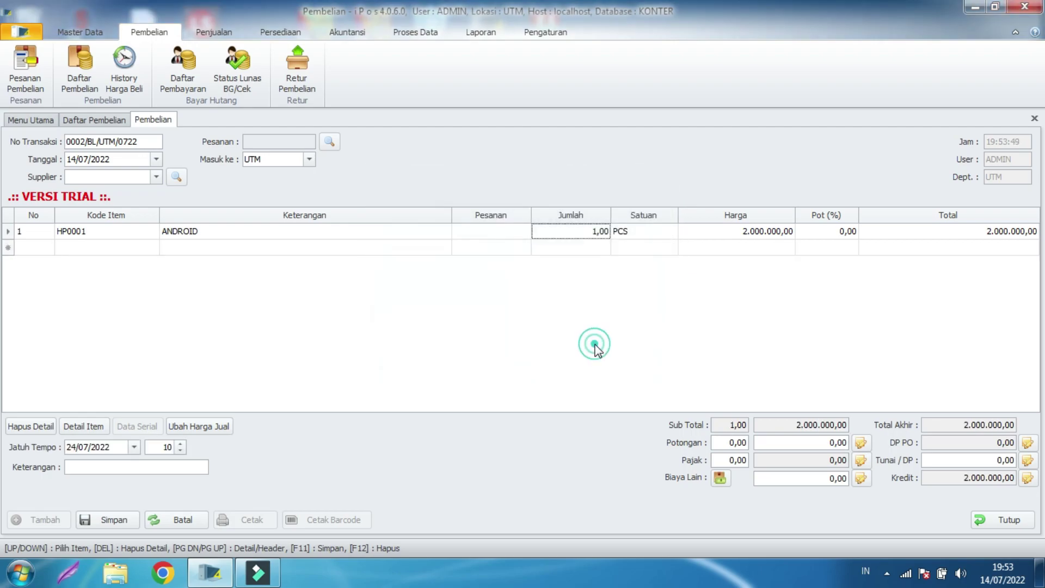
Set the supplier of the ANDROID purchase to SUP0001
left_click(846, 375)
left_click(577, 231)
left_click(157, 178)
left_click(152, 214)
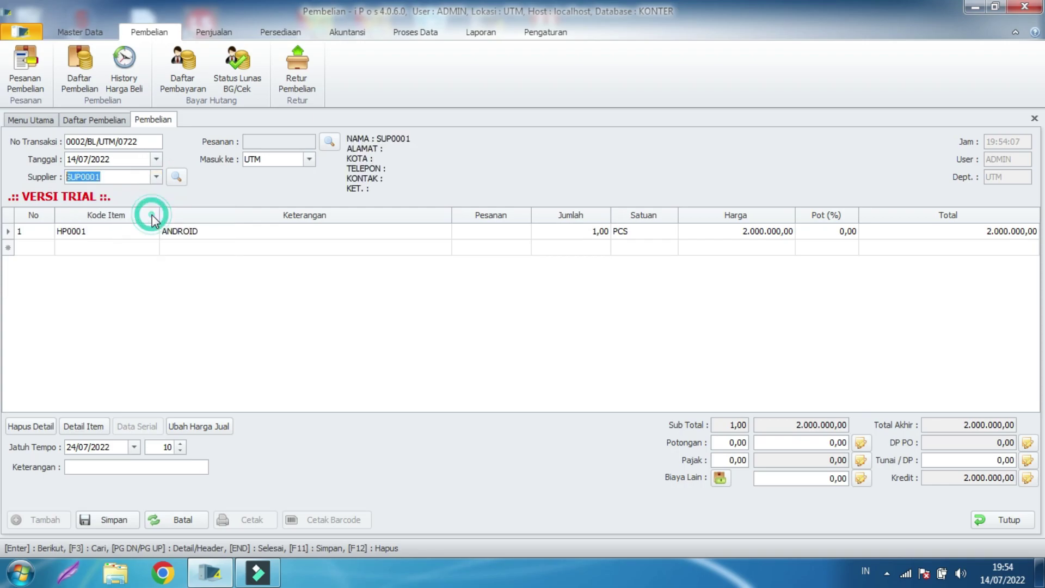
Enter a cash payment of 2.000.000 for the ANDROID purchase and save the transaction
left_click(973, 459)
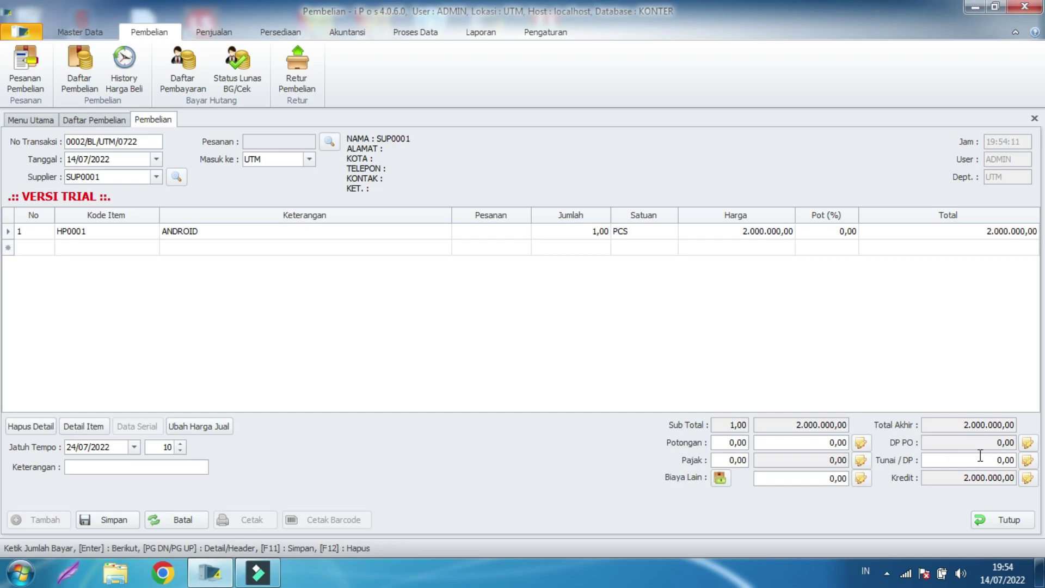
type("2000000")
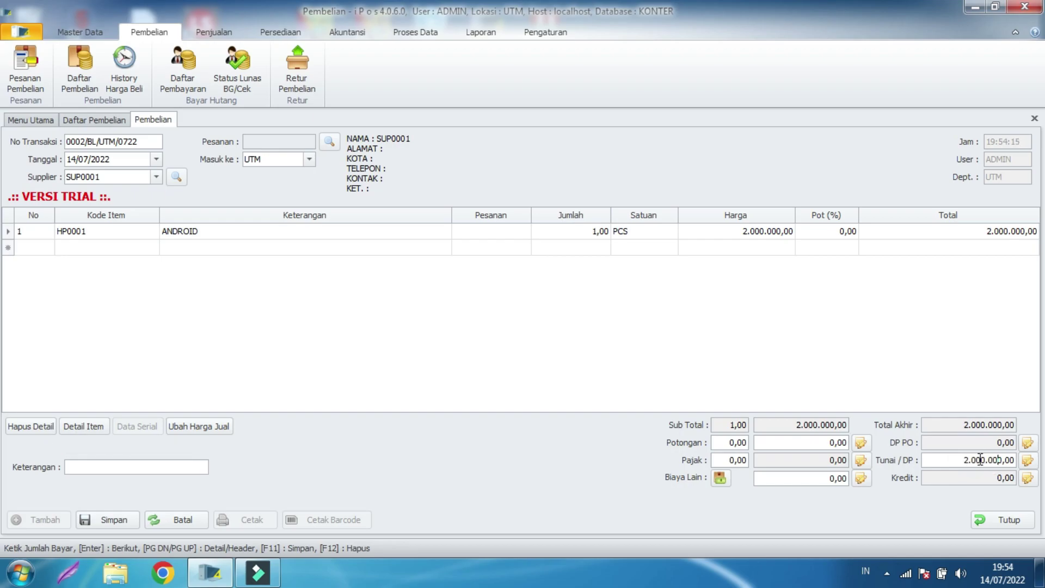
left_click(866, 347)
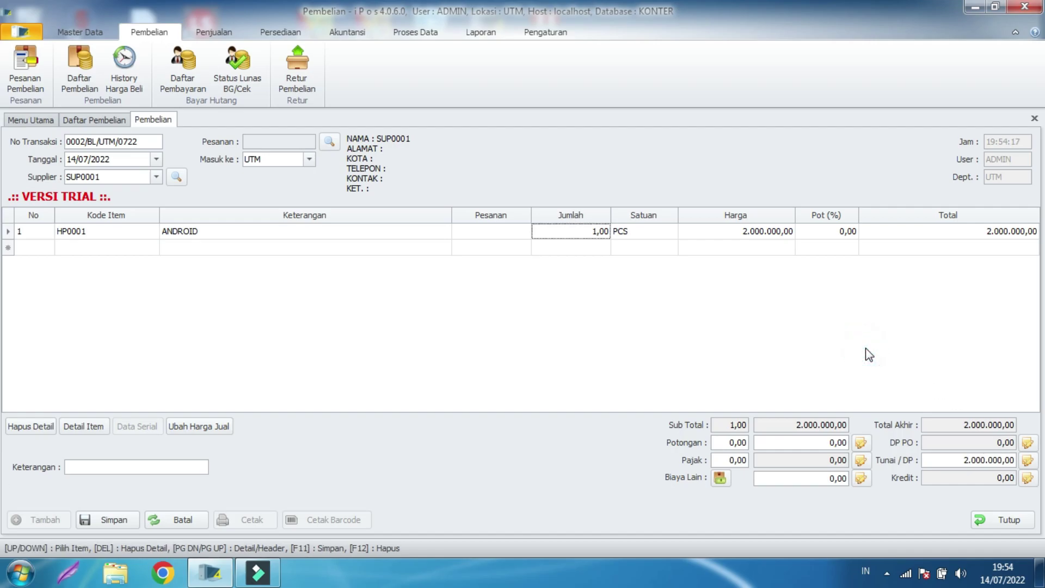
left_click(123, 520)
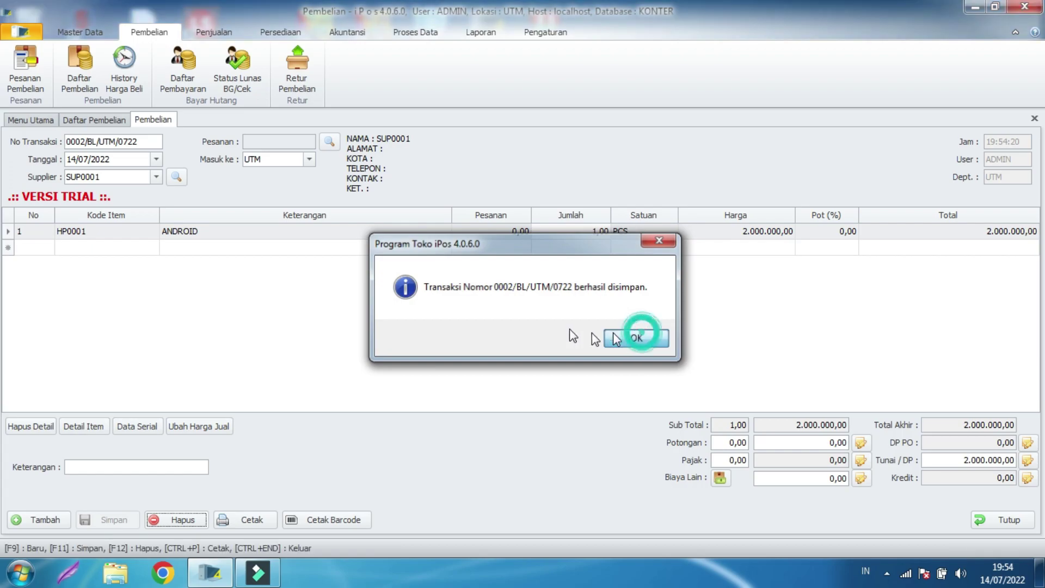
left_click(626, 338)
Check the ANDROID stock in the item list, and close the list
left_click(80, 32)
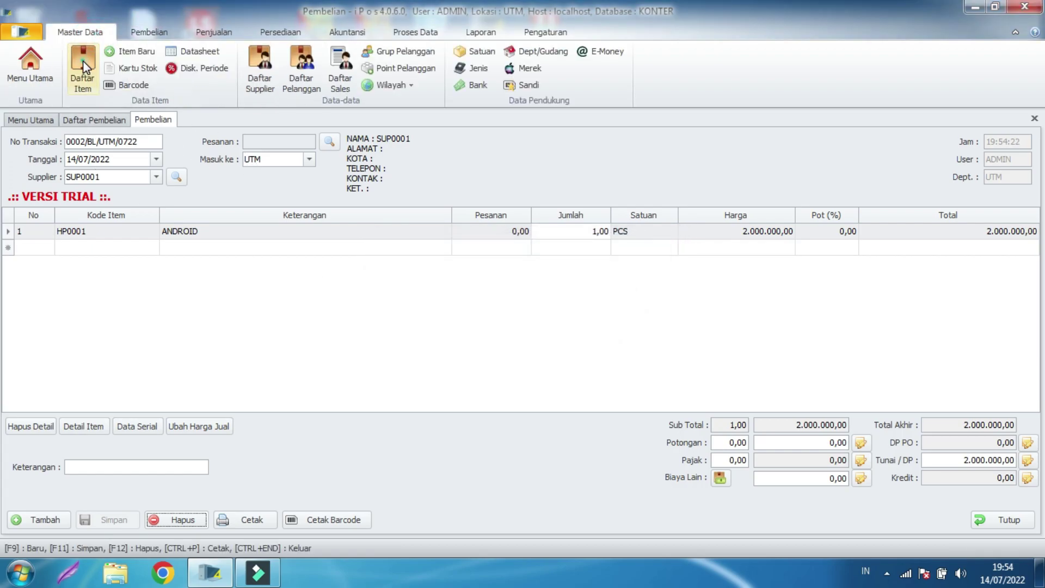
left_click(83, 61)
left_click(304, 257)
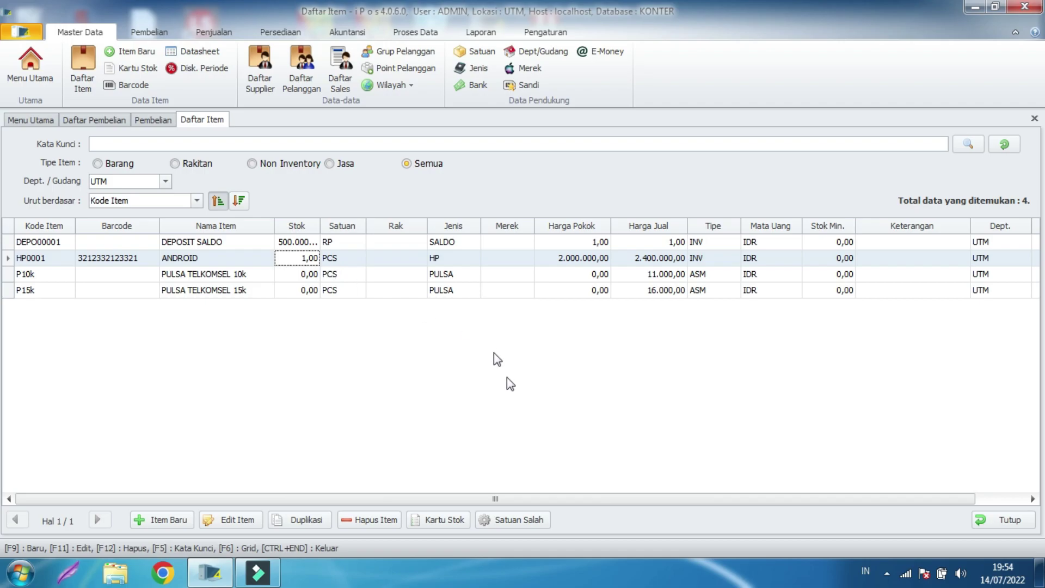
left_click(1000, 518)
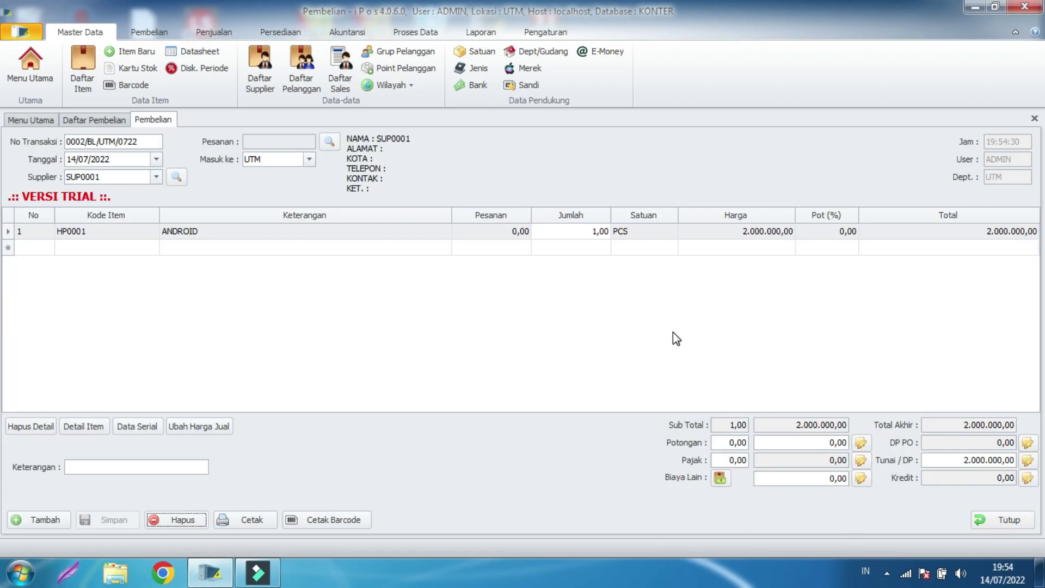
Close the saved purchase and start a new cashier sale
left_click(997, 521)
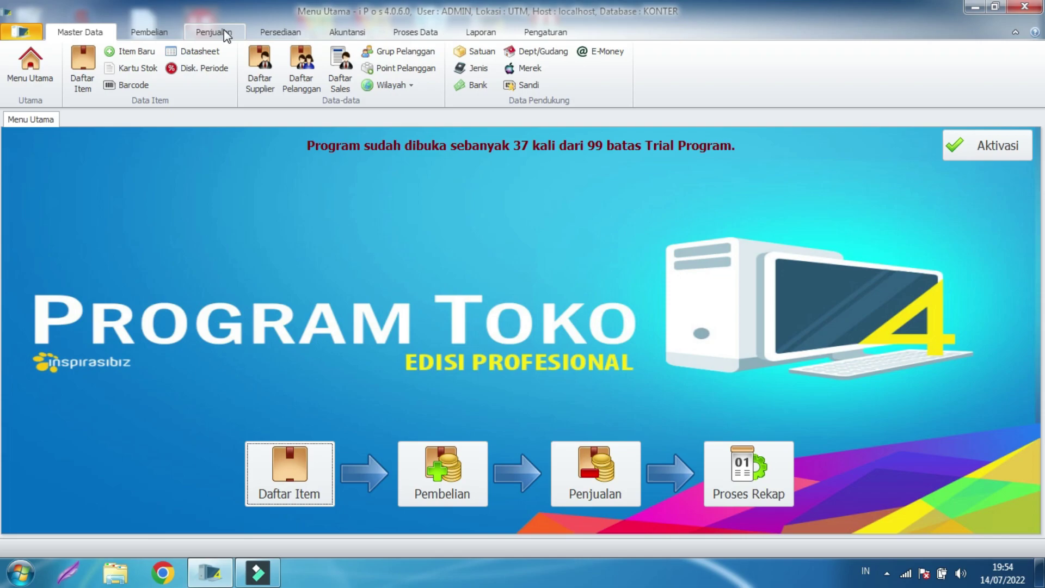
left_click(224, 32)
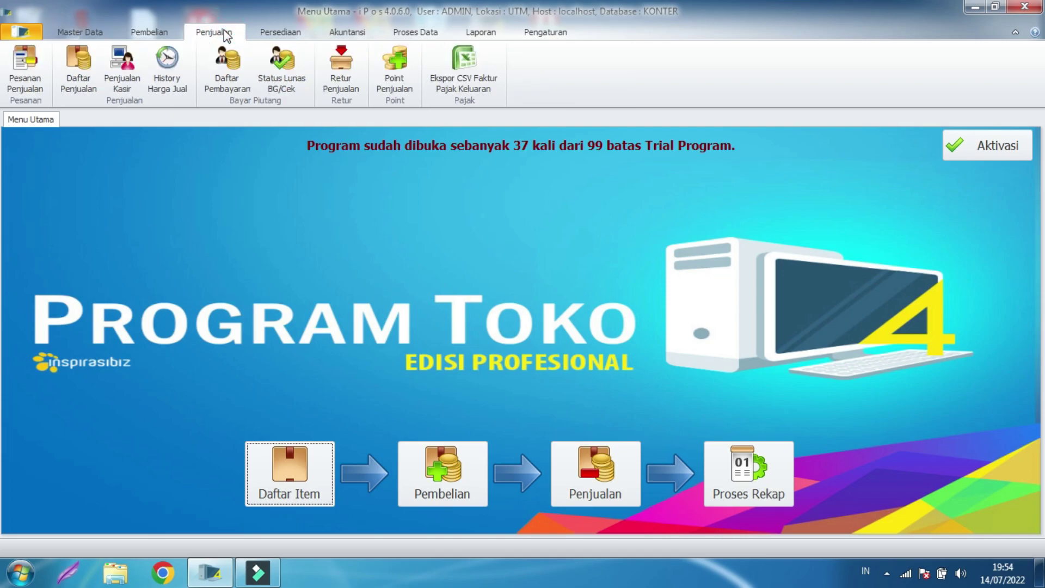
left_click(122, 68)
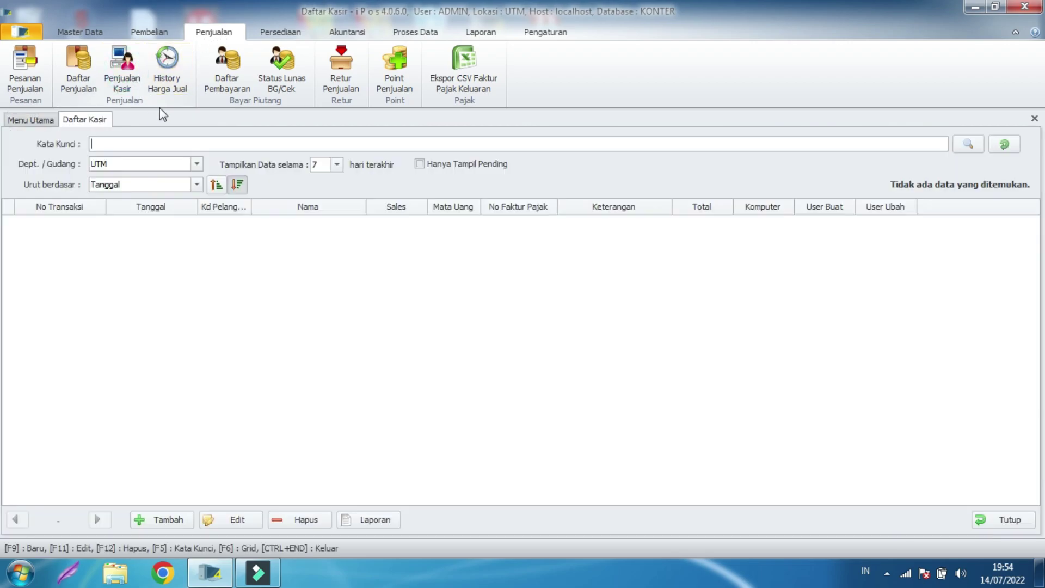
left_click(152, 524)
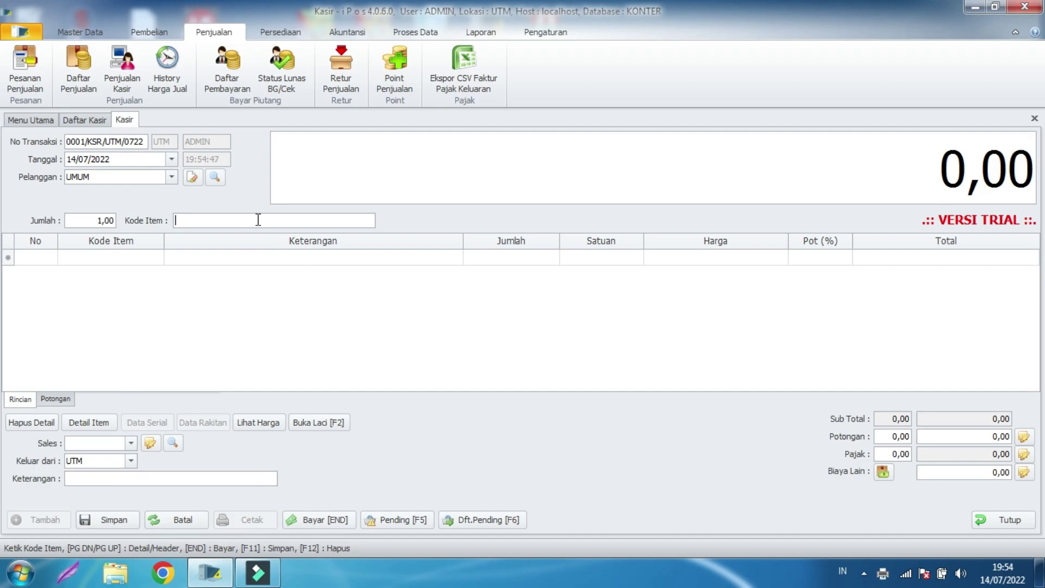
Find the phone credit items with the keyword pulsa and add PULSA TELKOMSEL 10k to the sale
type("pulsa")
key("Return")
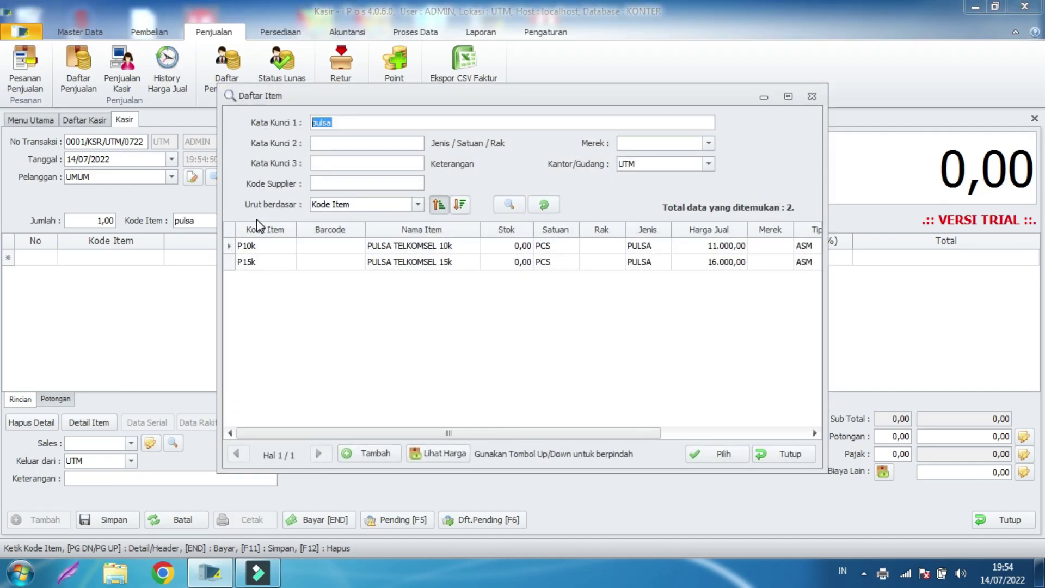
left_click(439, 246)
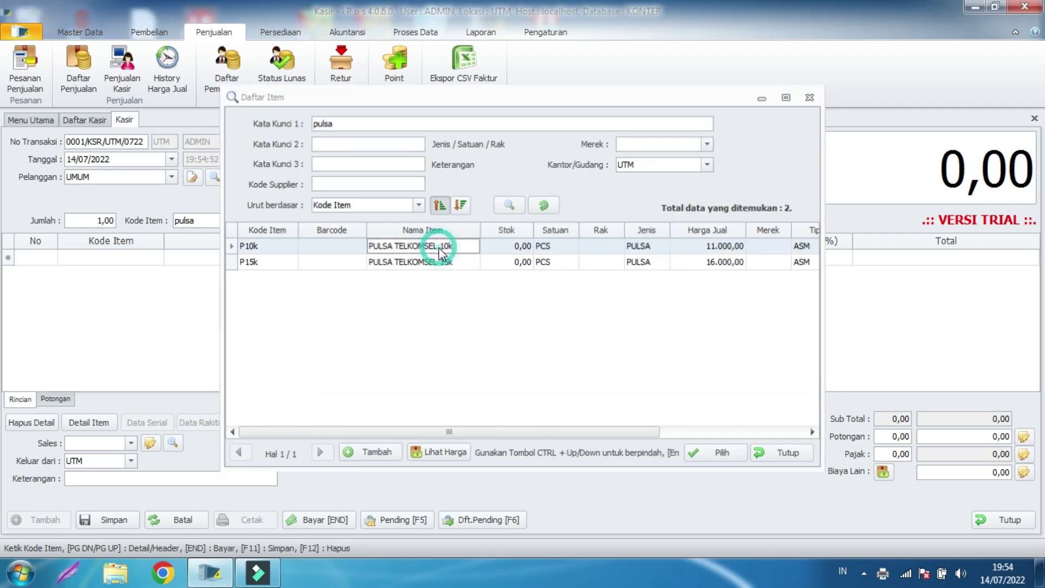
double_click(439, 250)
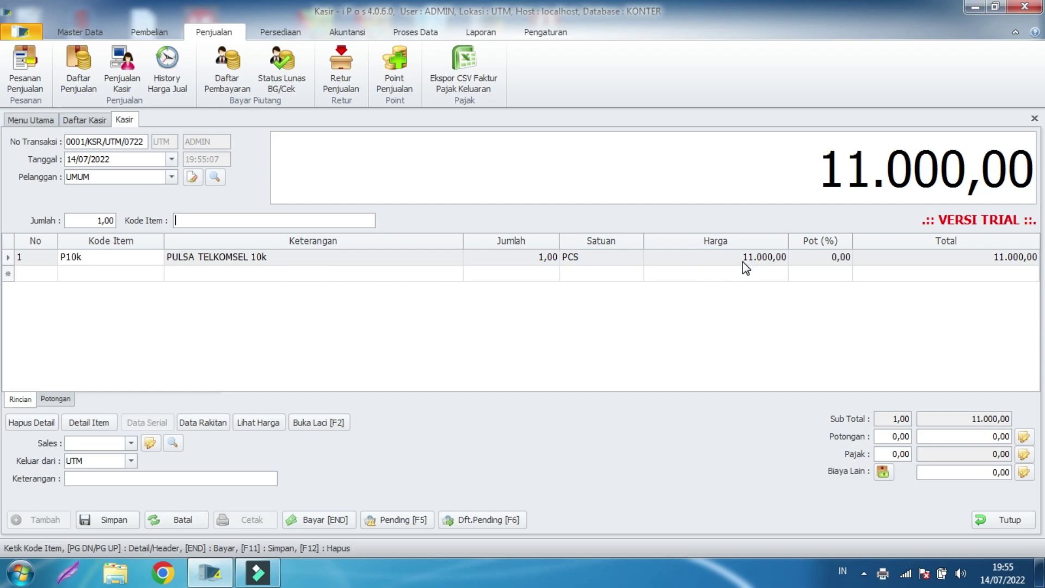
Open the payment for the PULSA TELKOMSEL 10k sale and set the cash amount to 20.000
left_click(329, 520)
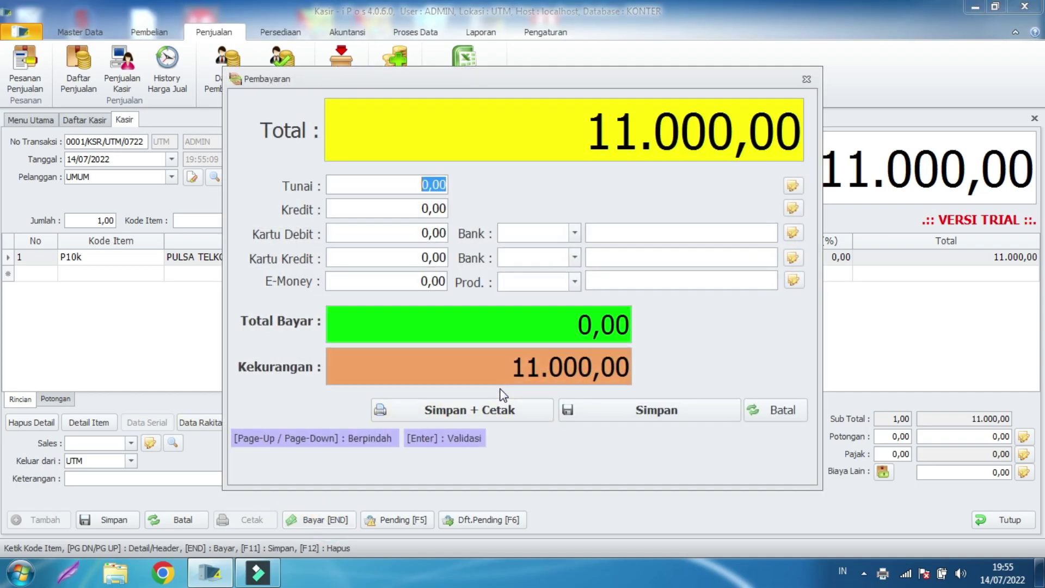
left_click(402, 187)
type("1100")
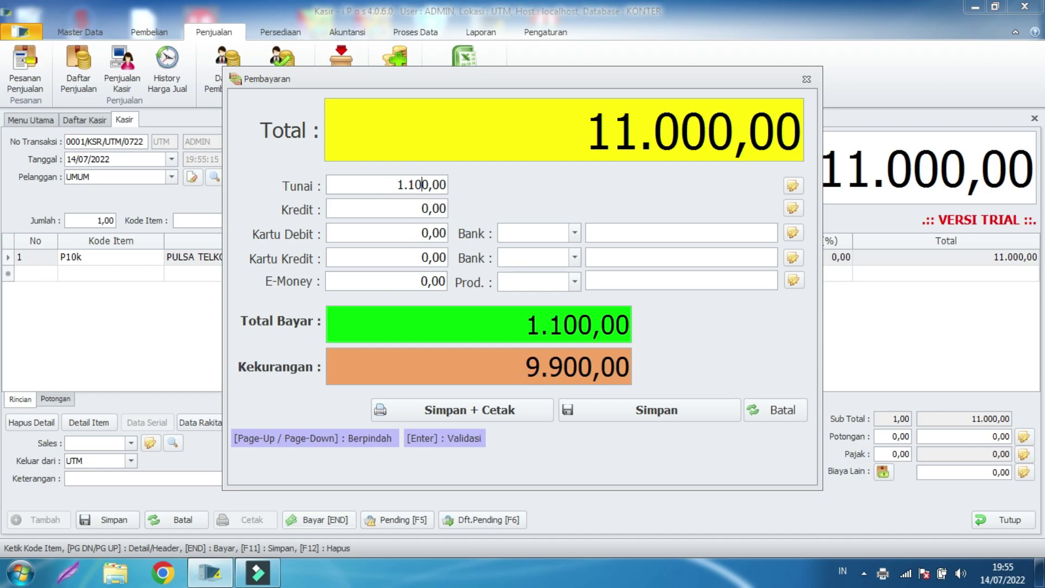
key("BackSpace")
key("BackSpace")
key("BackSpace")
key("BackSpace")
type("20.00")
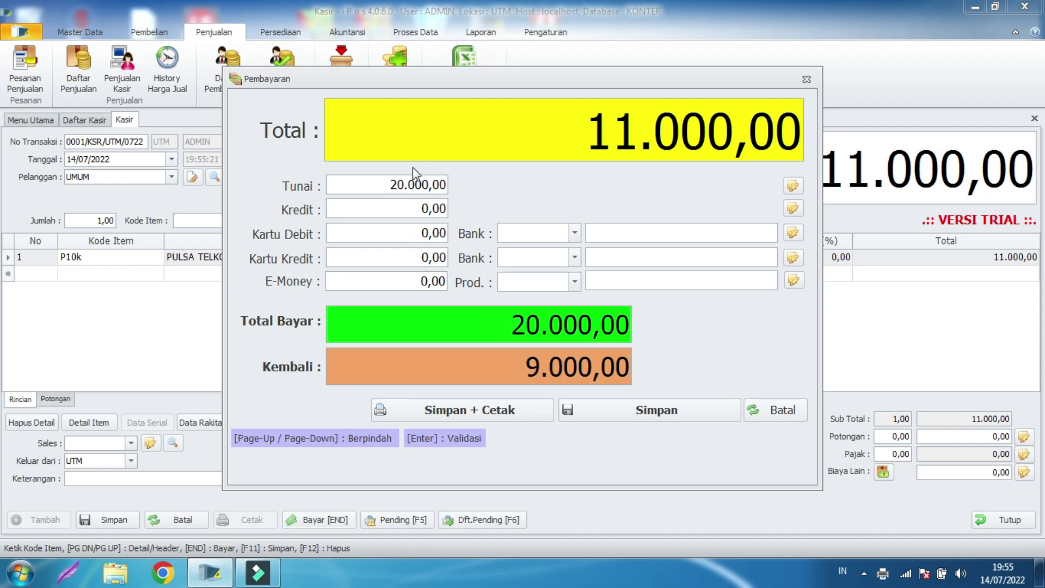
Change the cash amount to 15.000 and save the sale without printing, continuing to a new transaction
left_click_drag(387, 184, 447, 185)
key("BackSpace")
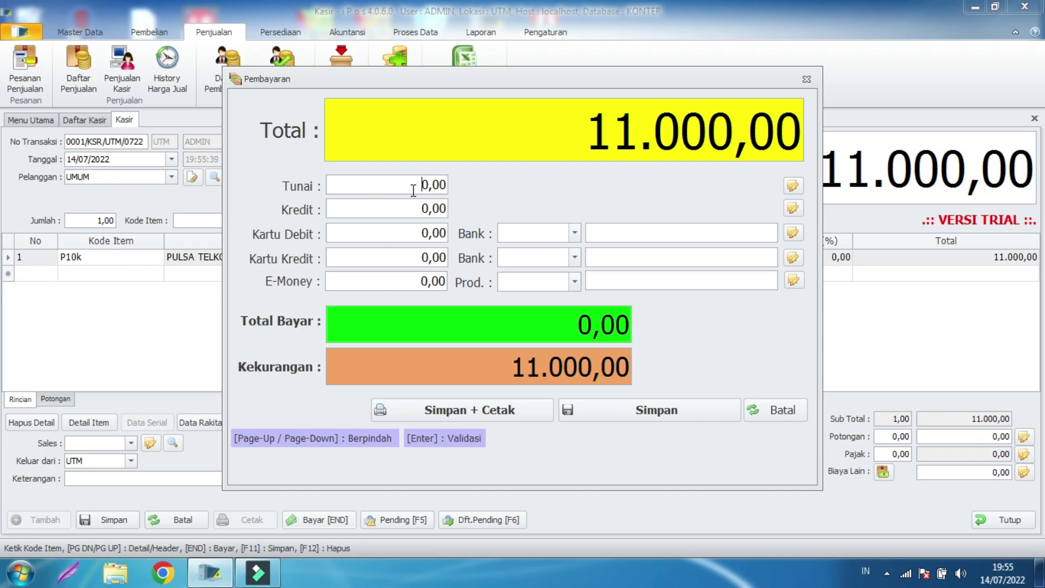
type("120")
key("BackSpace")
type("500")
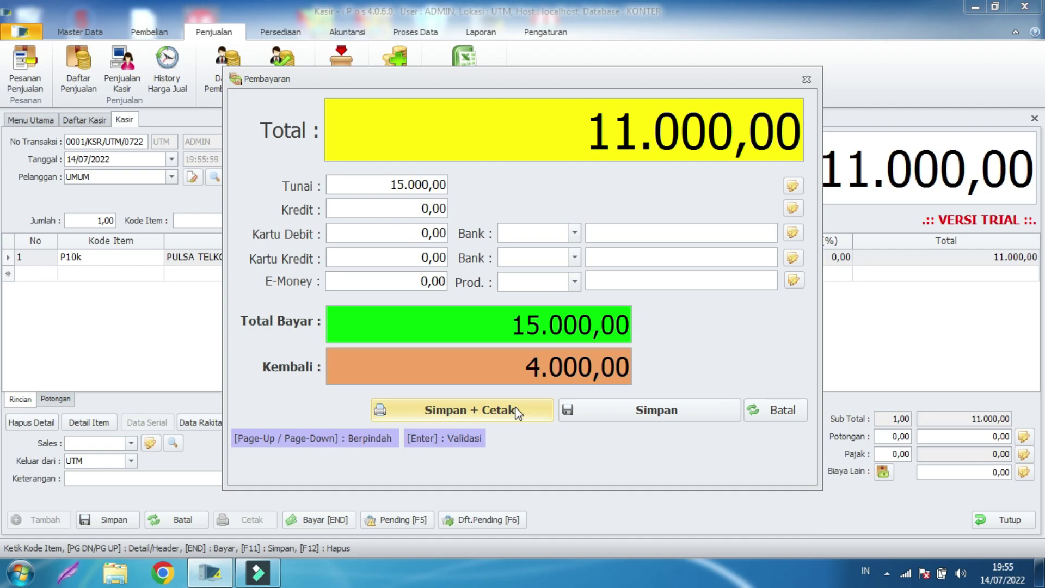
left_click(599, 414)
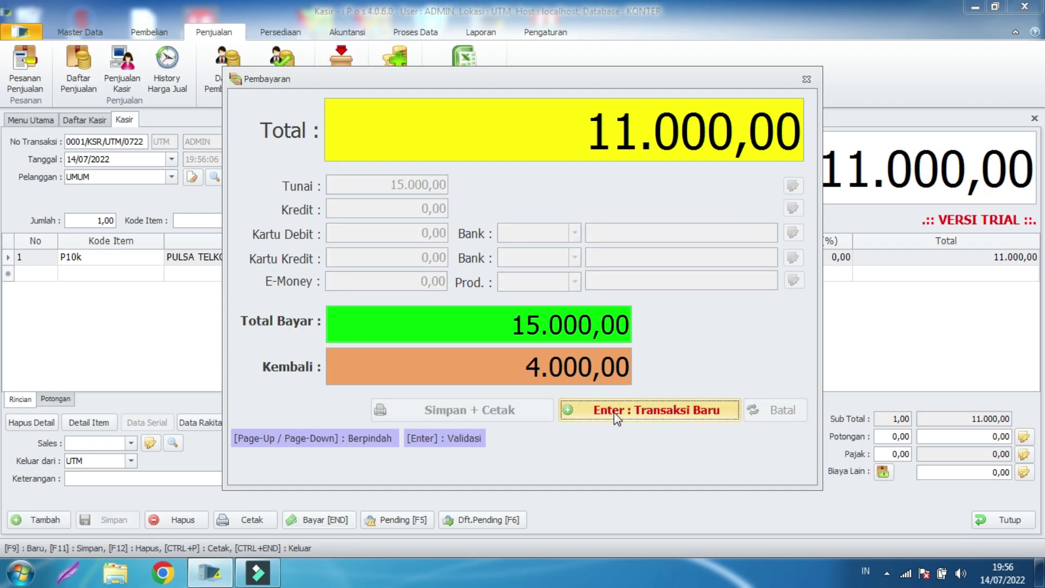
left_click(615, 418)
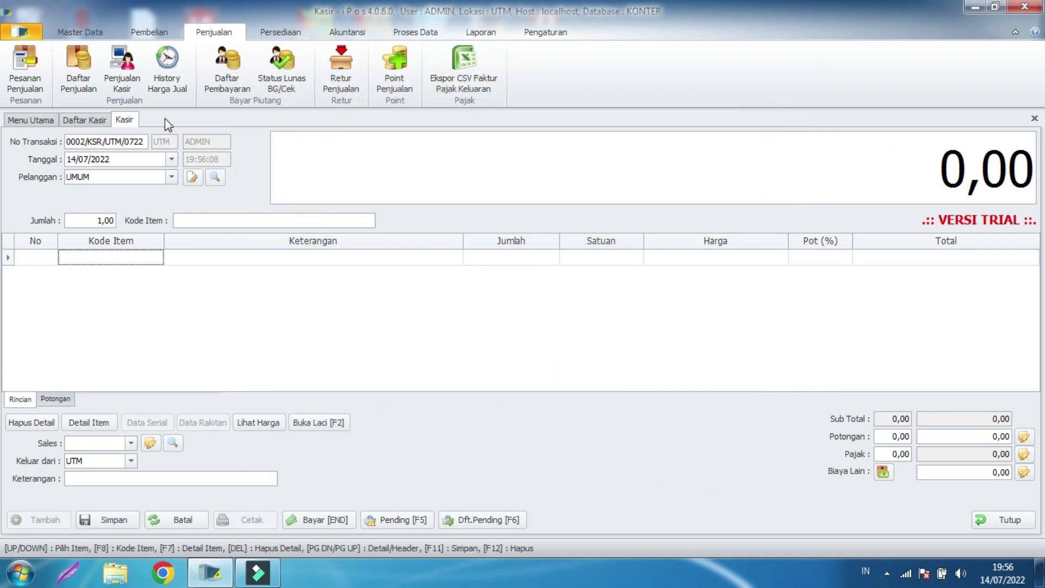
Open the item list with a widened stock column and check the DEPOSIT SALDO and PULSA TELKOMSEL 10k stock
left_click(100, 28)
left_click(84, 61)
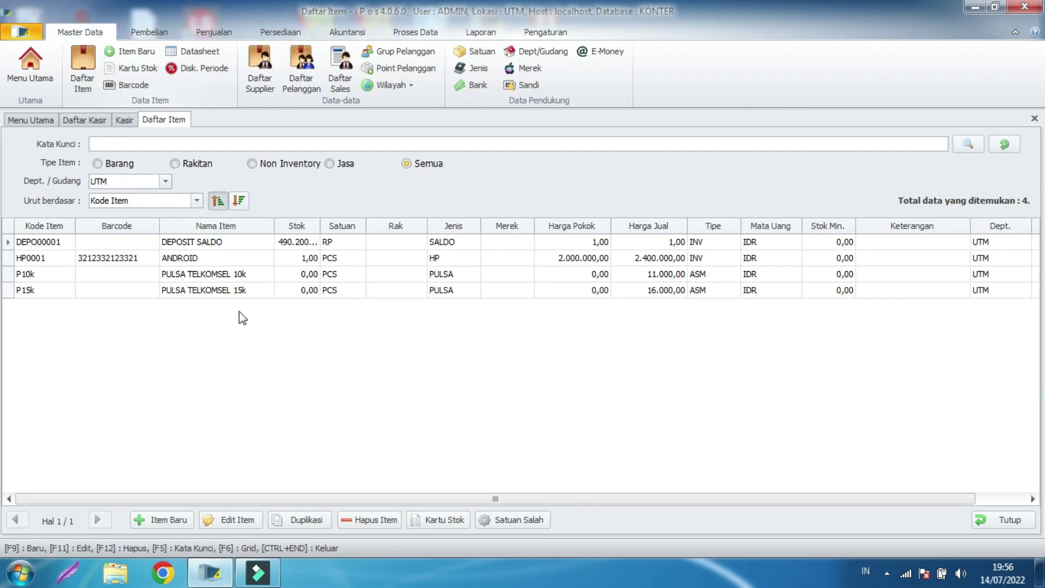
left_click(302, 246)
left_click_drag(325, 219, 366, 224)
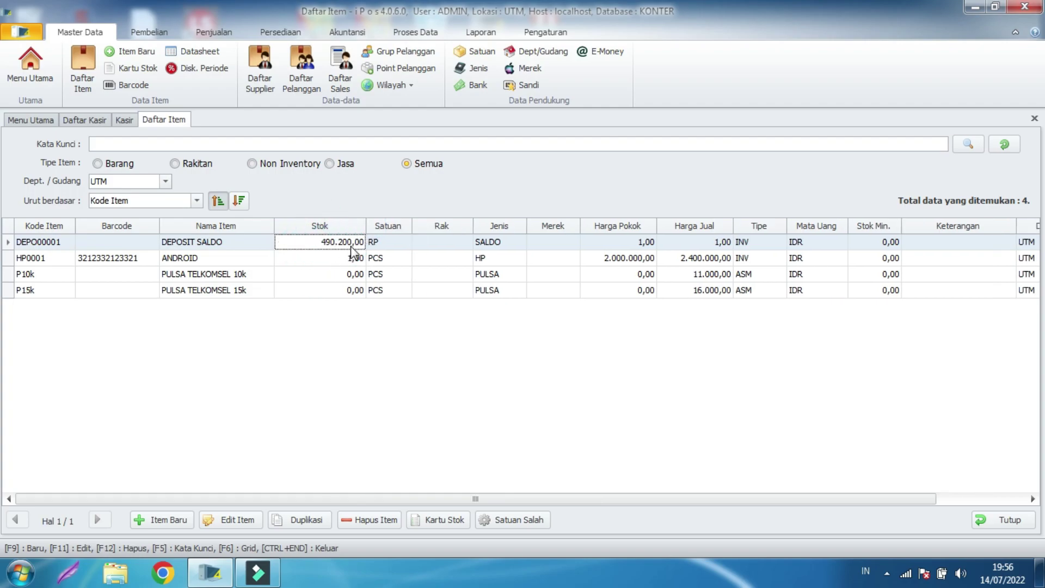
left_click(338, 274)
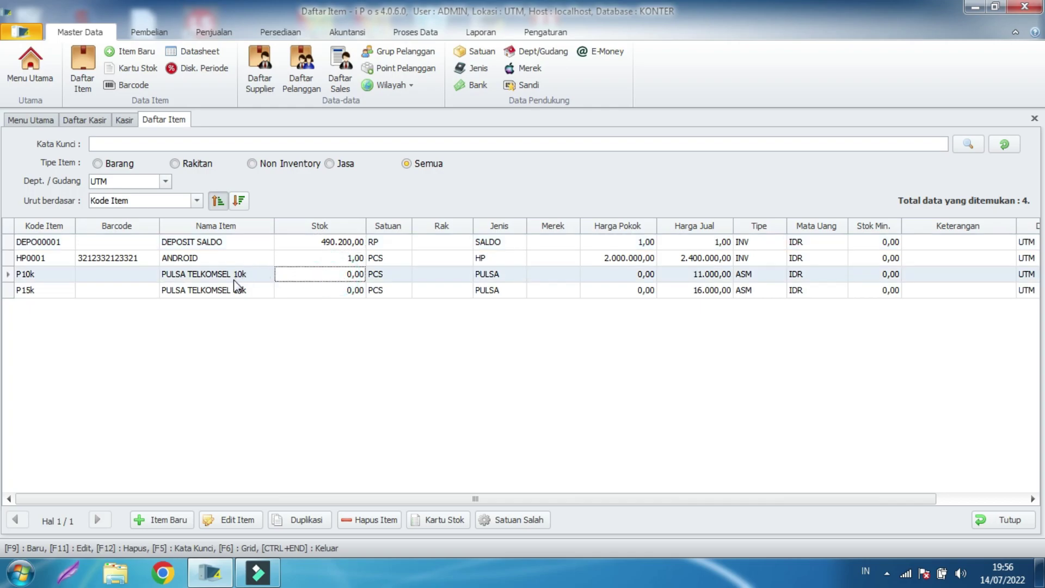
Open PULSA TELKOMSEL 10k for editing and check the DEPOSIT SALDO quantity in its assembly list
left_click(215, 521)
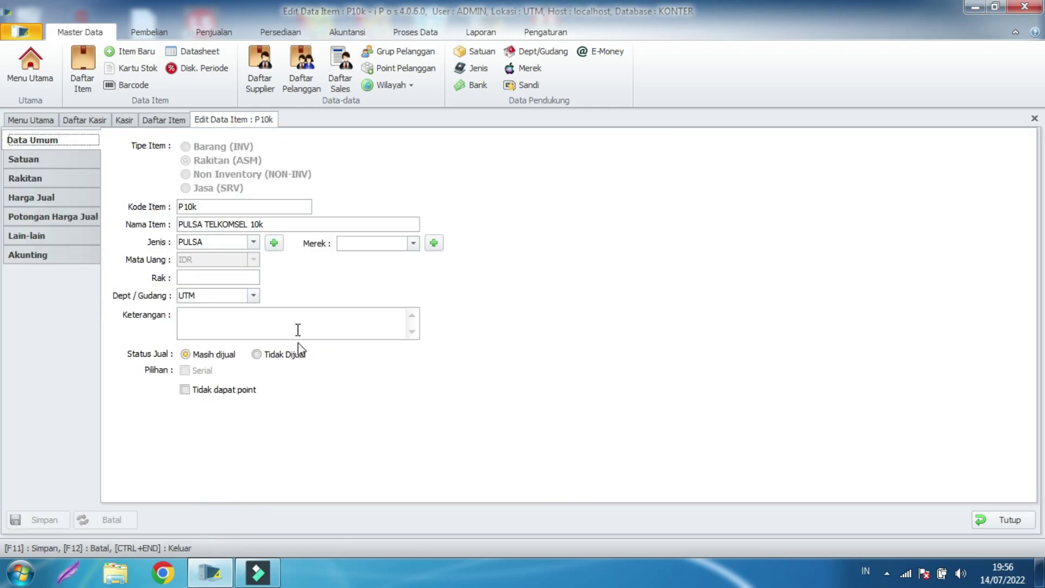
left_click(39, 177)
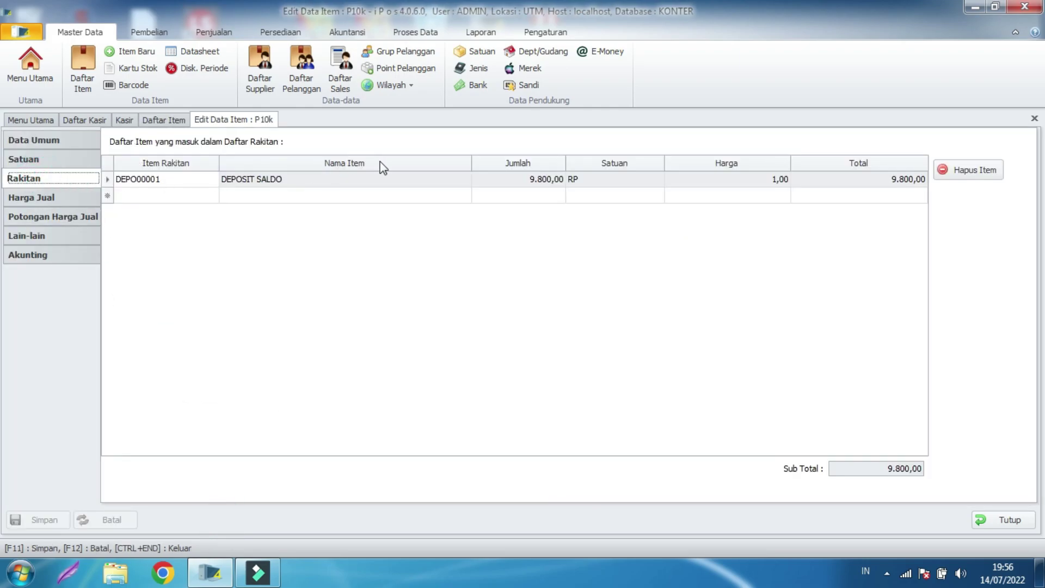
left_click(539, 180)
left_click_drag(528, 178, 541, 179)
left_click(542, 180)
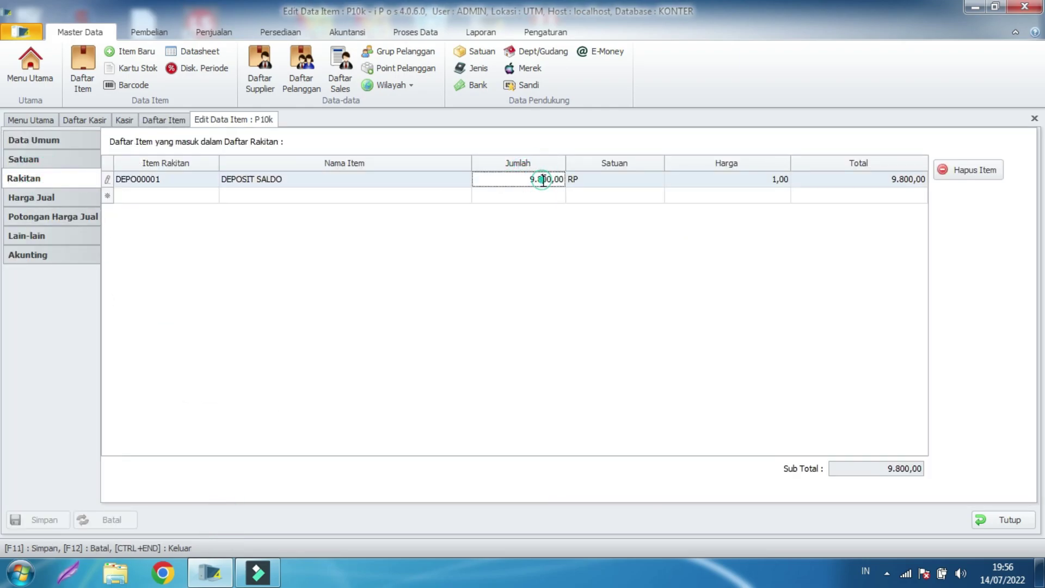
Return to the item list and compare the DEPOSIT SALDO stock with both PULSA TELKOMSEL items
left_click(164, 120)
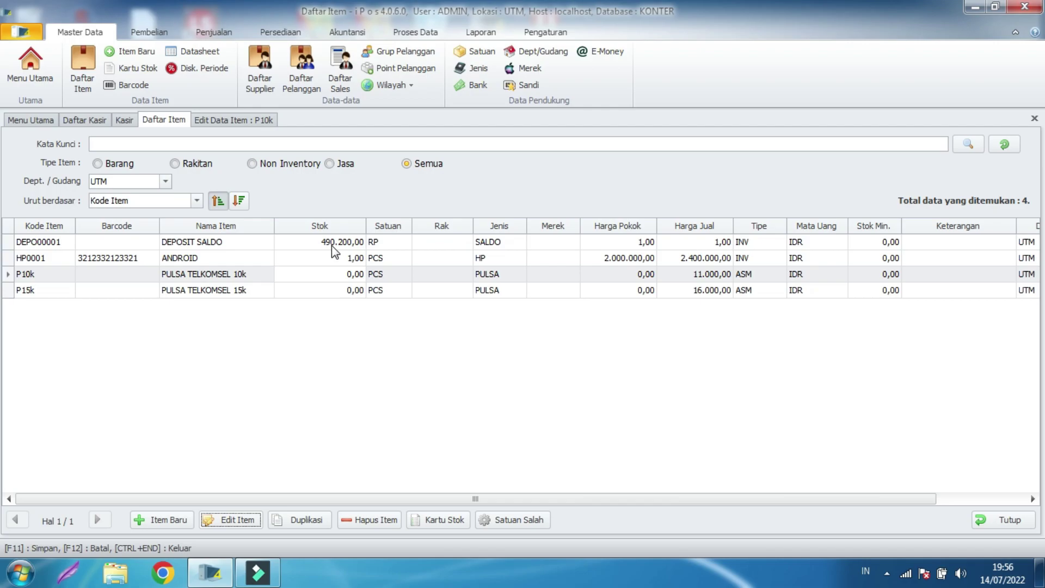
left_click(422, 338)
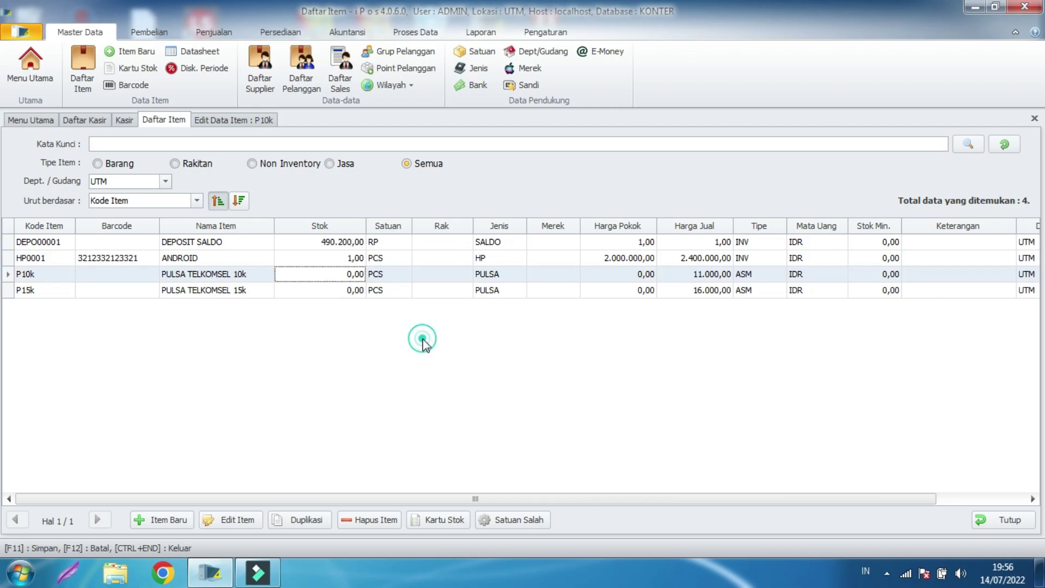
left_click(327, 241)
left_click(325, 273)
left_click(327, 243)
left_click(311, 282)
left_click(308, 289)
left_click(304, 275)
left_click(267, 295)
left_click(313, 301)
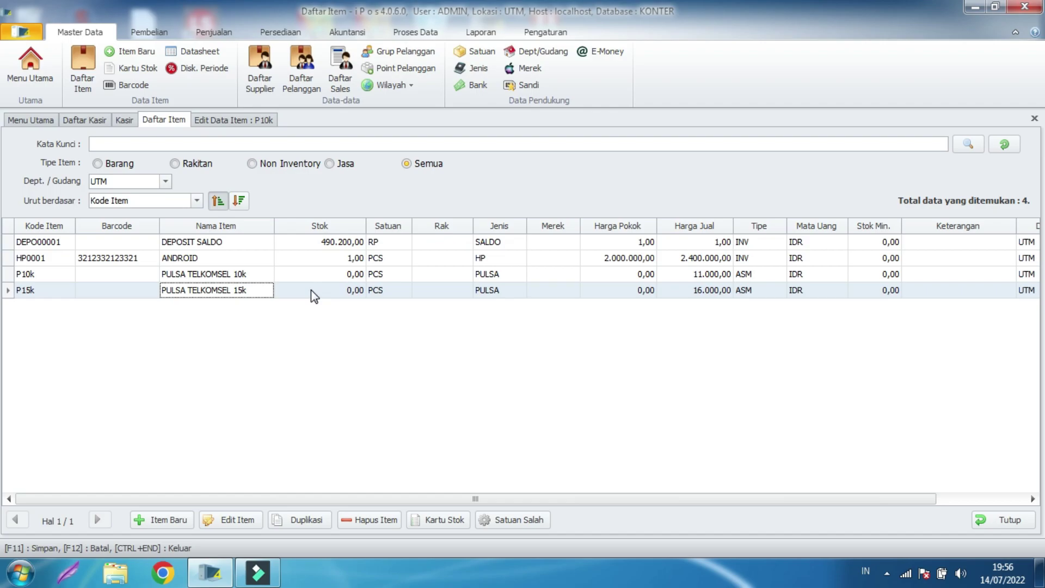
Close the PULSA TELKOMSEL 10k editor, the item list and the empty sale to return to the cashier list
left_click(218, 119)
left_click(1001, 519)
left_click(999, 521)
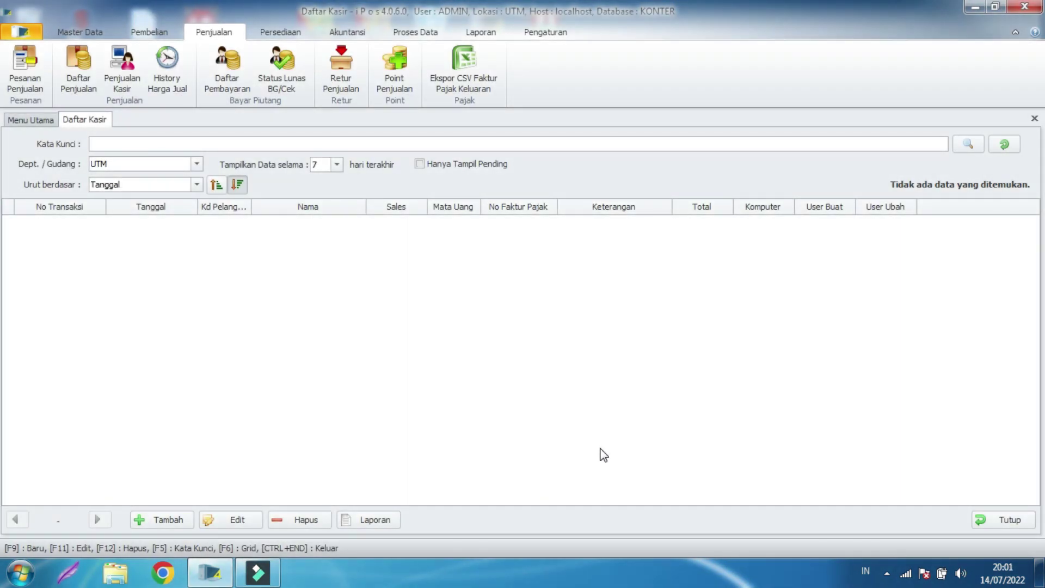
Start a new cashier sale and add one ANDROID phone, found by searching the items for "androi"
left_click(469, 381)
left_click(452, 364)
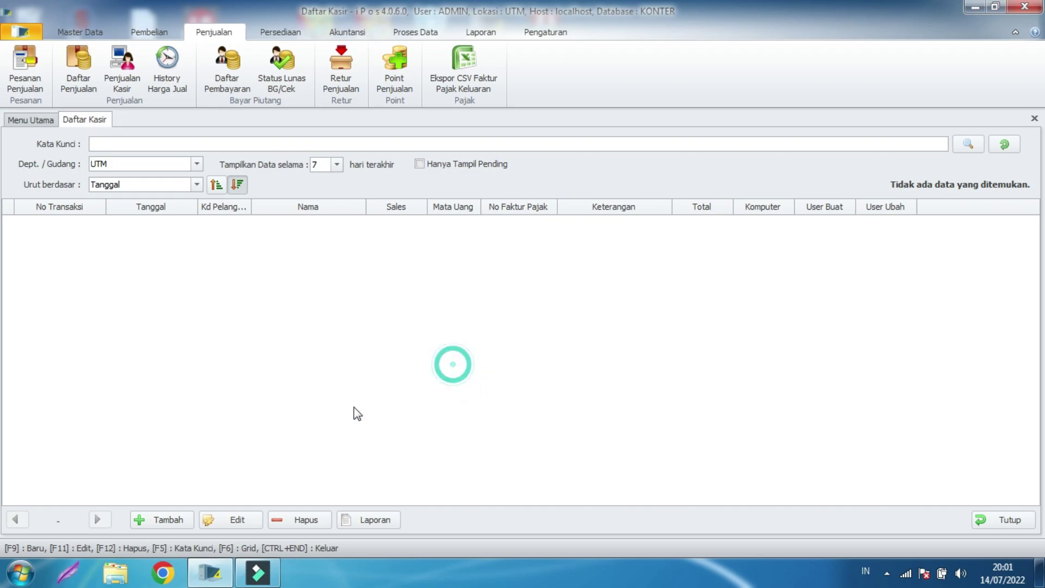
left_click(165, 520)
left_click(264, 222)
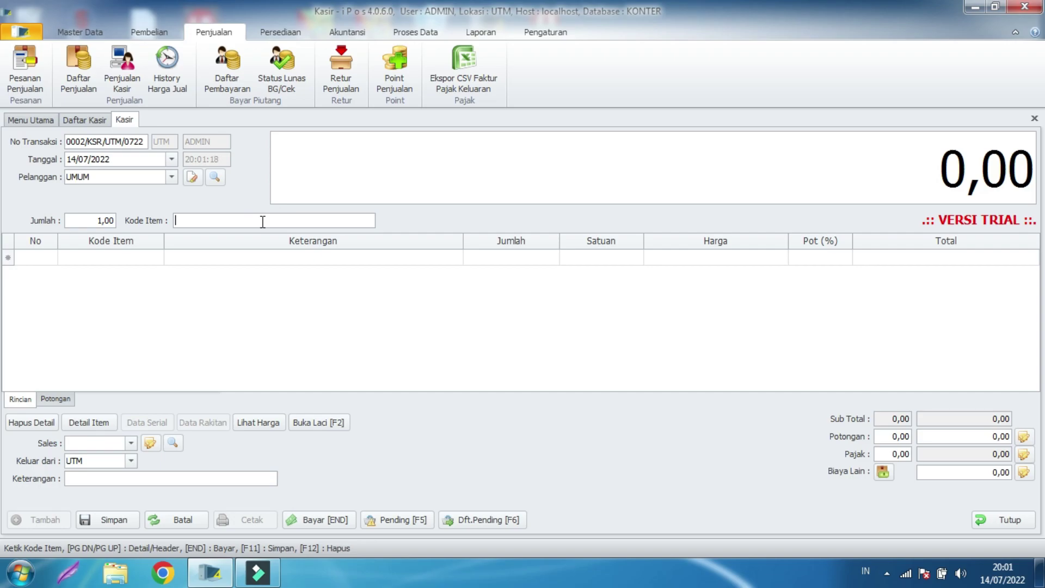
type("a")
type("ndri")
type("oi")
key("Return")
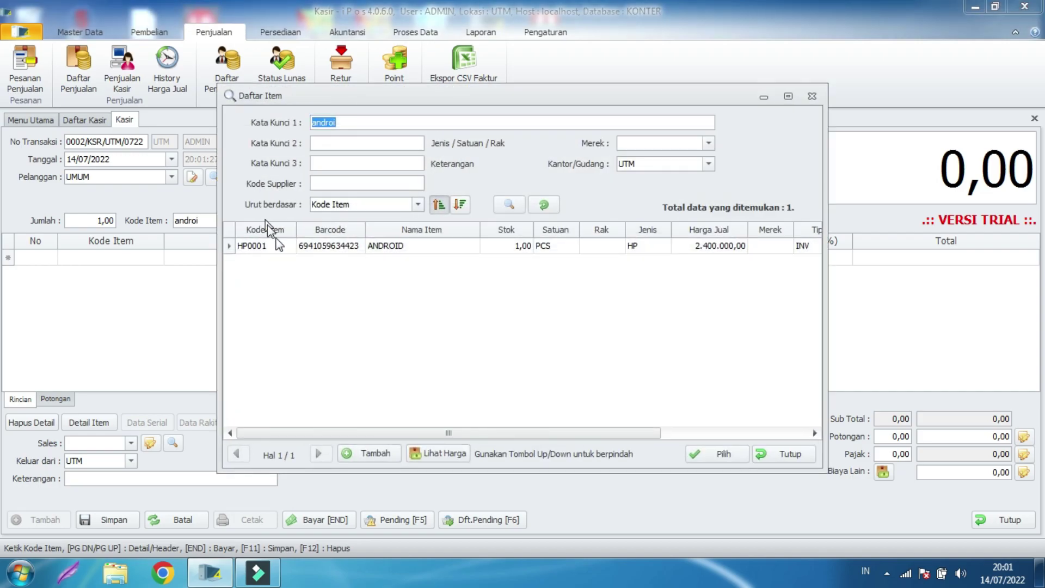
double_click(377, 247)
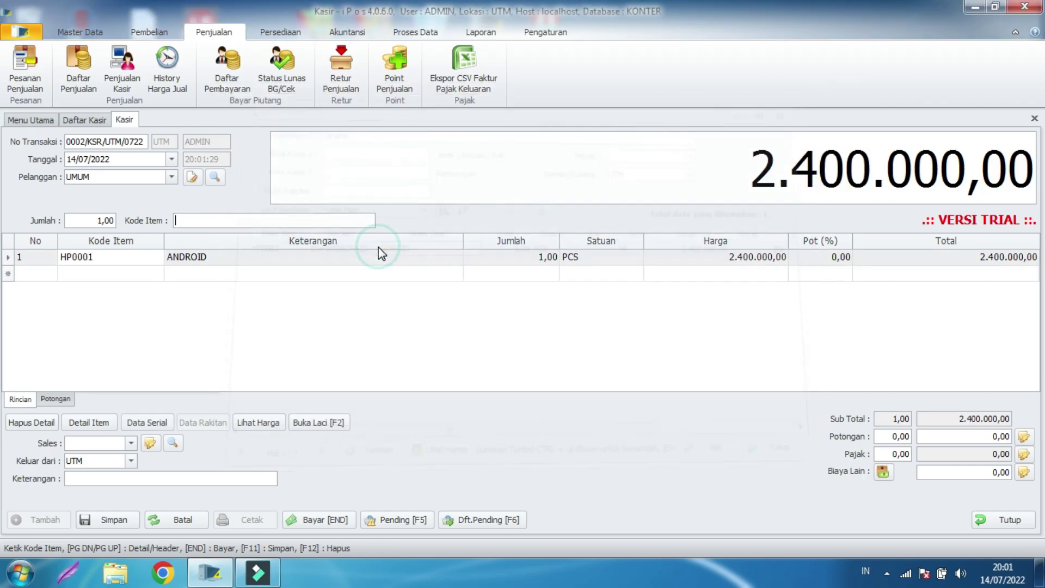
left_click(383, 323)
left_click(211, 253)
left_click(183, 359)
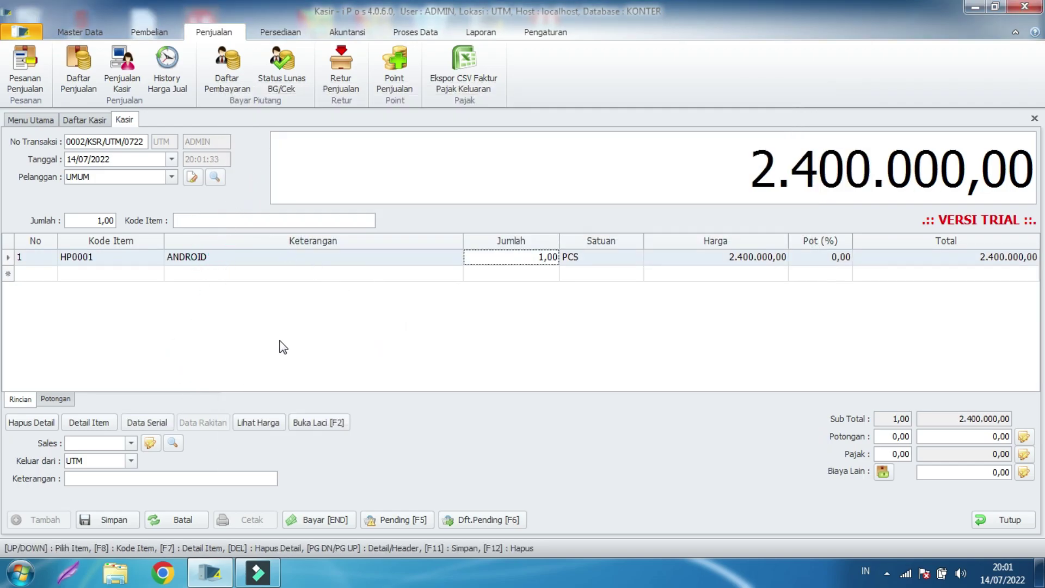
Try to pay the ANDROID sale with 2.400.000 in cash and save it, then return to the sale
left_click(327, 519)
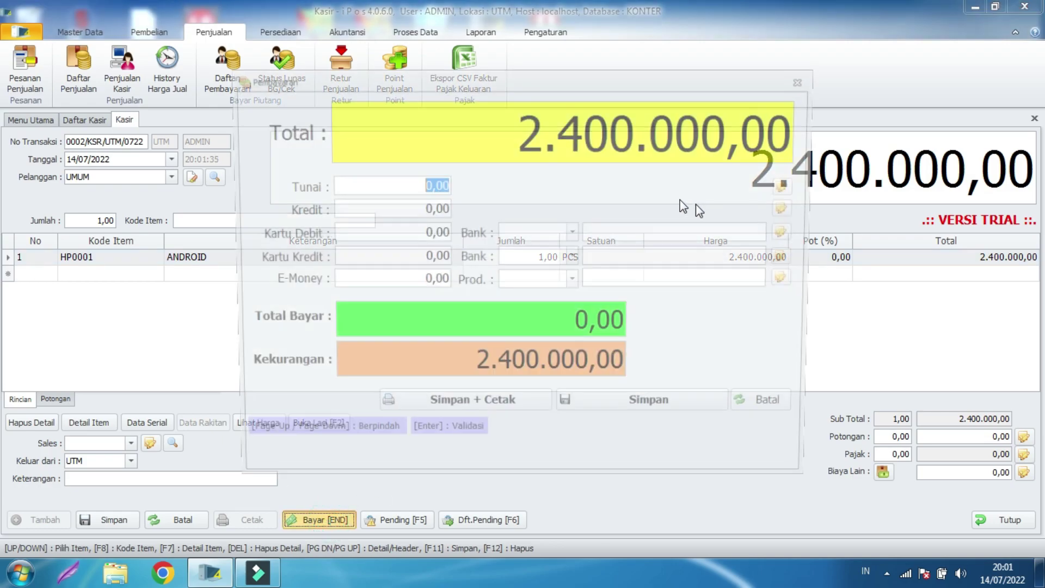
type("2.4")
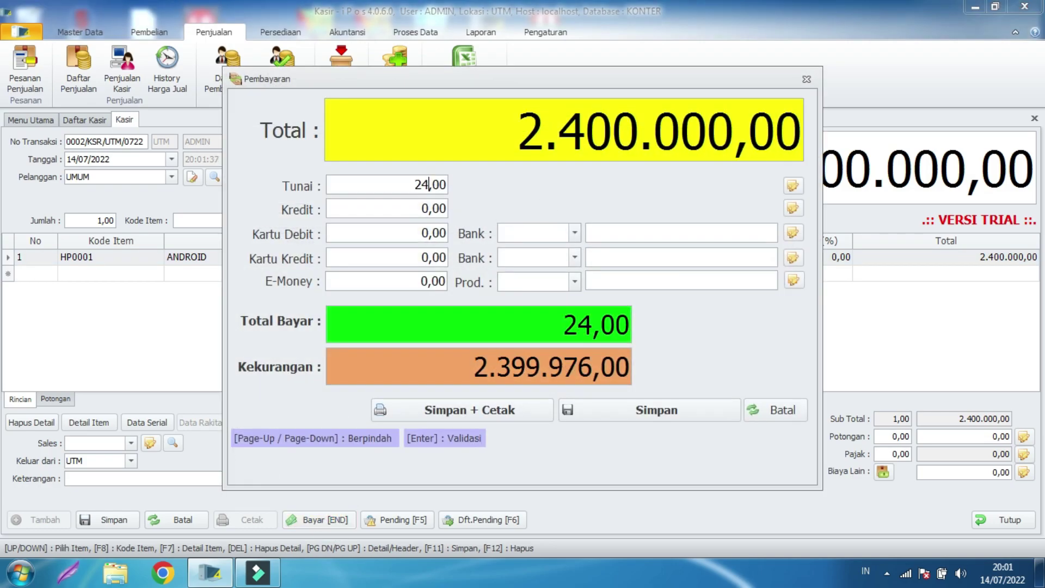
type("00.000")
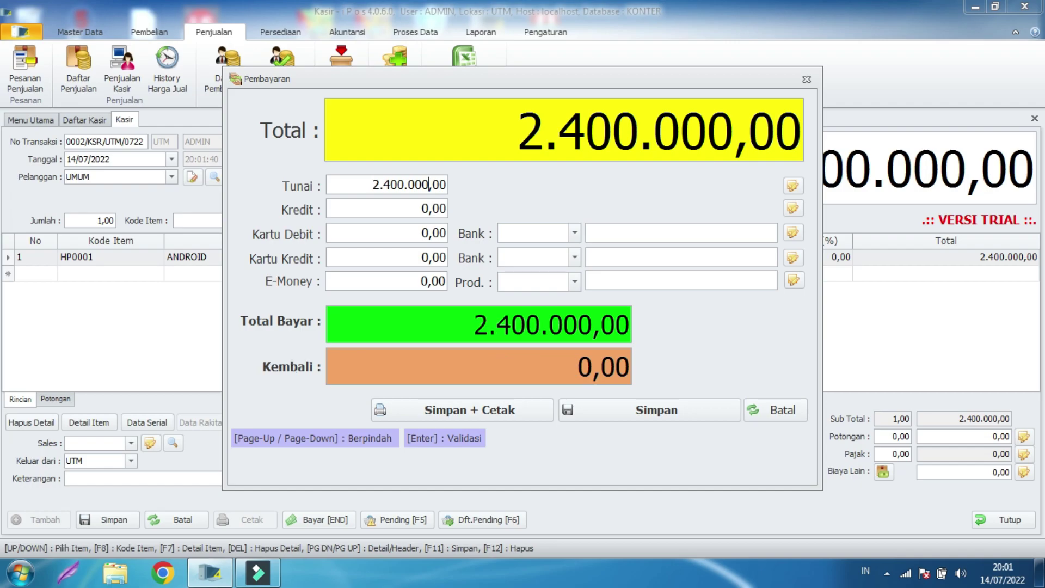
left_click(632, 412)
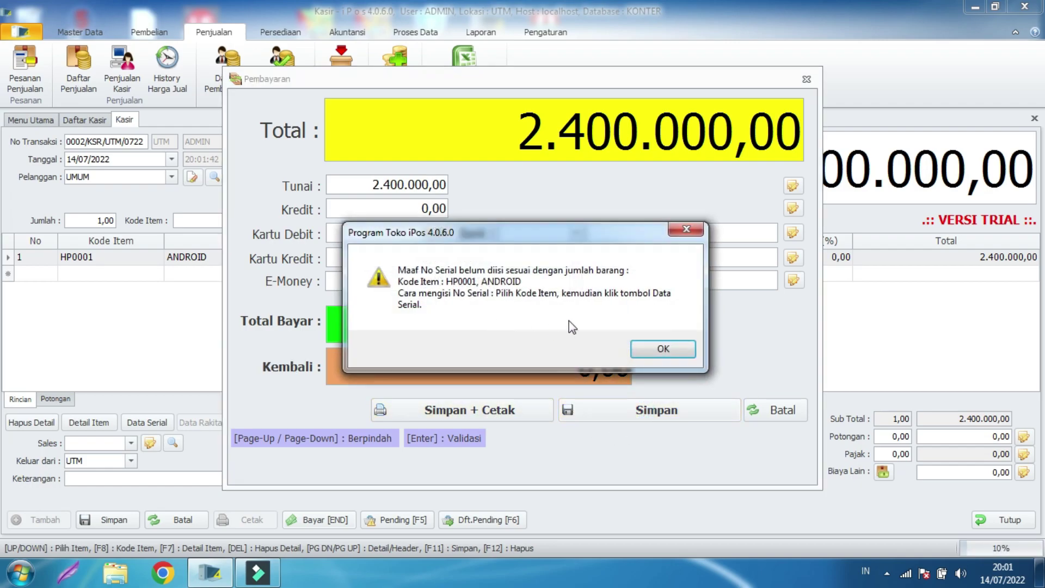
left_click(672, 350)
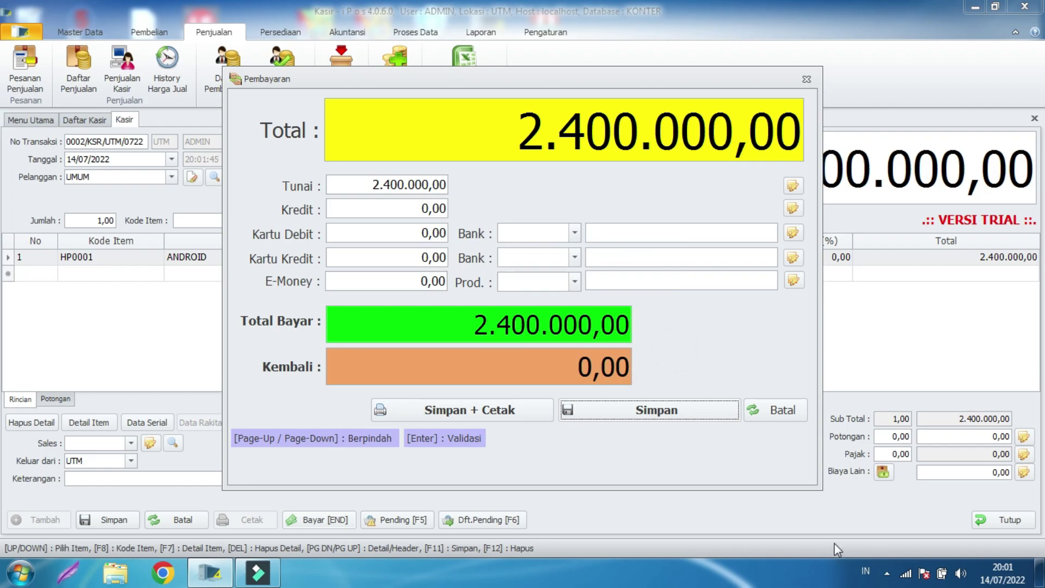
left_click(753, 410)
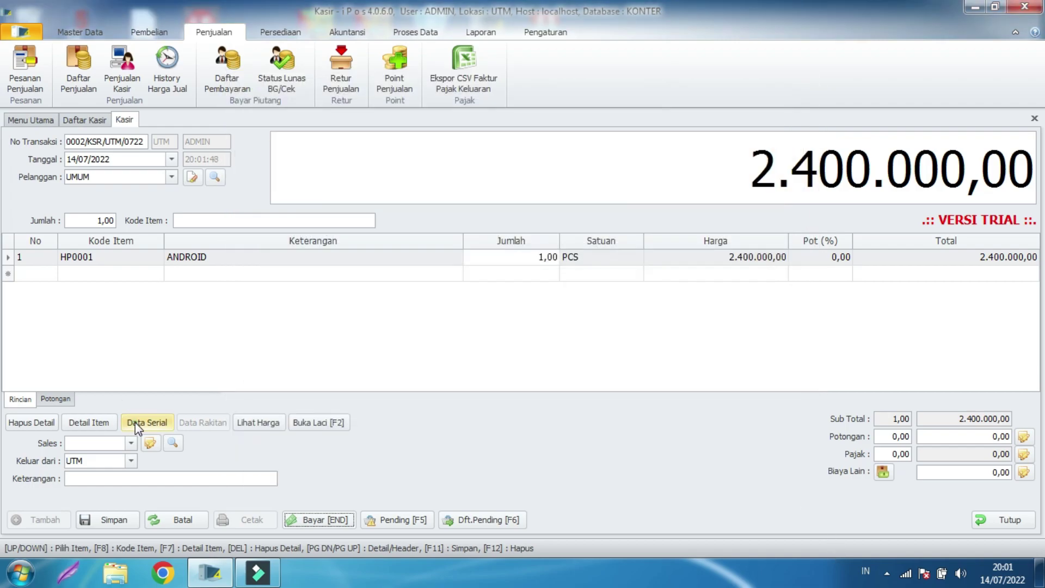
Assign serial number 29925/11QT02611 to the ANDROID sale line and save the serial data
left_click(136, 423)
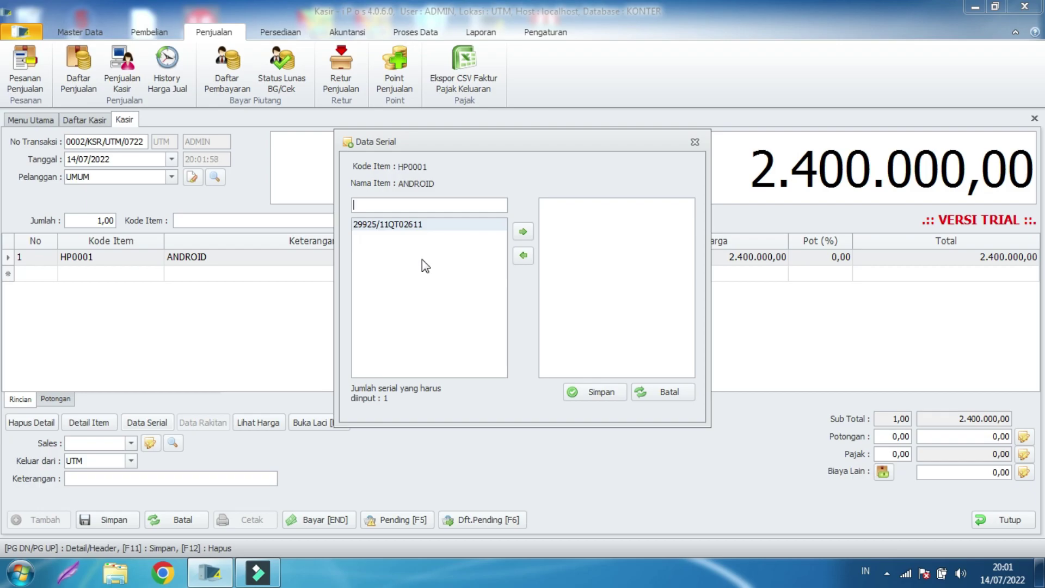
key("Return")
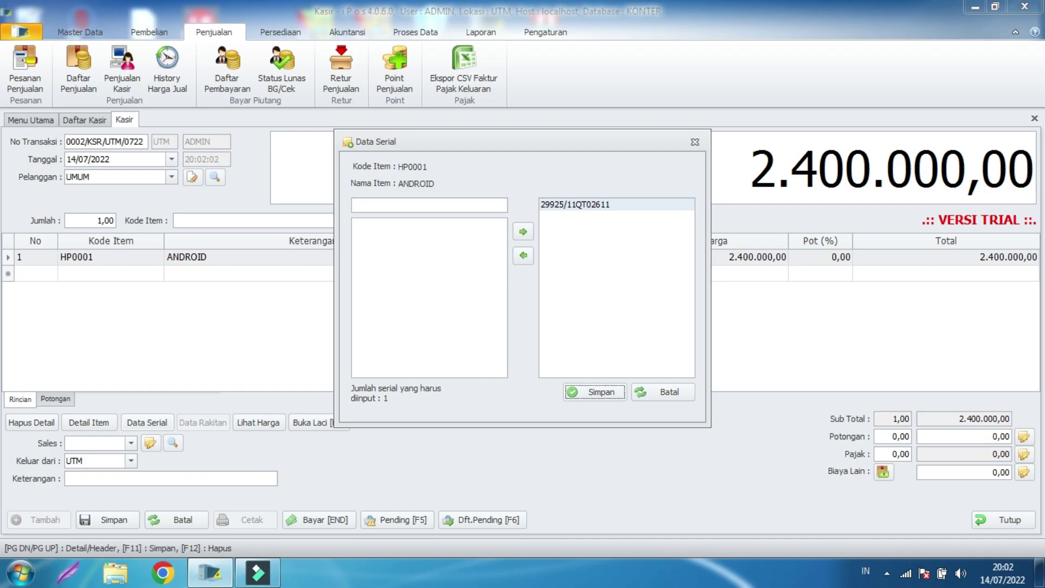
left_click(609, 391)
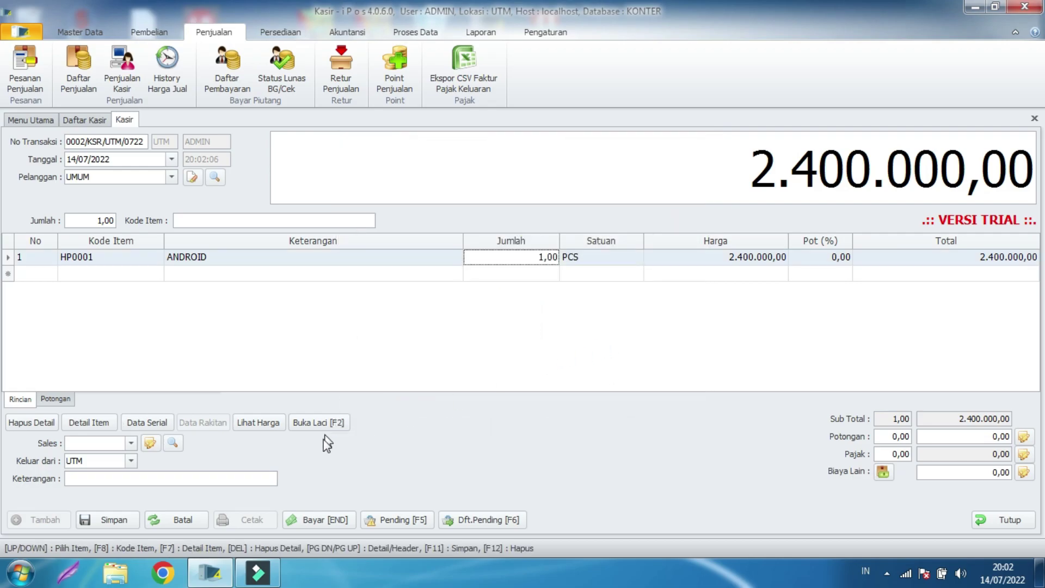
Reopen the payment, clear the cash amount and enter 2.400.000 as debit card payment
left_click(317, 521)
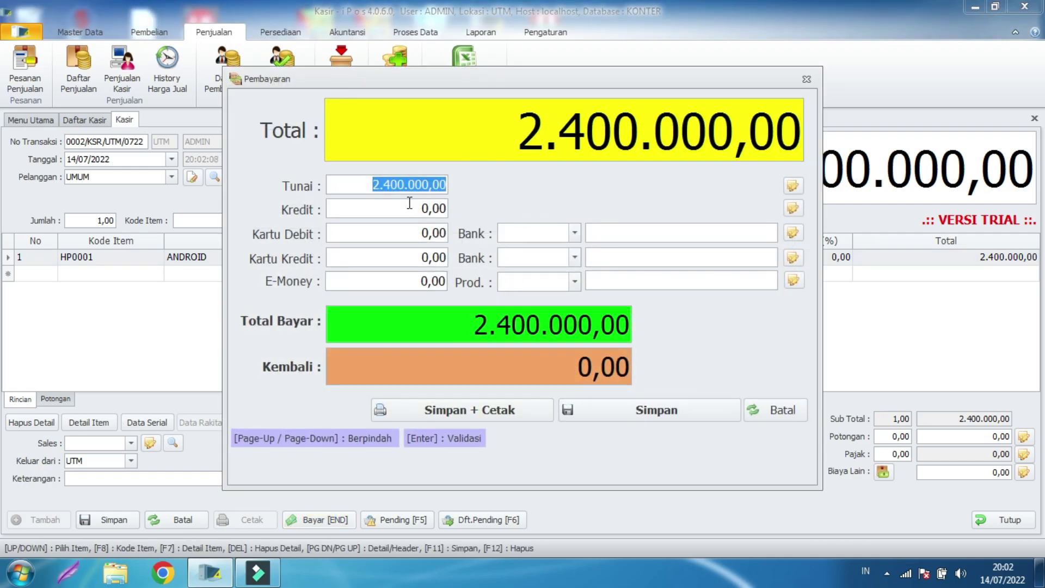
left_click(381, 184)
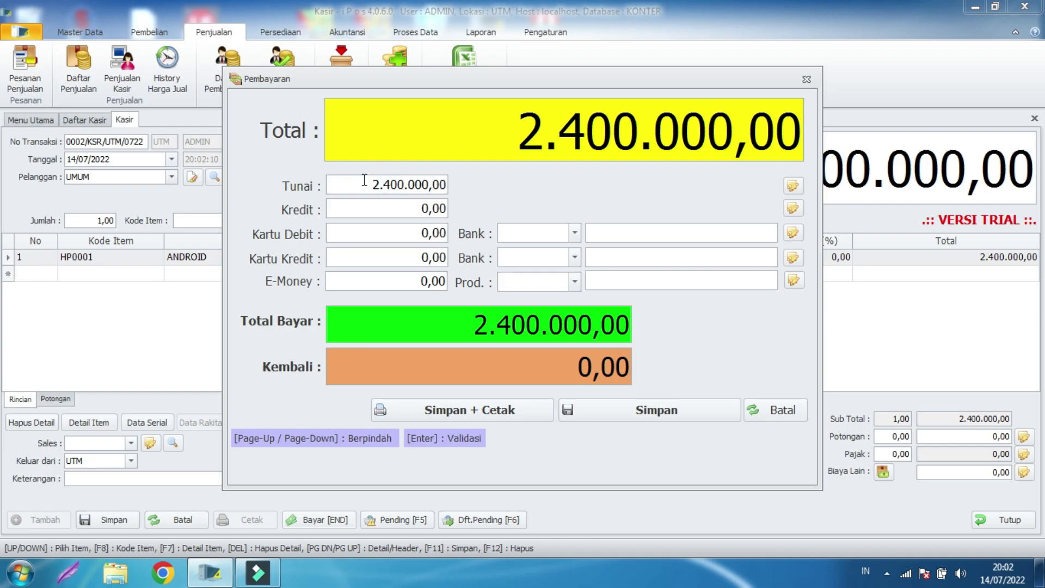
double_click(369, 185)
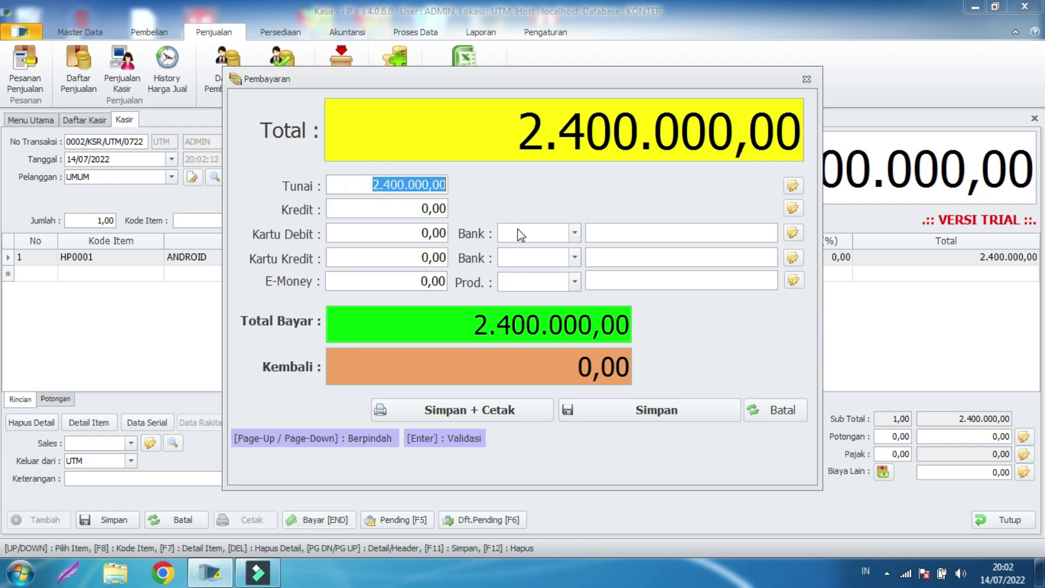
key("BackSpace")
left_click(403, 229)
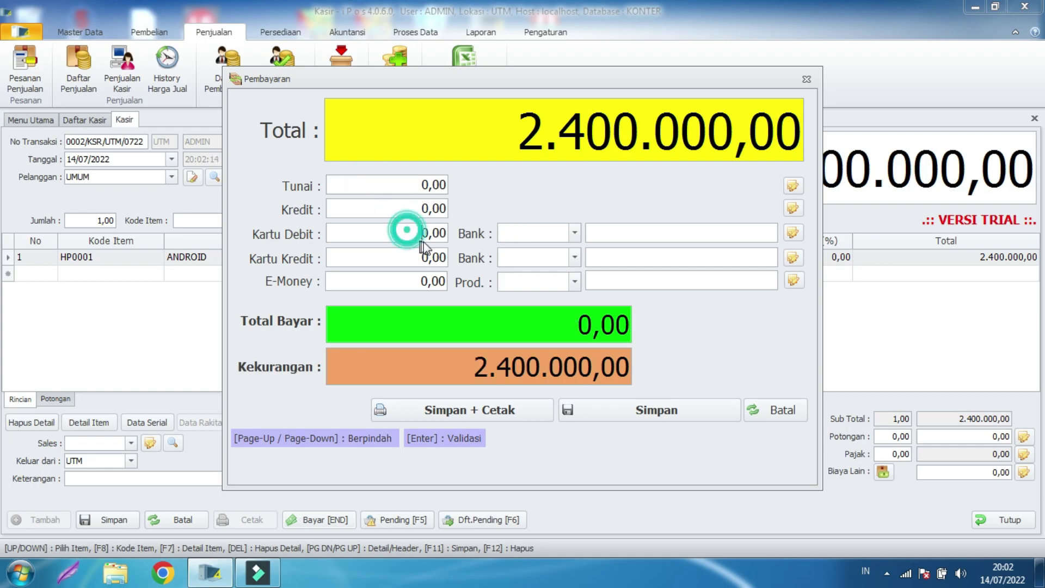
left_click_drag(428, 236, 412, 231)
type("2.400.000")
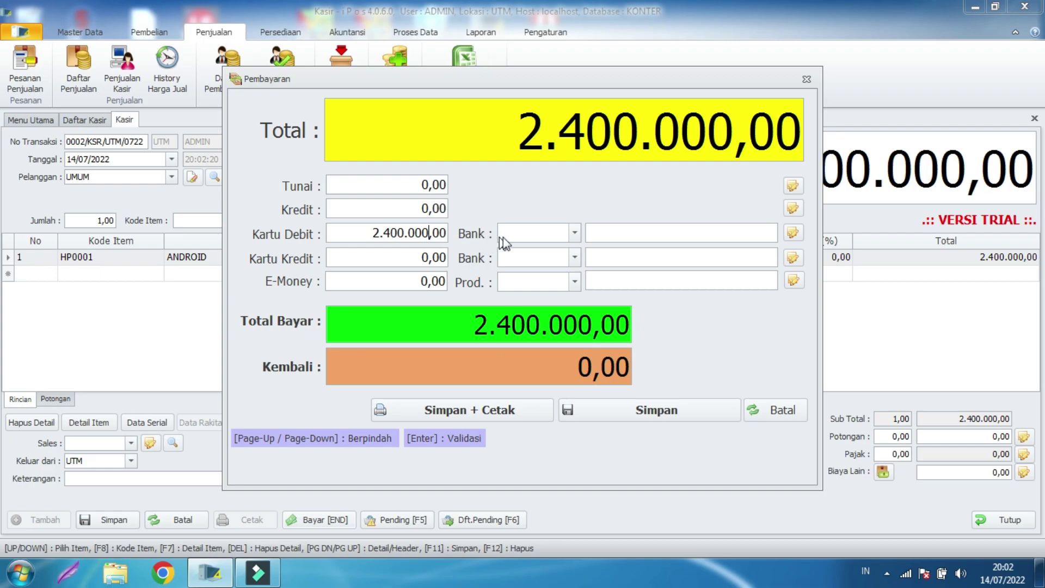
Choose BCA as the debit bank with account 1-1120 BANK BCA, save the payment and start a new transaction
left_click(554, 234)
left_click(517, 261)
left_click(792, 233)
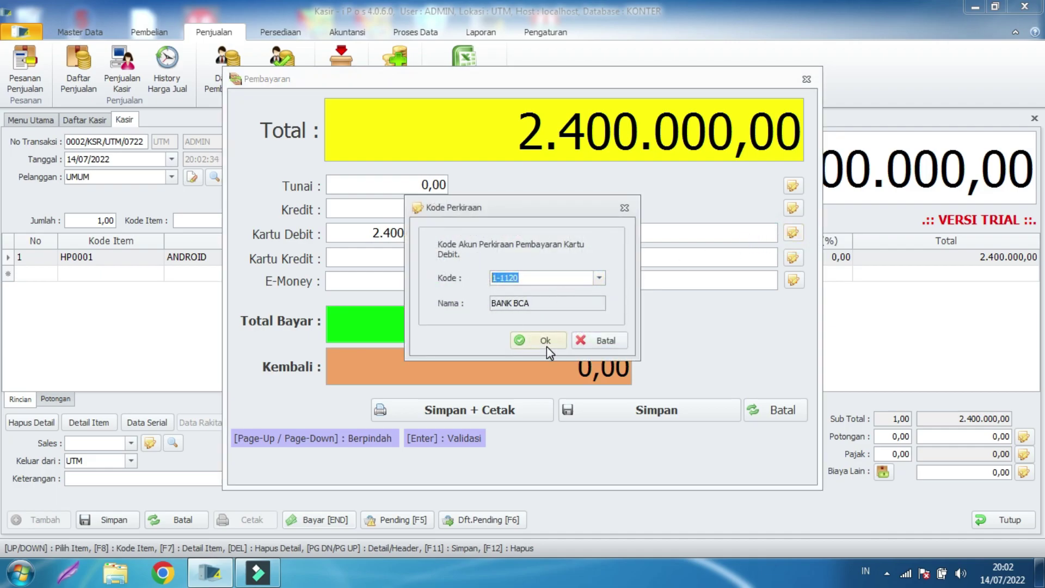
left_click(544, 340)
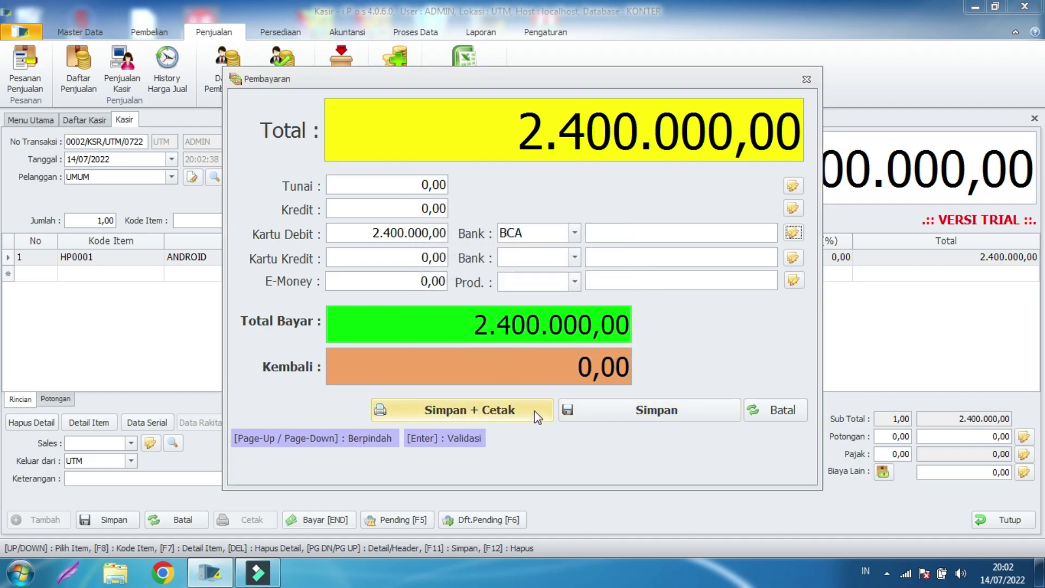
left_click(590, 416)
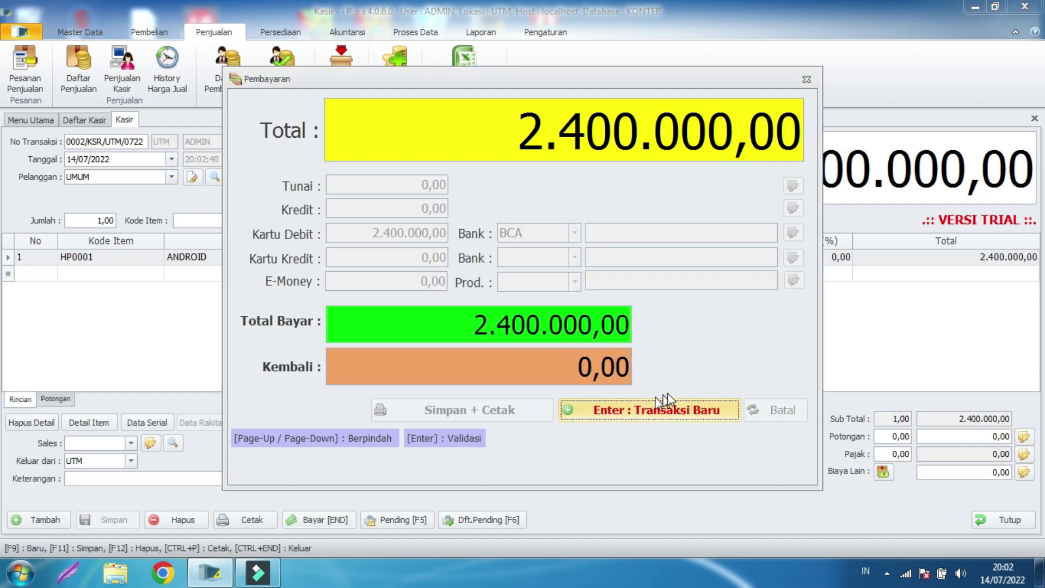
left_click(684, 415)
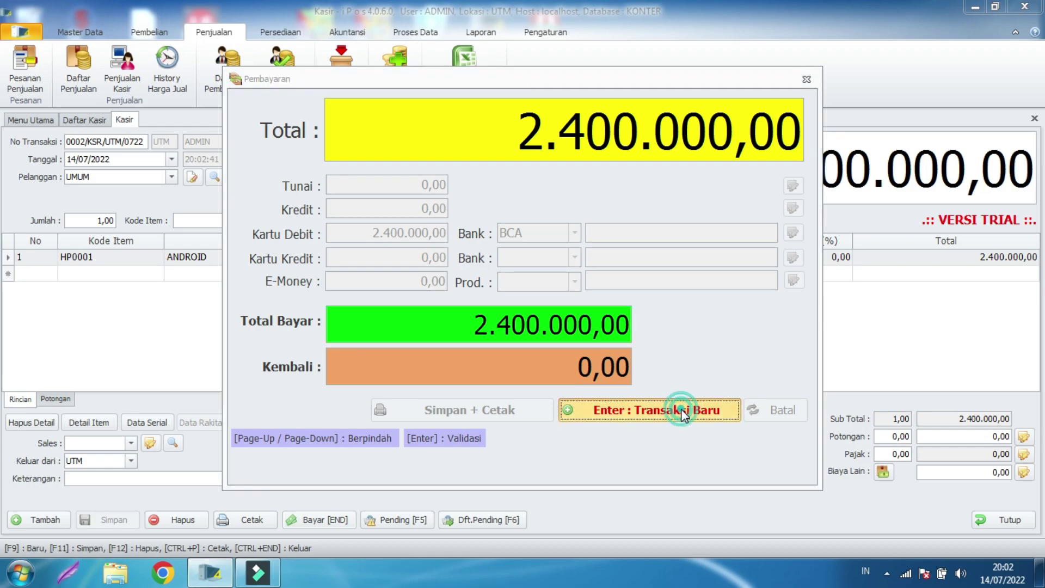
Open the item list and check the remaining ANDROID stock
left_click(92, 38)
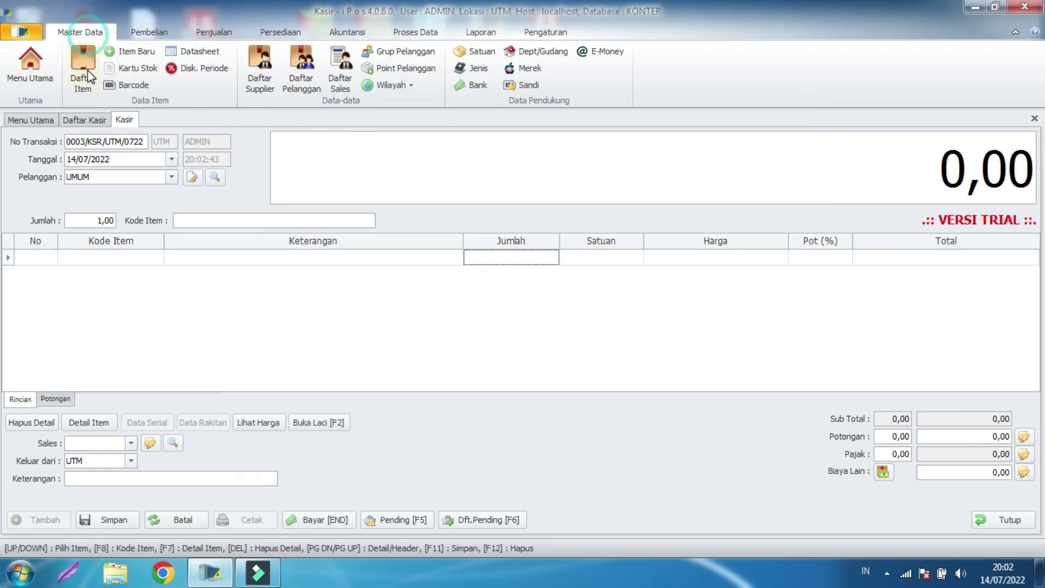
left_click(86, 70)
left_click(303, 258)
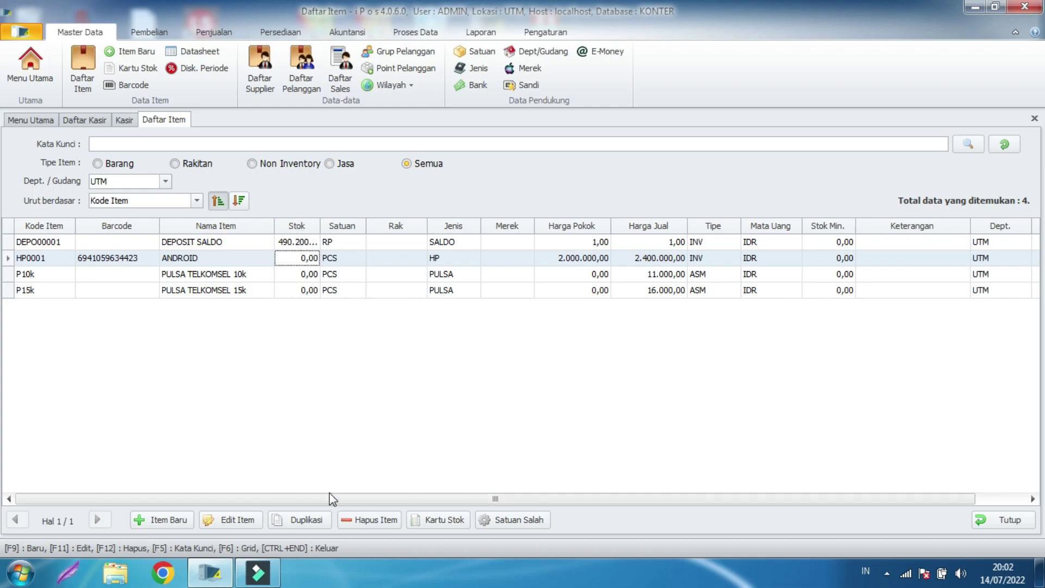
Preview the cashier report for 14/07/2022 and user ADMIN, check its total, cash and debit amounts, and close it
left_click(99, 120)
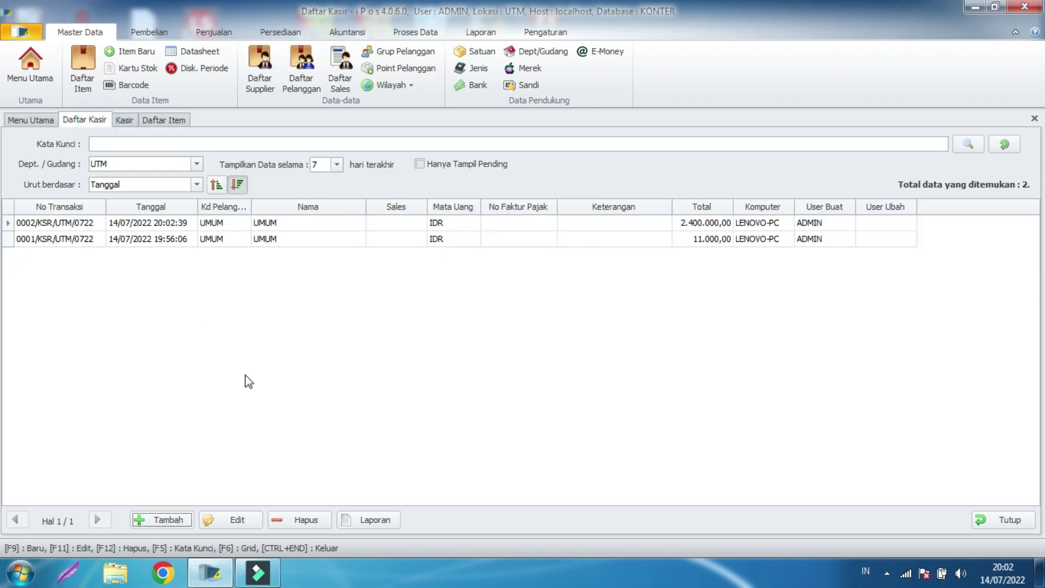
left_click(363, 518)
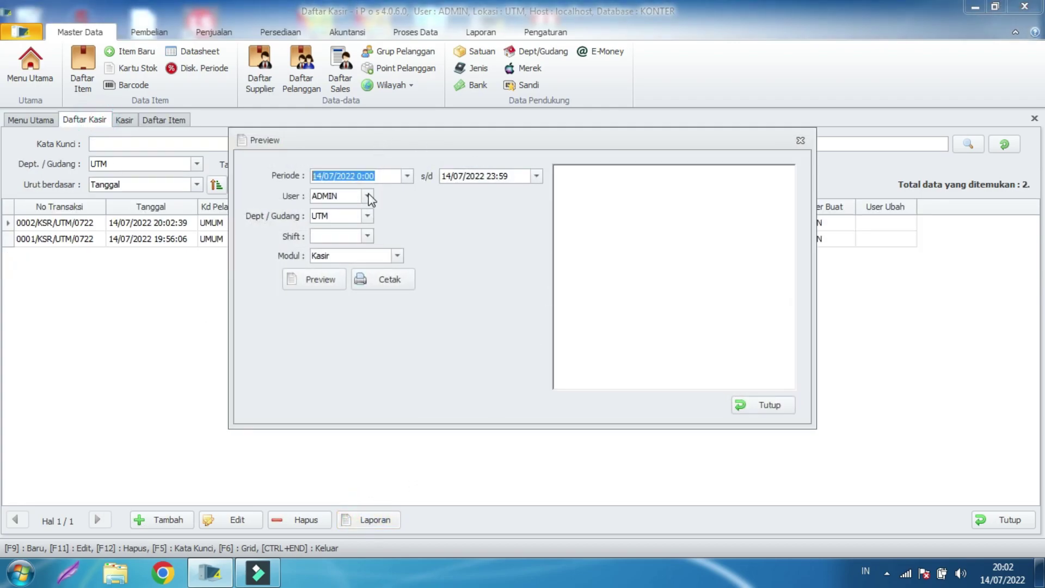
left_click(331, 281)
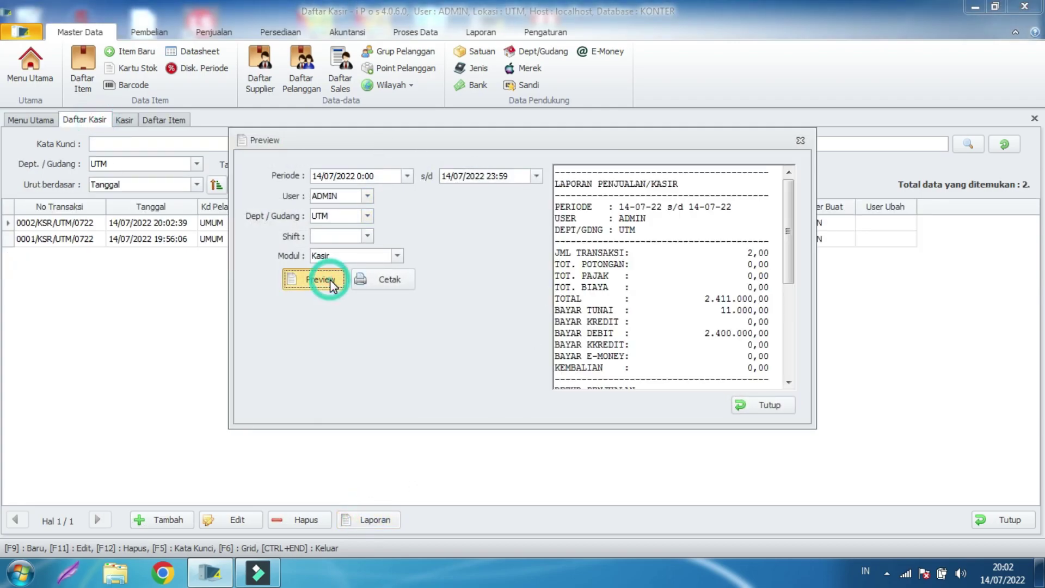
left_click(702, 298)
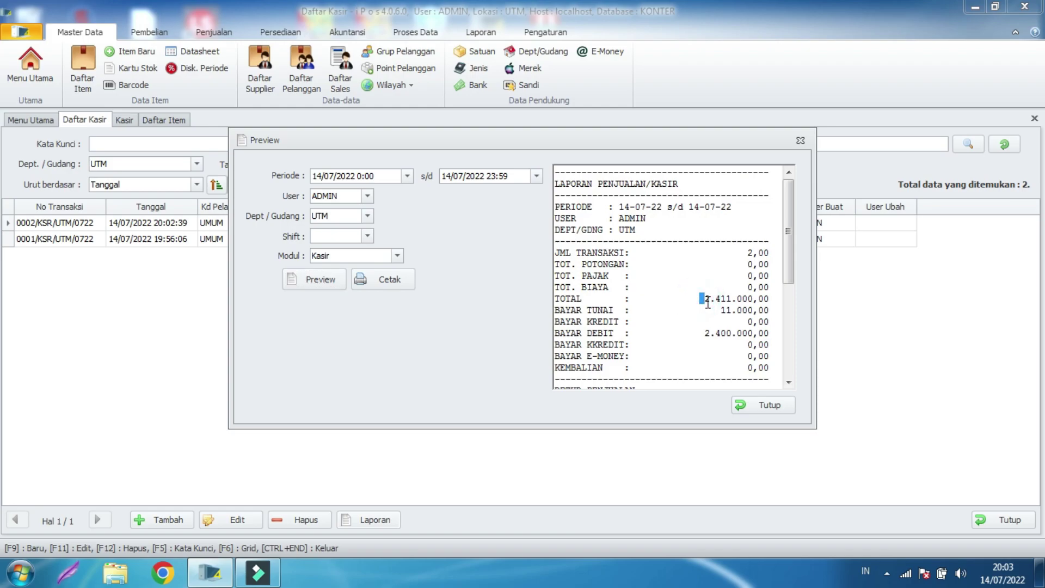
left_click_drag(701, 298, 774, 310)
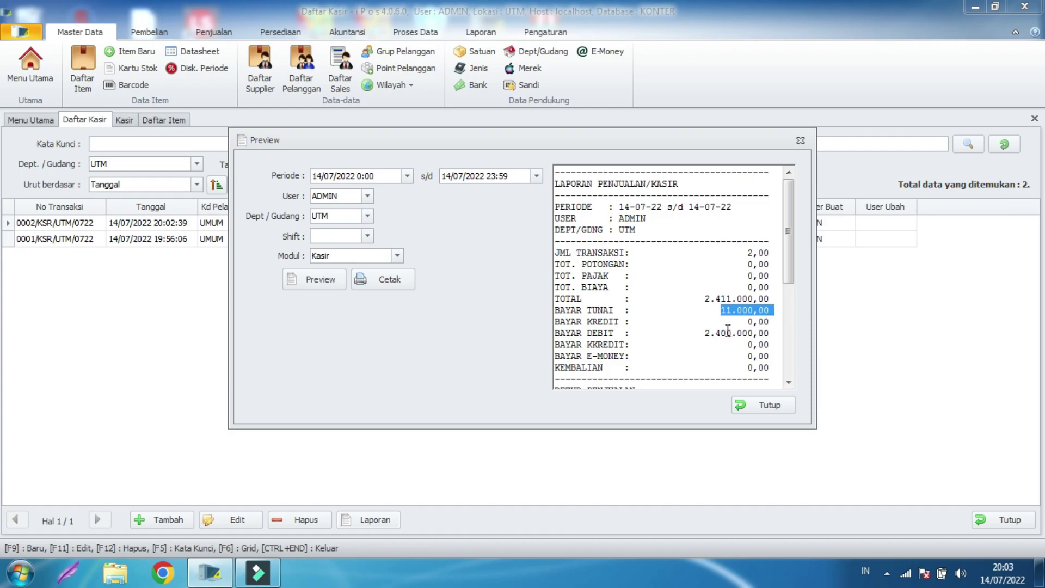
left_click_drag(705, 332, 571, 329)
left_click(778, 334)
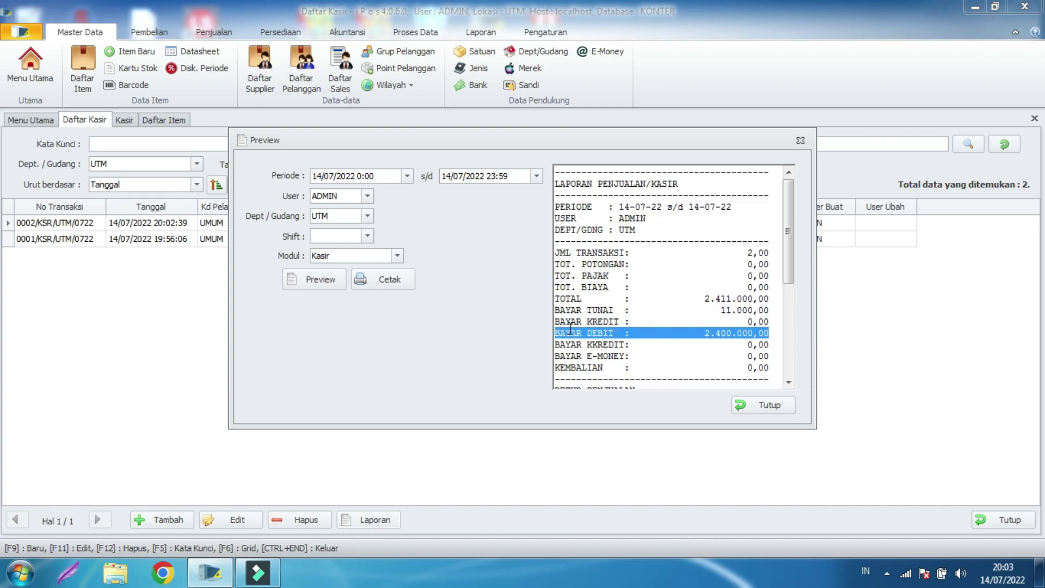
left_click_drag(792, 280, 788, 214)
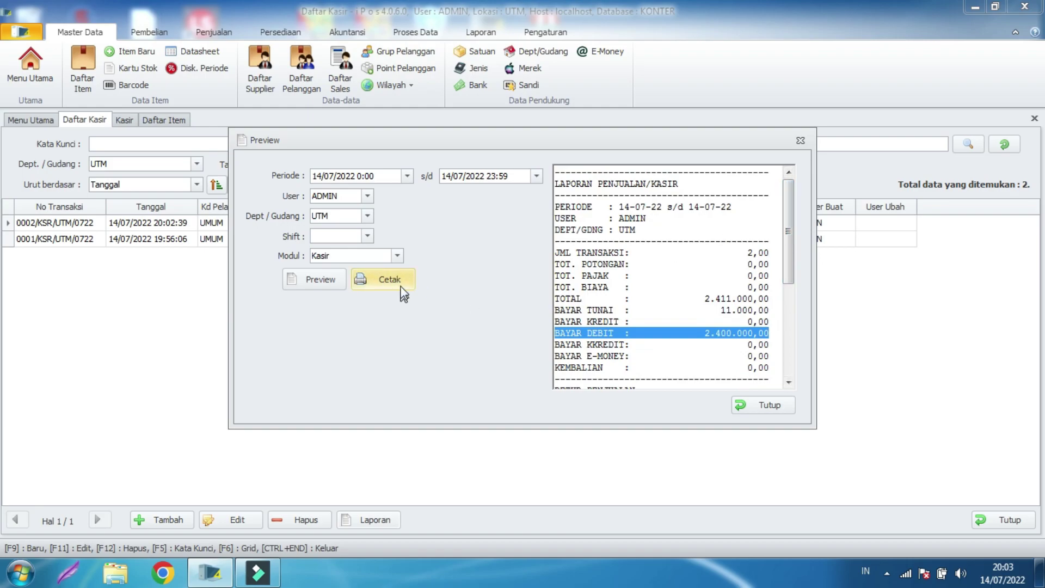
left_click(753, 409)
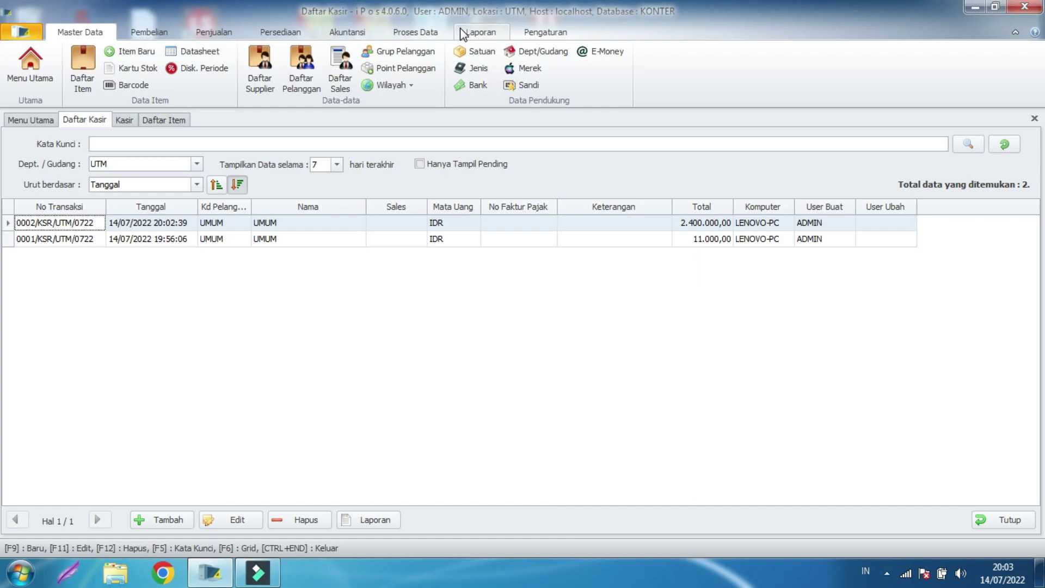
Close the cashier list, the item list and the empty sale without saving to return to the main menu
left_click(989, 526)
left_click(989, 525)
left_click(989, 525)
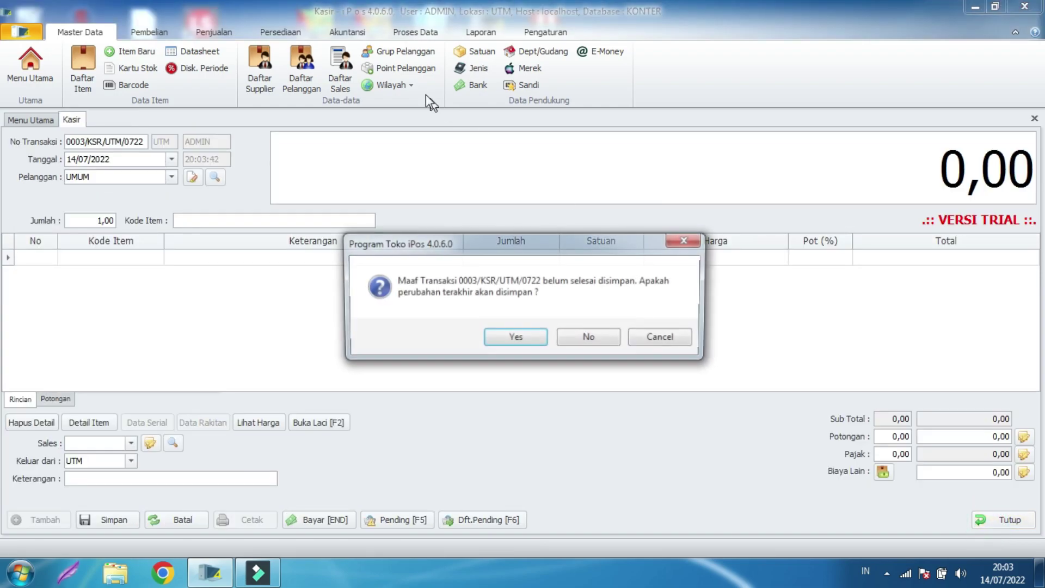
left_click(587, 339)
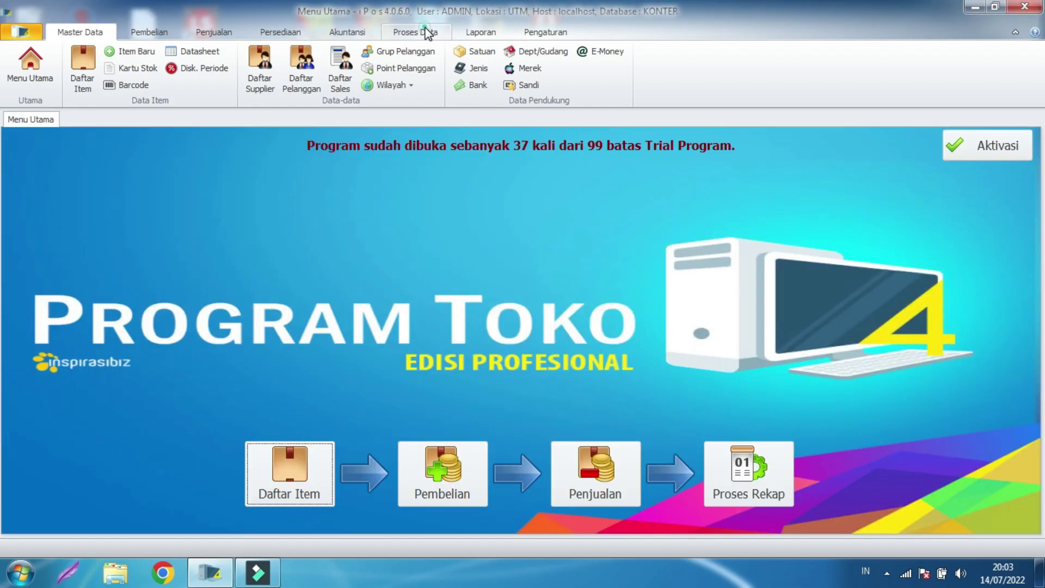
Run the monthly process for Juli 2022 with stock repair (Perbaikan Stok) enabled, and close the process window
left_click(425, 31)
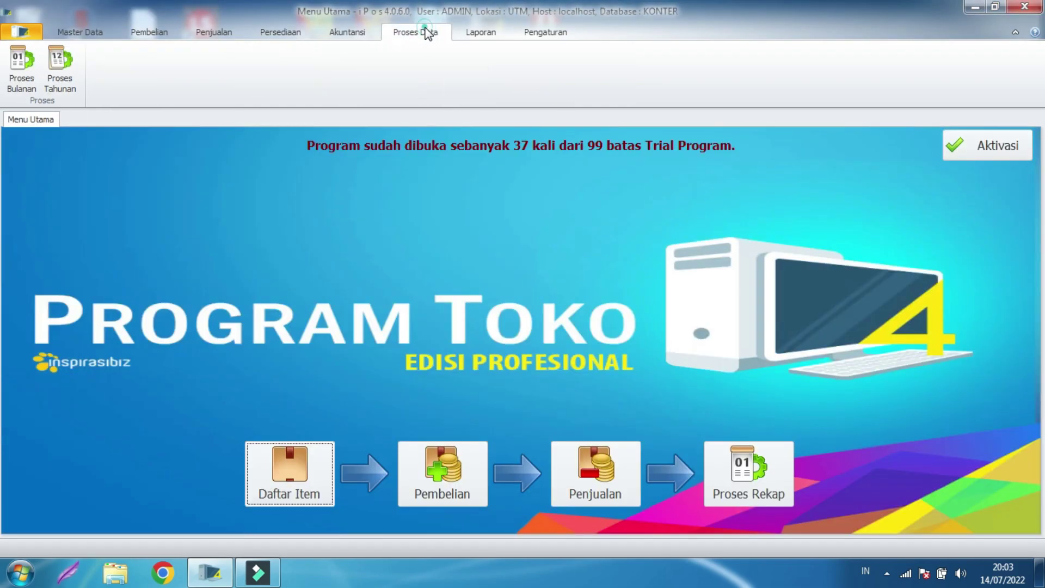
left_click(22, 62)
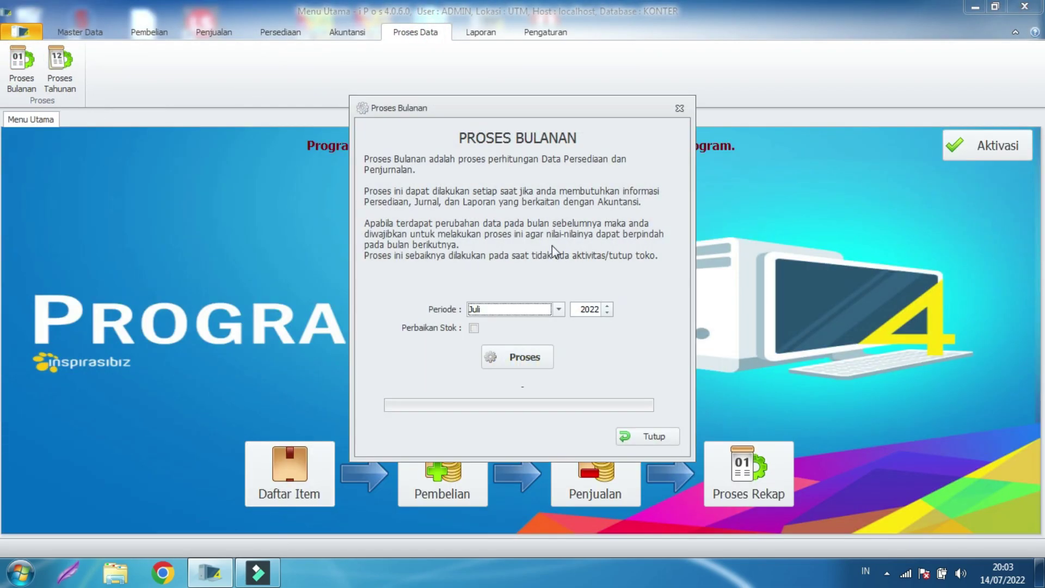
left_click(474, 328)
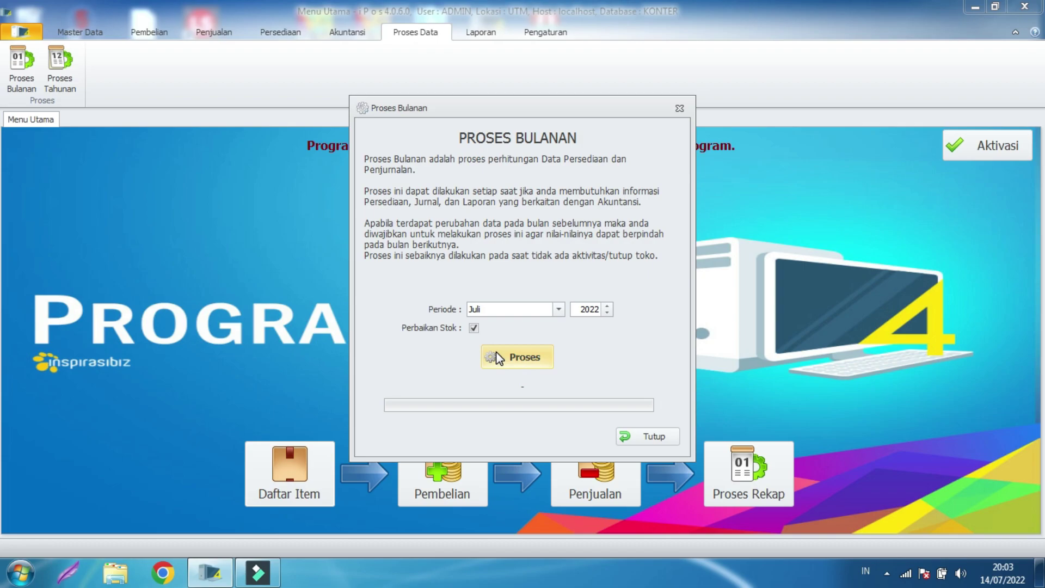
left_click(496, 357)
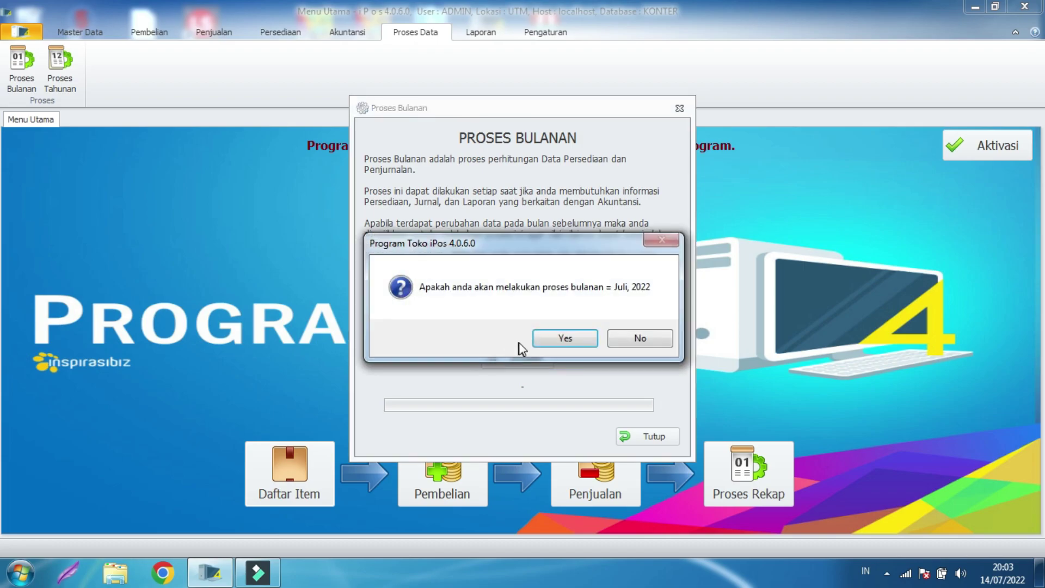
left_click(569, 340)
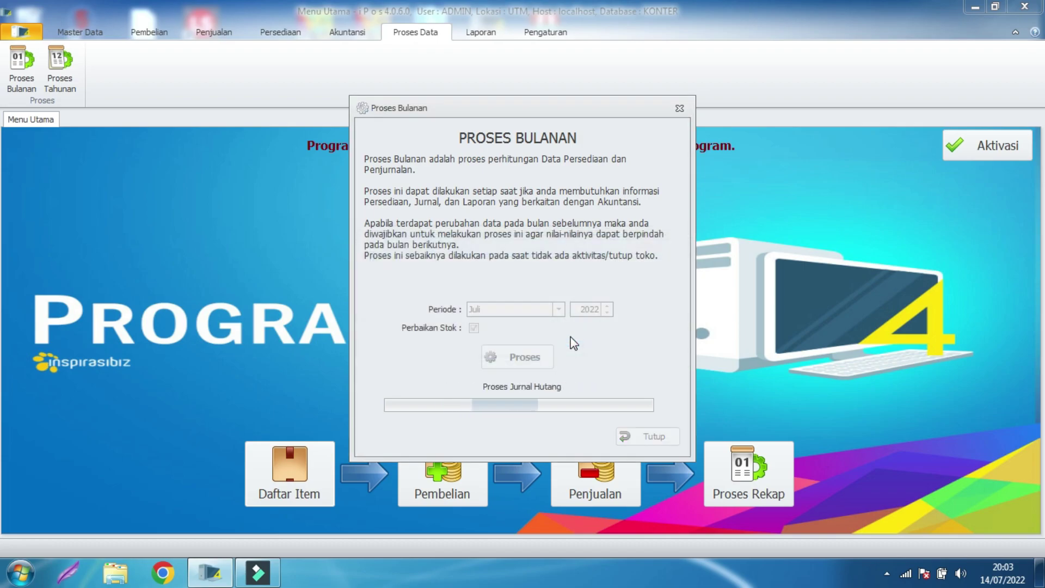
left_click(580, 344)
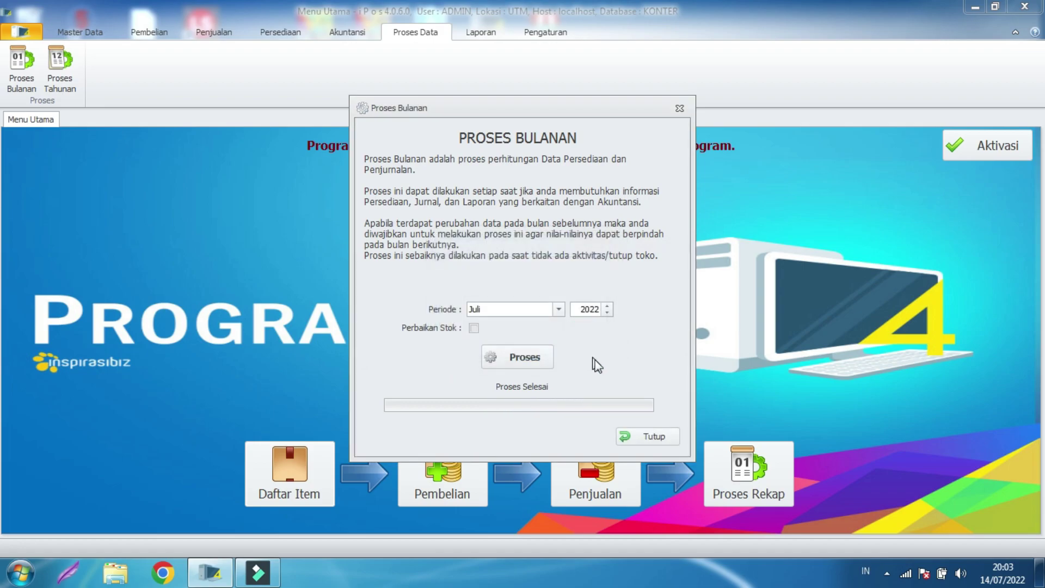
left_click(663, 437)
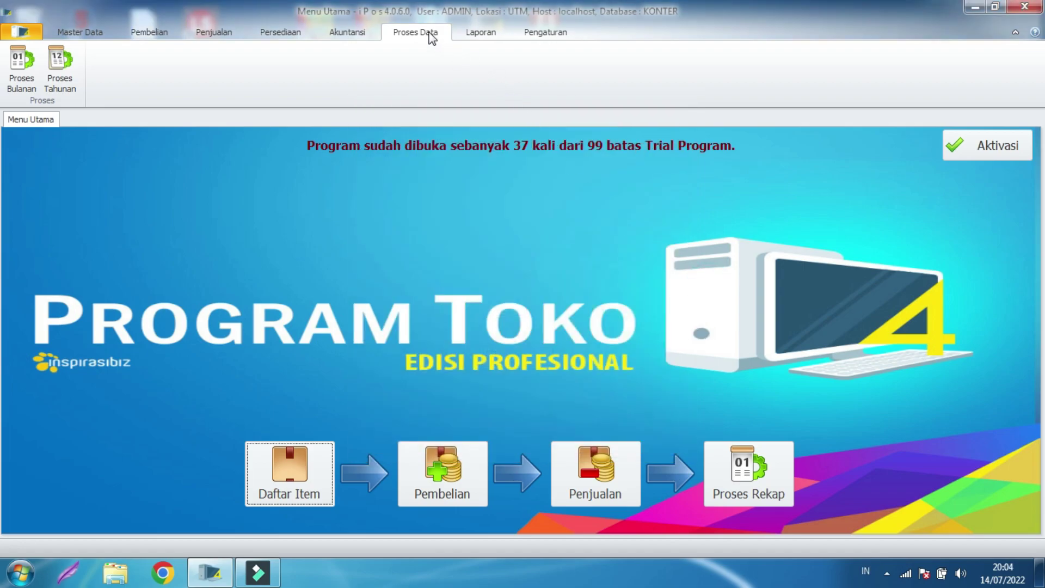
Open the sales profit report for 01/07/2022 to 31/07/2022 at warehouse UTM and request its preview
left_click(476, 38)
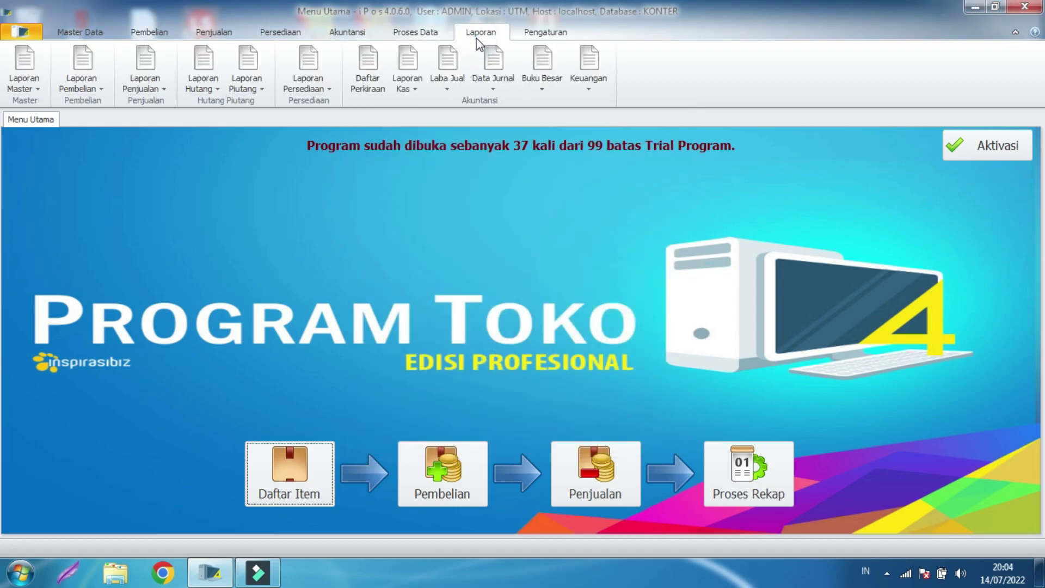
left_click(439, 69)
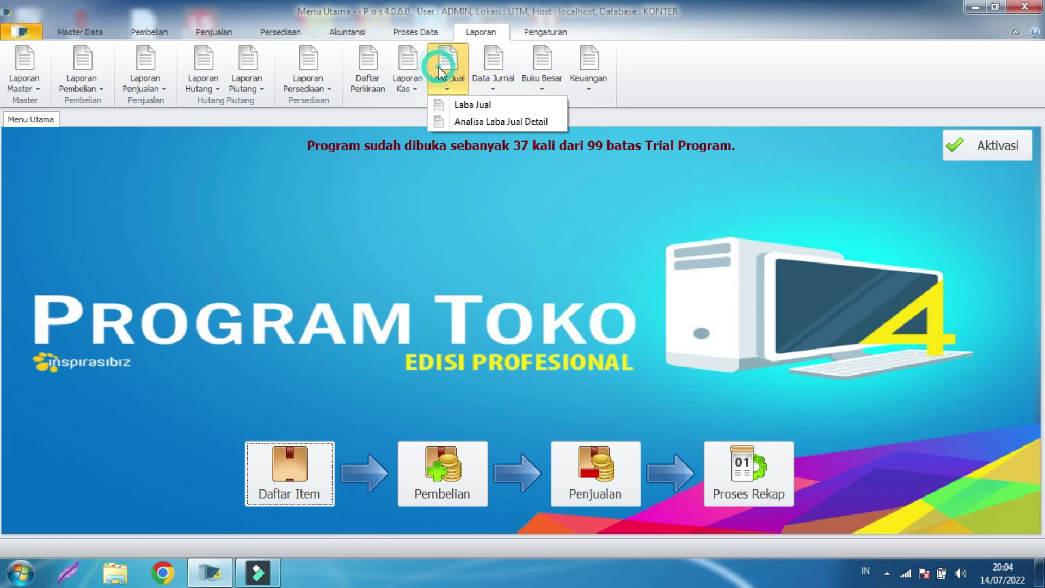
left_click(458, 105)
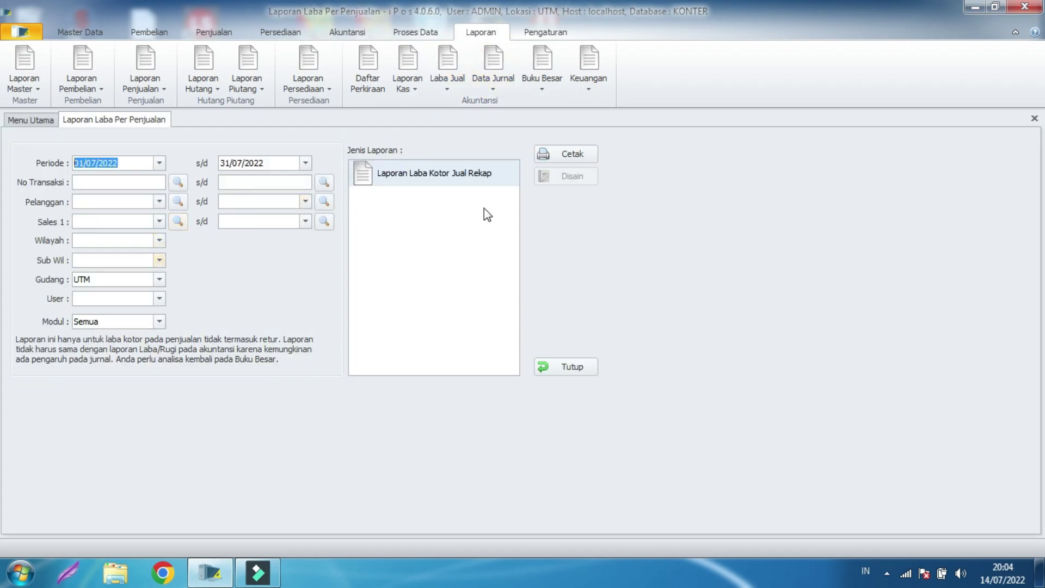
left_click(573, 153)
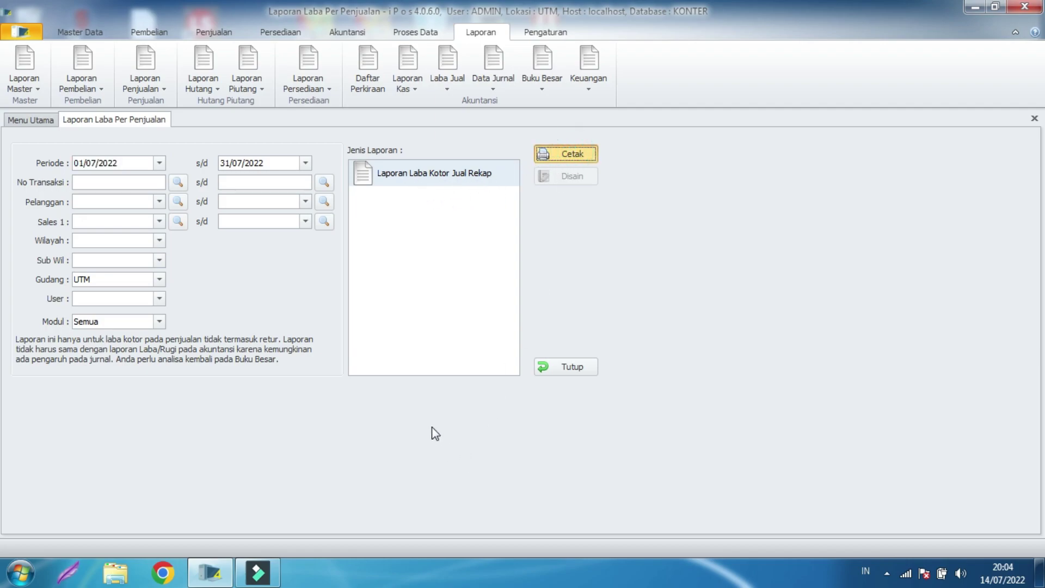
Try to bring the hidden sales profit preview window to the front, and close that preview
left_click(558, 146)
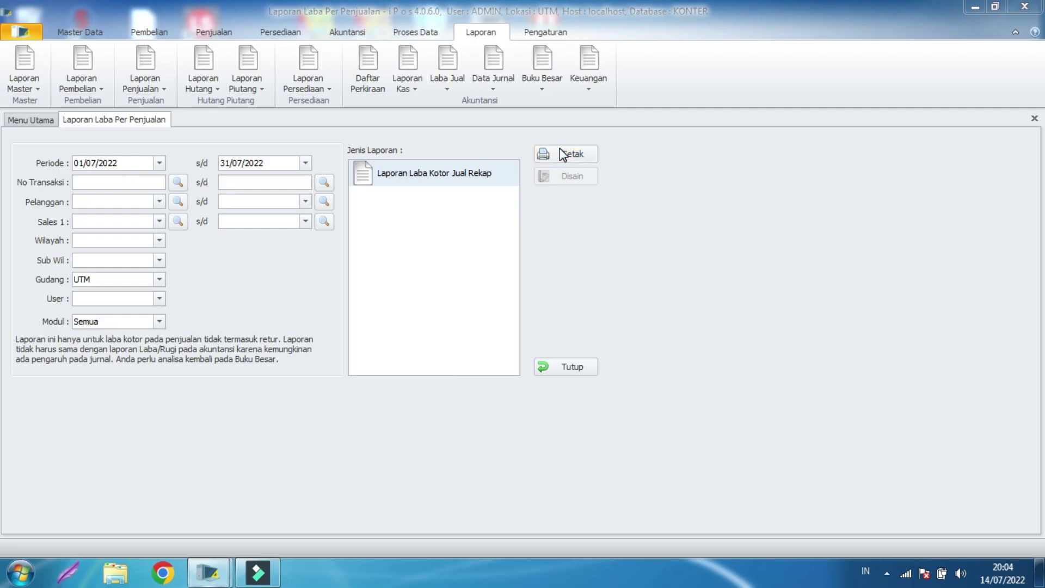
mouse_move(212, 575)
left_click(273, 485)
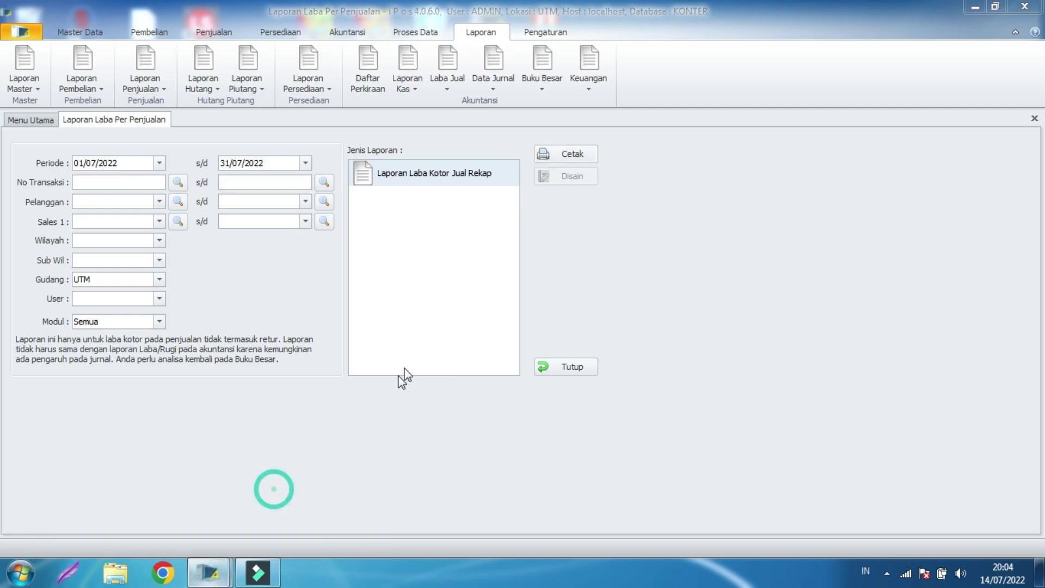
left_click(257, 515)
left_click(254, 504)
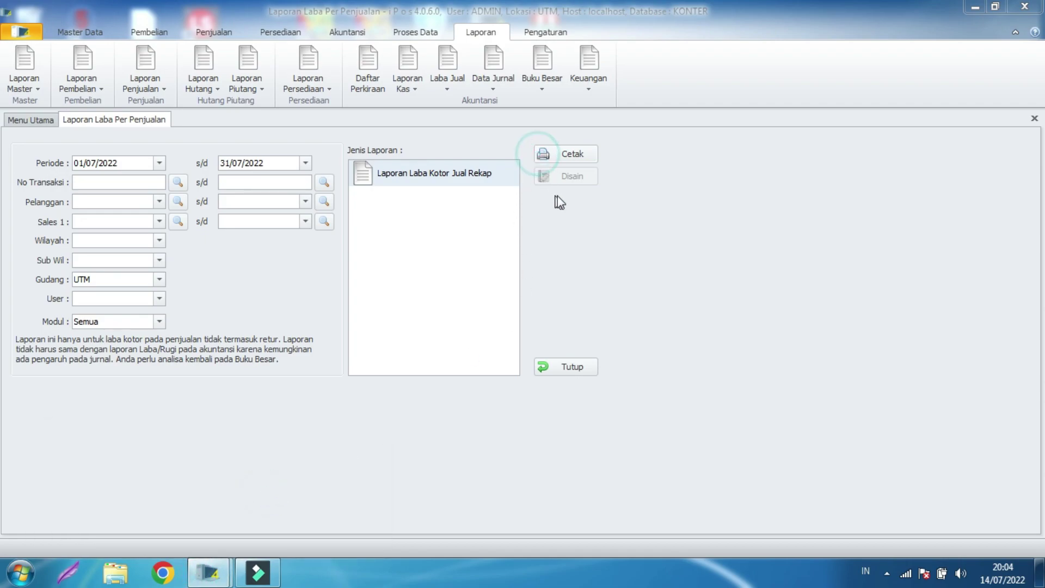
mouse_move(210, 571)
left_click(278, 493)
left_click(364, 445)
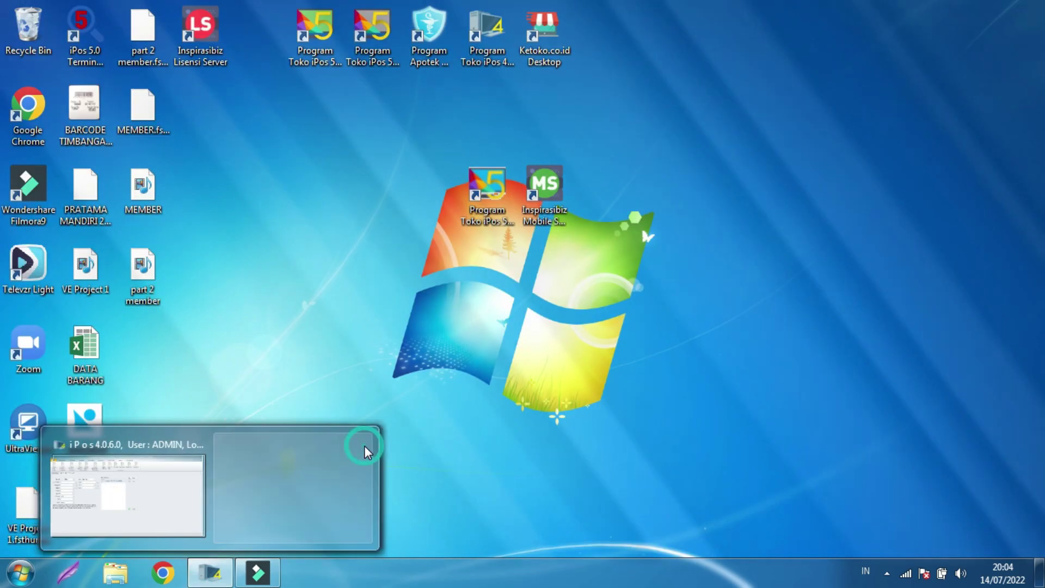
Preview the Laporan Laba Kotor Jual Rekap, examine the cost and profit of each sale, and close it
left_click(567, 156)
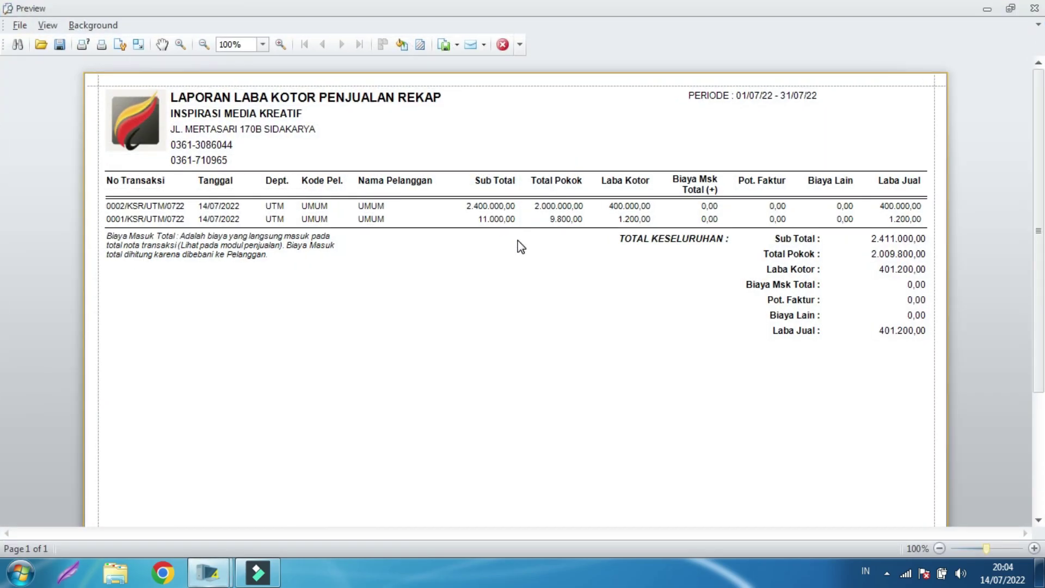
left_click(486, 202)
left_click(1034, 8)
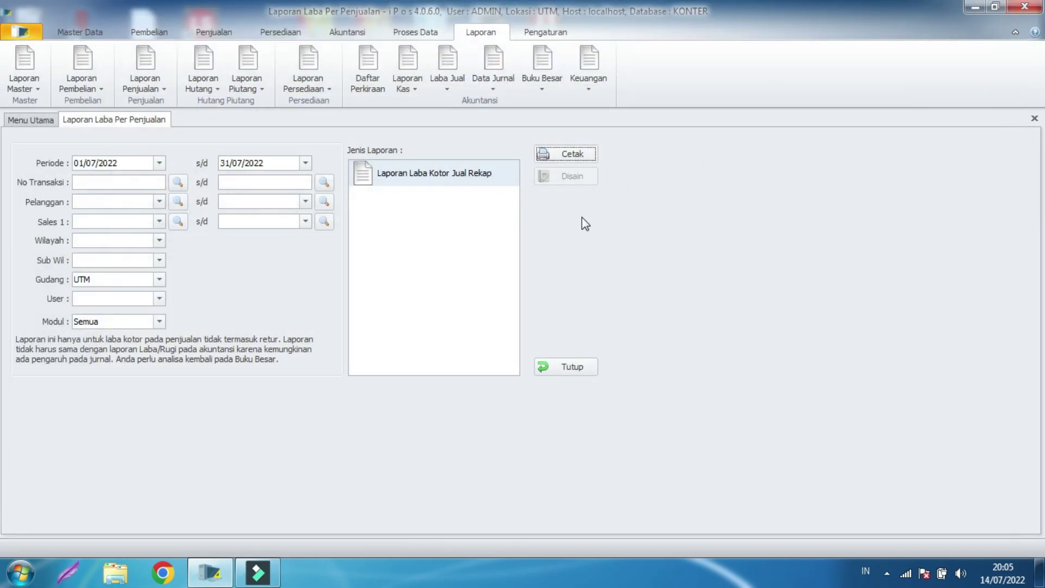
Preview the Laba Rugi report for Juli 2022, examine the income, cost of goods and profit, and close it
left_click(578, 67)
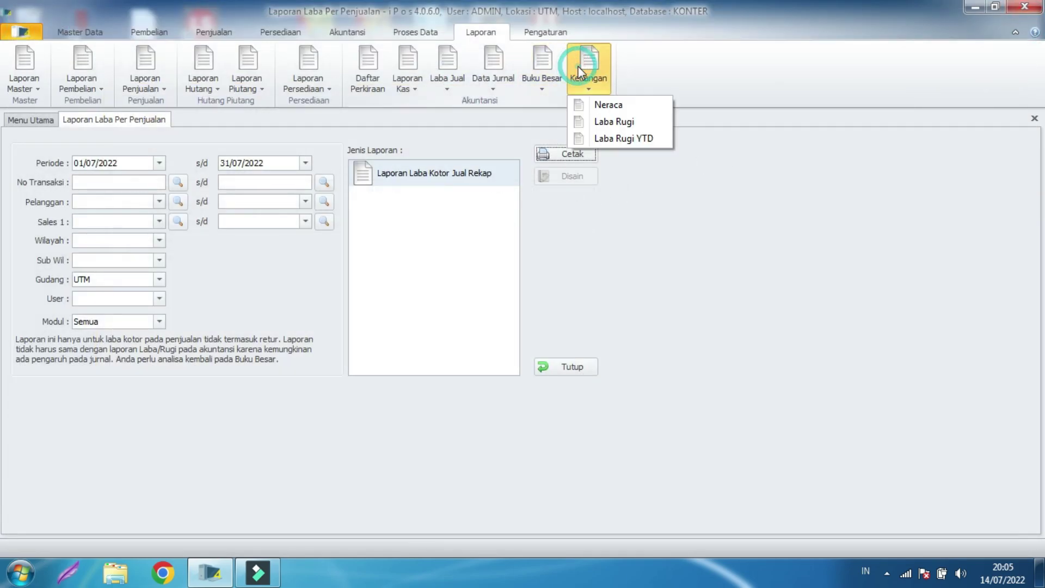
left_click(604, 123)
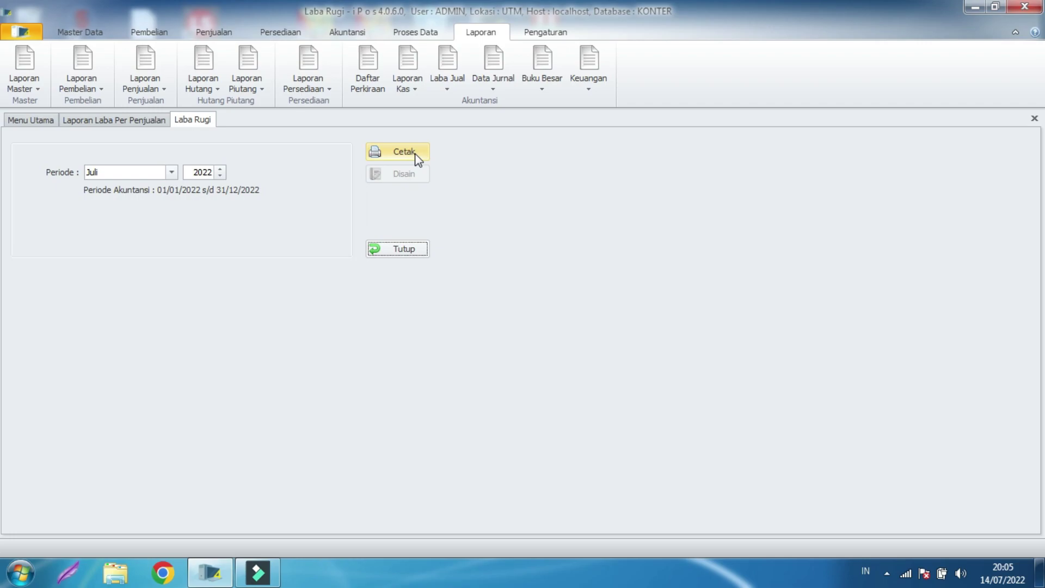
left_click(399, 153)
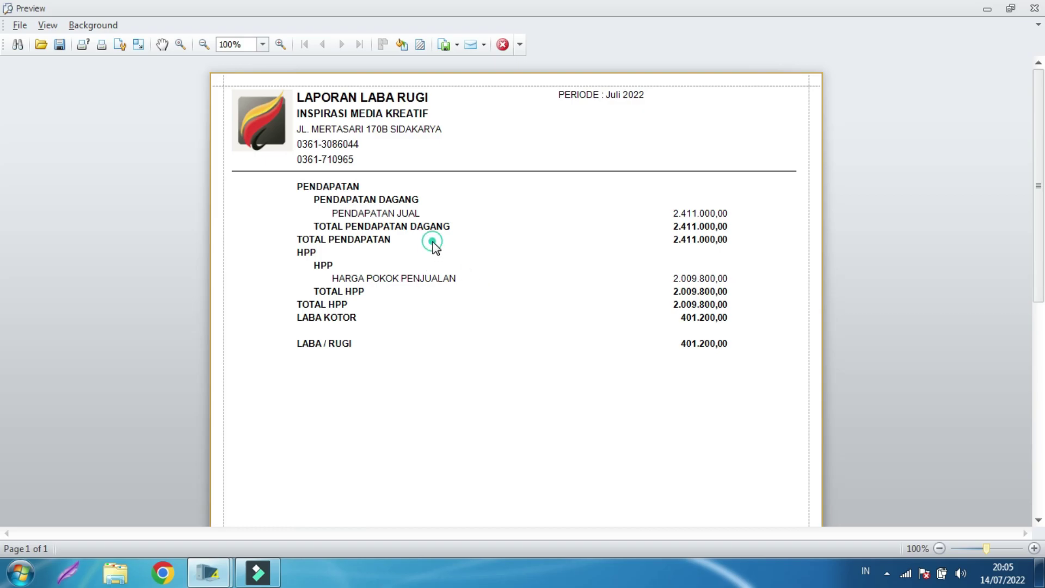
left_click(1034, 8)
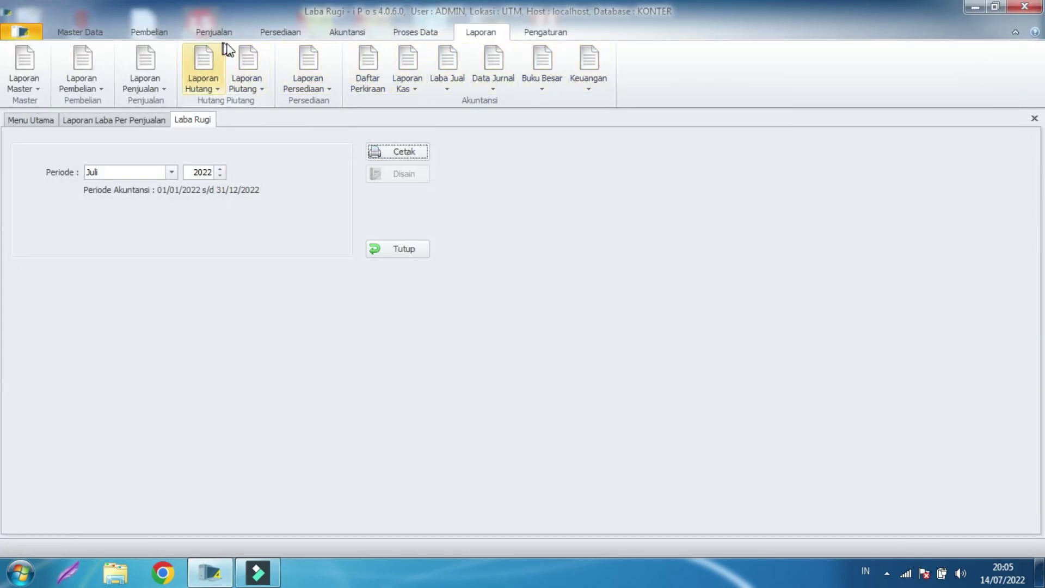
Start a new cash-out (Kas Keluar) transaction with KAS KECIL as the source account
left_click(345, 28)
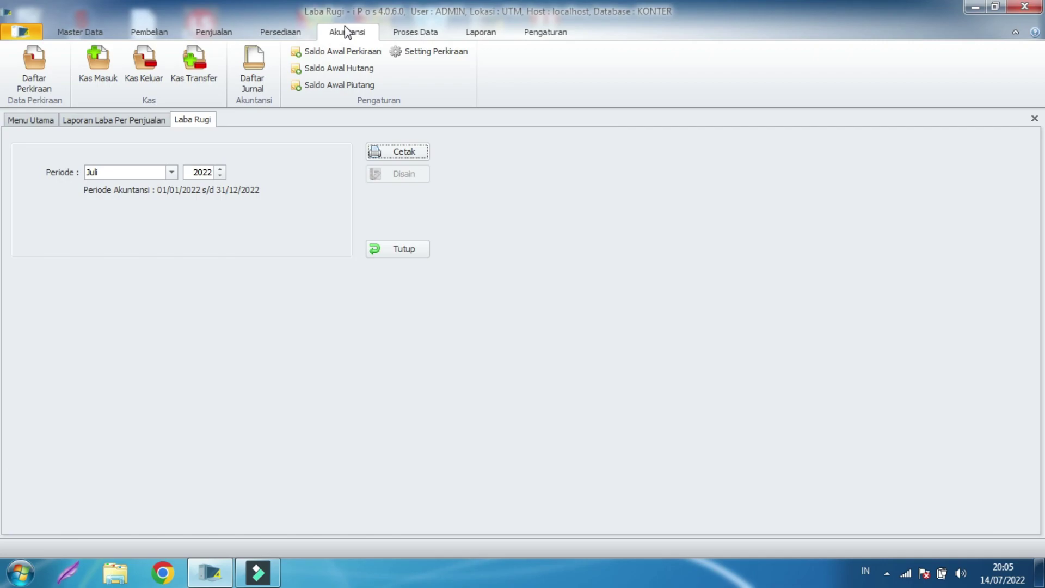
left_click(143, 61)
left_click(184, 519)
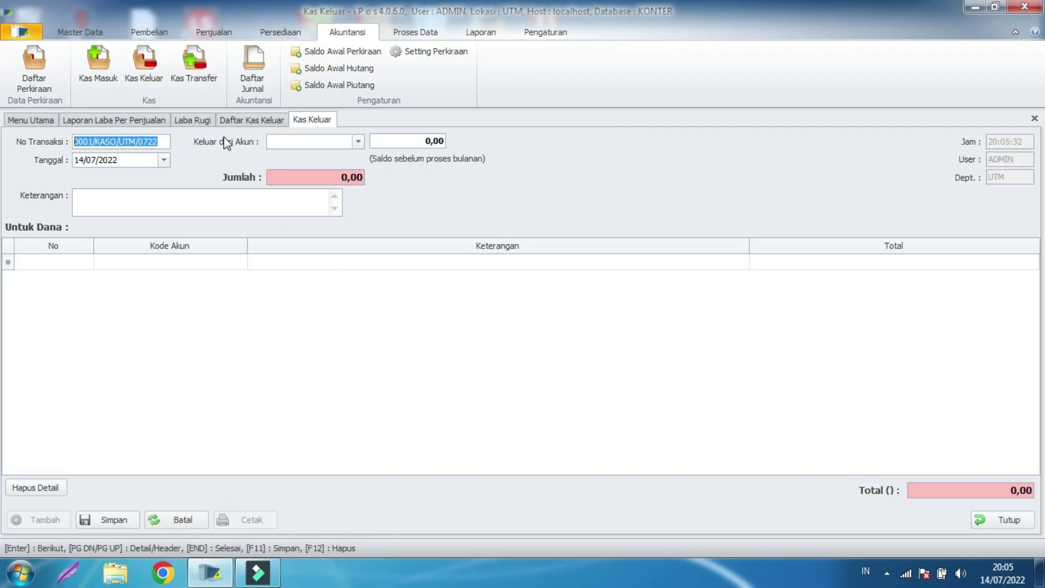
left_click(354, 141)
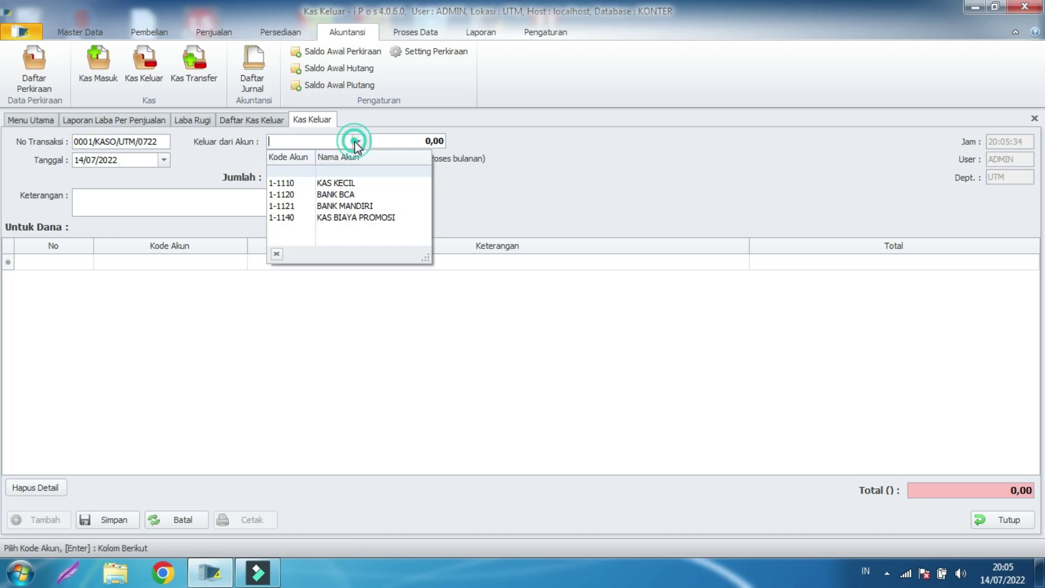
left_click(362, 182)
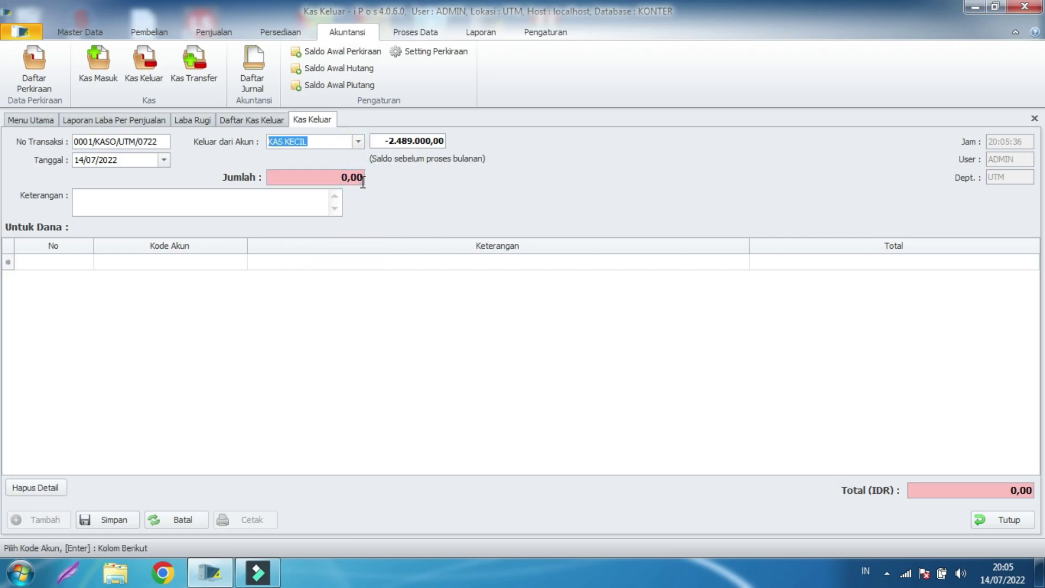
Switch the cash-out source account to BANK BCA and back to KAS KECIL to compare their balances
left_click(358, 141)
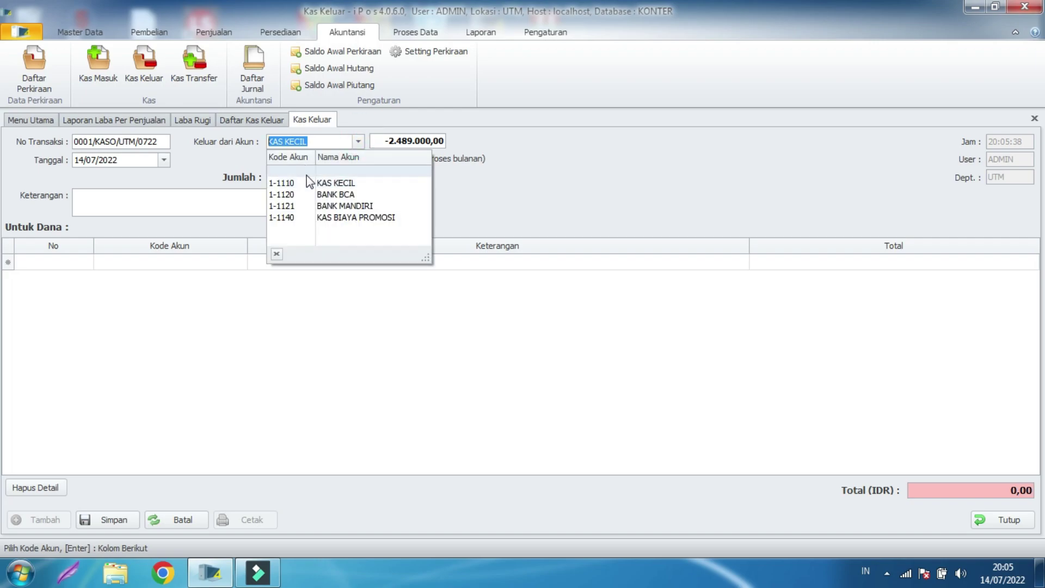
left_click(321, 196)
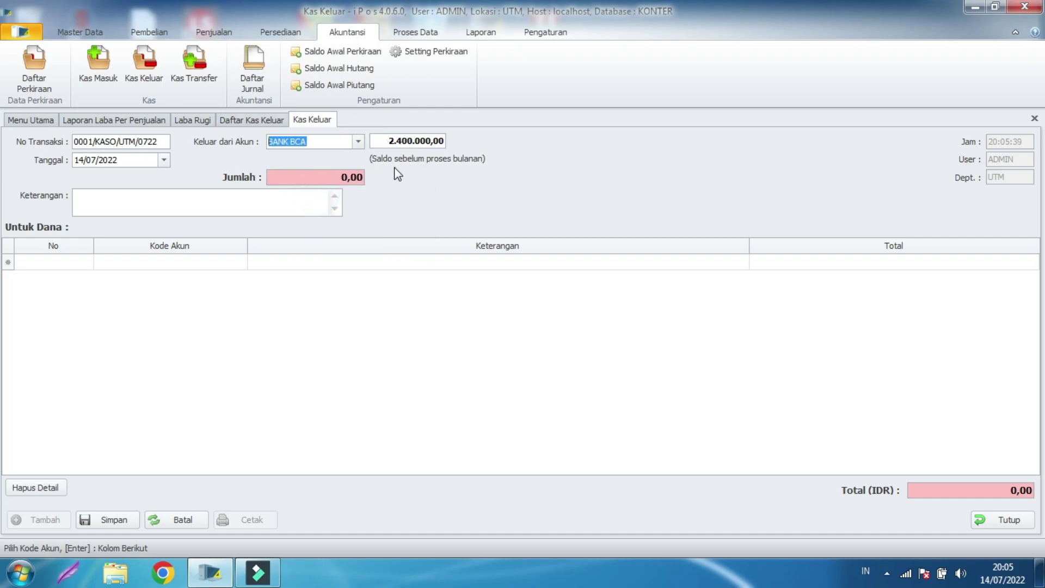
left_click(346, 182)
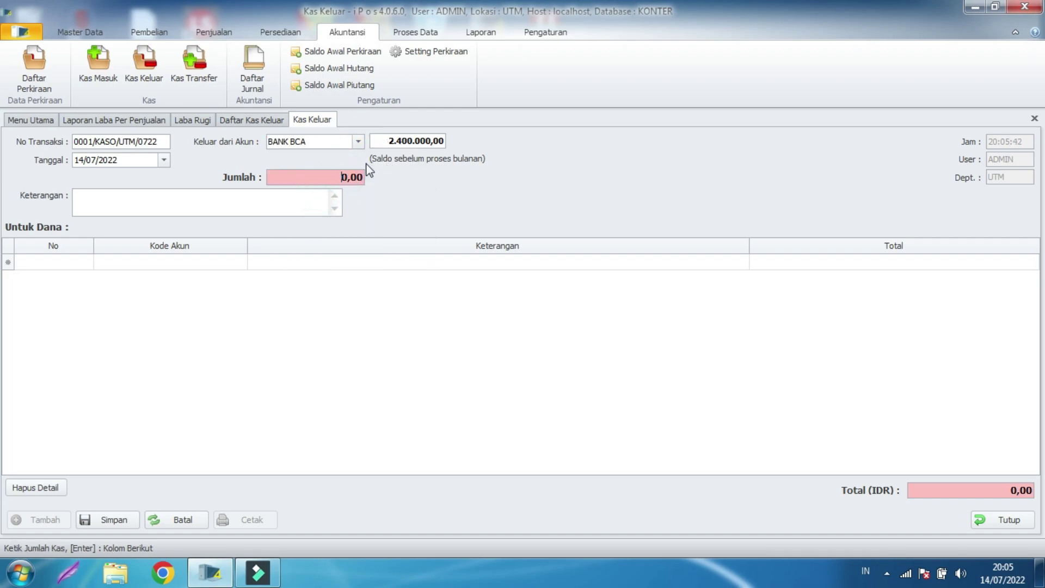
left_click(357, 141)
left_click(347, 180)
left_click_drag(384, 141, 445, 161)
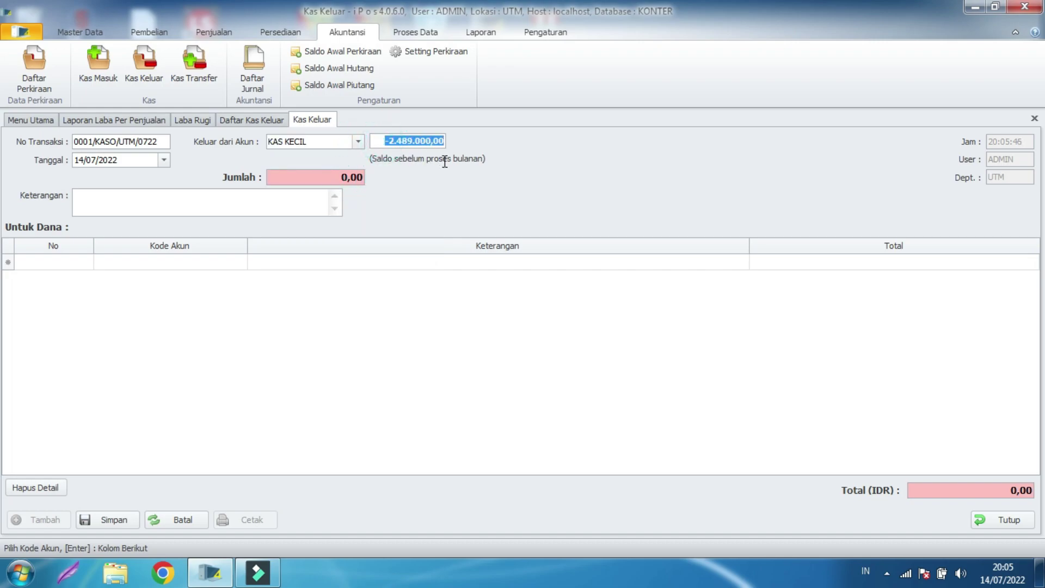
Open the opening account balances (Saldo Awal Perkiraan) and set the 1-1110 KAS KECIL amount to 4.000.000
left_click(350, 53)
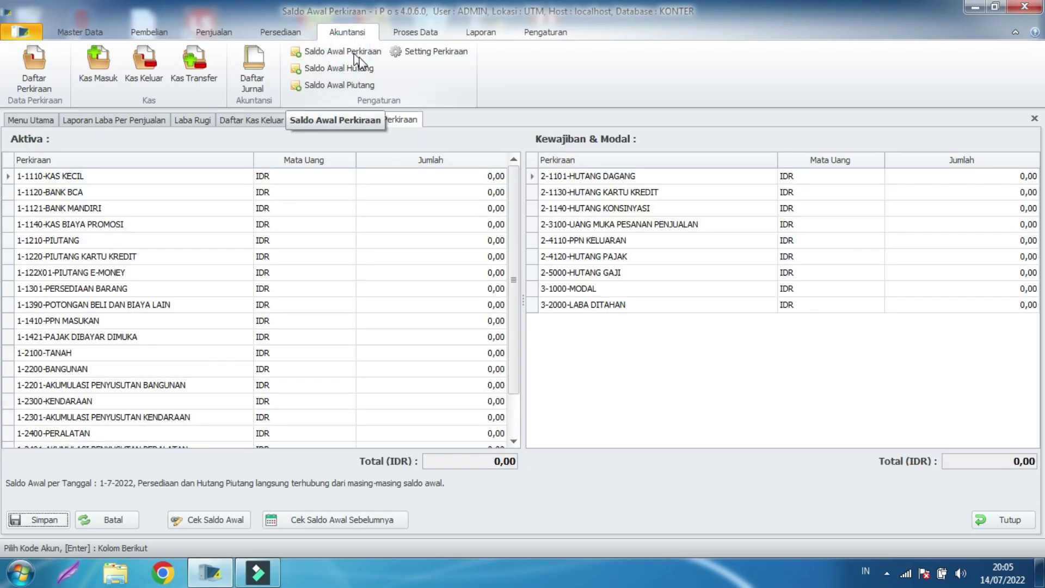
left_click(456, 179)
left_click(488, 176)
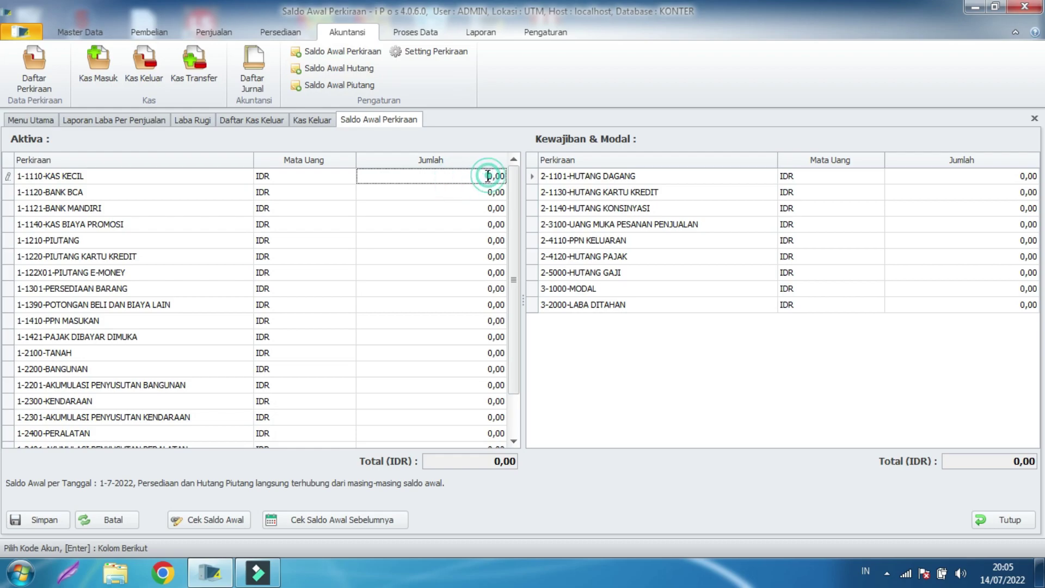
left_click_drag(485, 174, 495, 181)
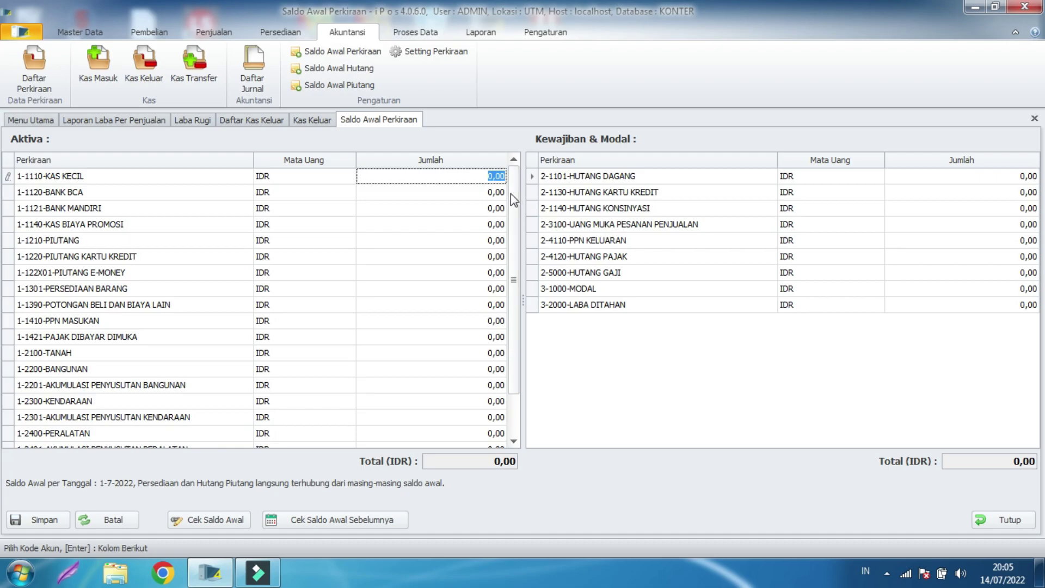
mouse_move(511, 197)
left_mouse_down()
mouse_move(518, 260)
mouse_move(511, 185)
left_mouse_up()
left_click(481, 174)
left_click_drag(480, 173, 498, 175)
left_click(488, 177)
left_click_drag(485, 173, 510, 182)
type("400.00")
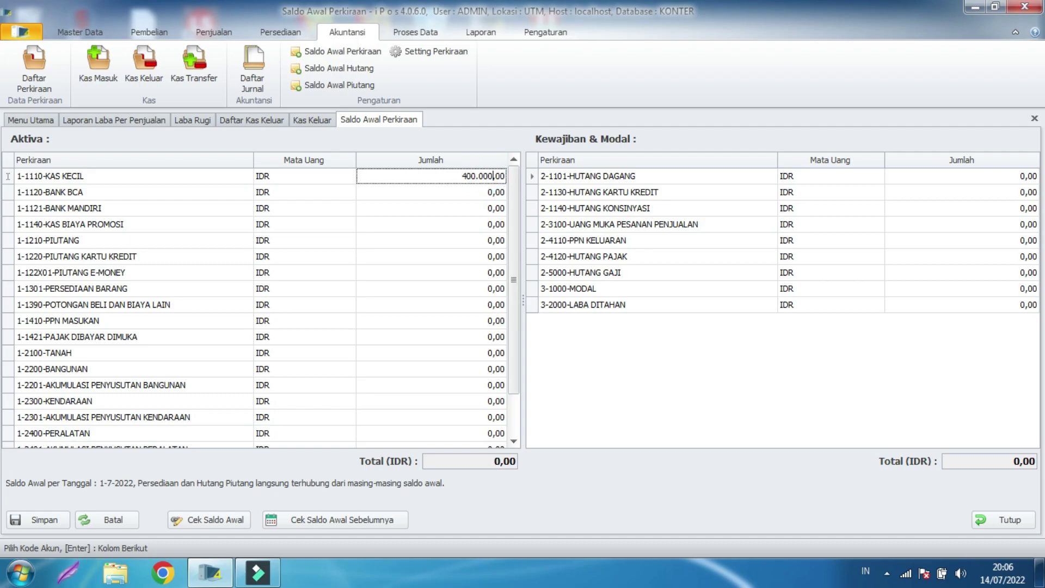
left_click(454, 191)
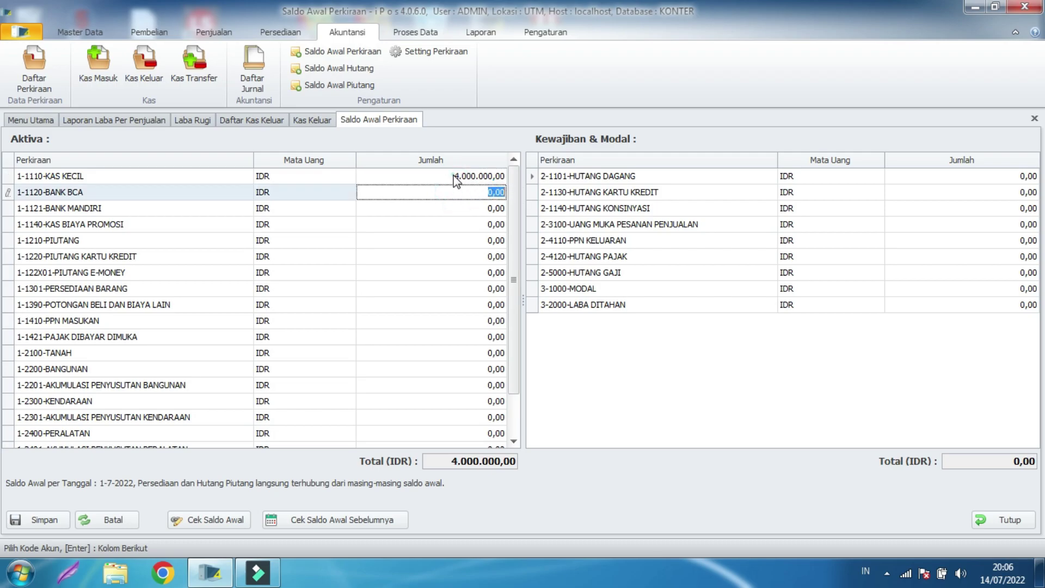
Set the 1-1110 KAS KECIL amount in the opening account balances to 0
left_click(456, 175)
type("0")
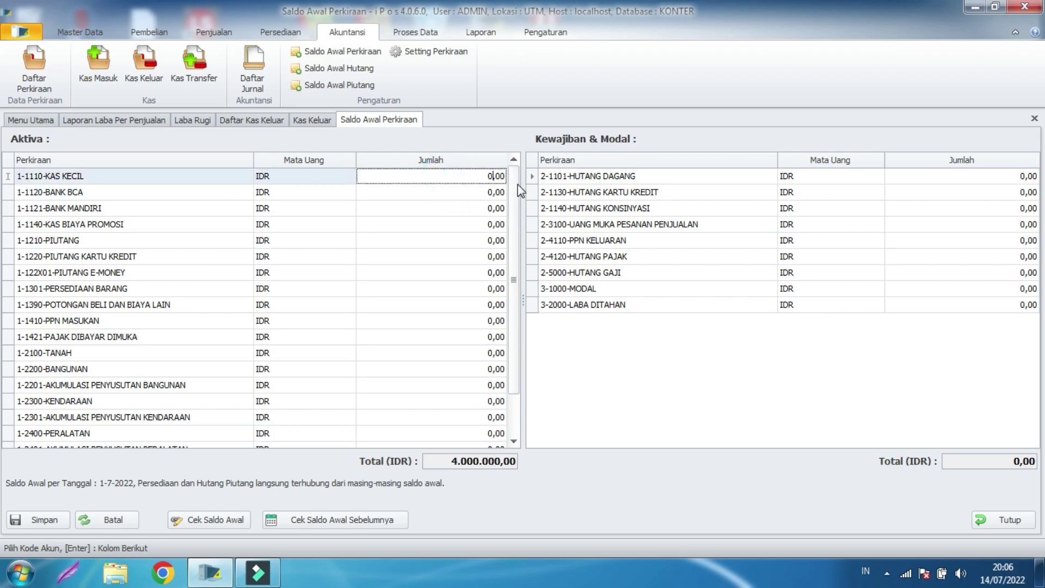
left_click(482, 191)
left_click(482, 175)
left_click(482, 191)
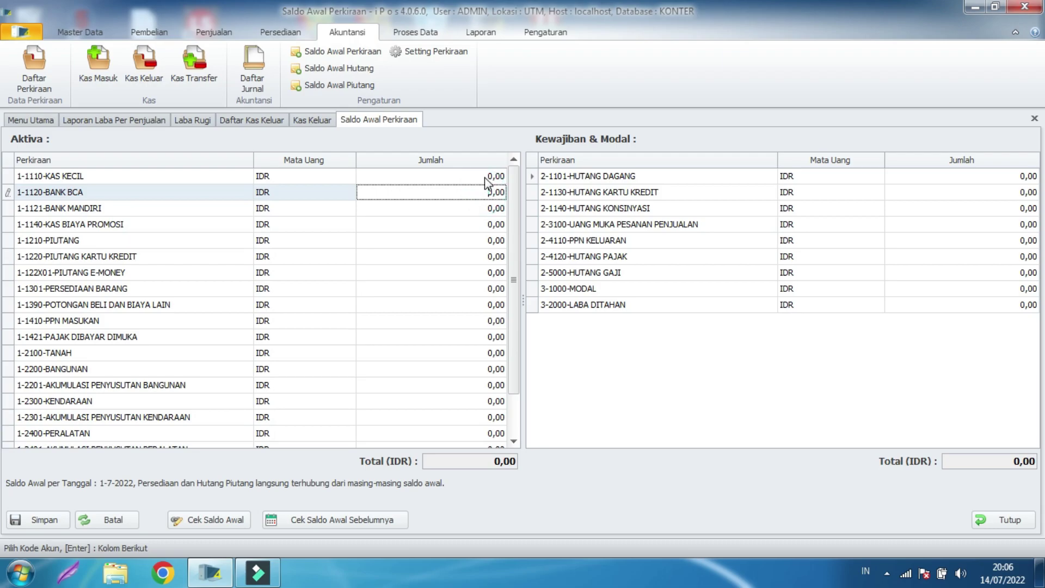
left_click(474, 179)
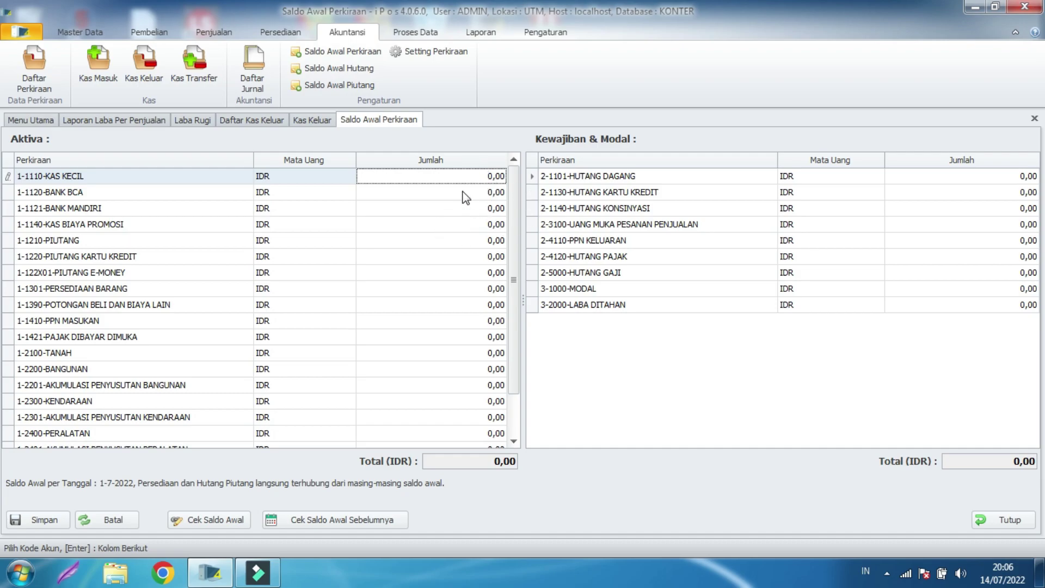
left_click_drag(512, 224, 513, 224)
left_click(484, 176)
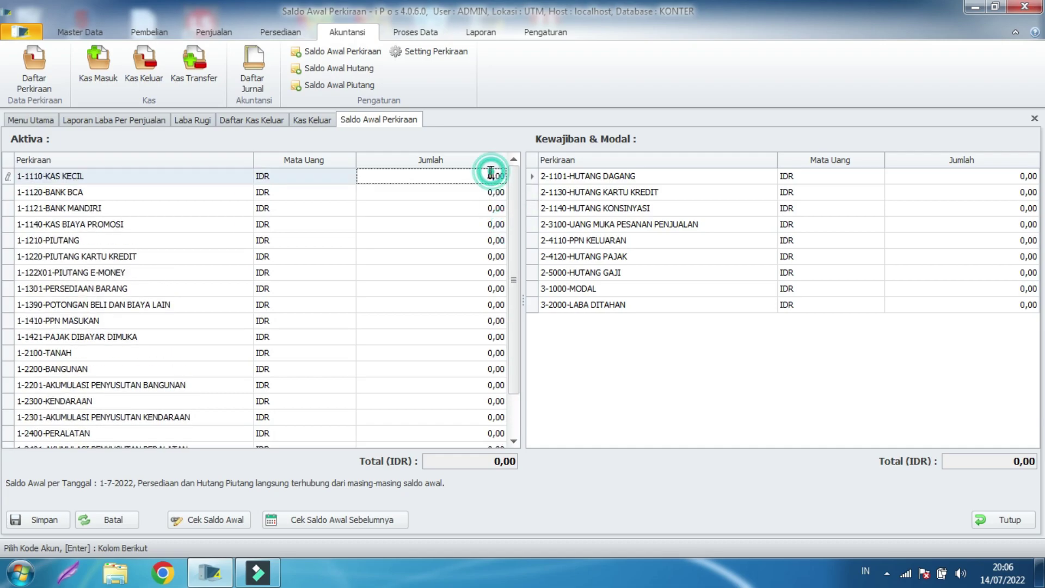
left_click(490, 179)
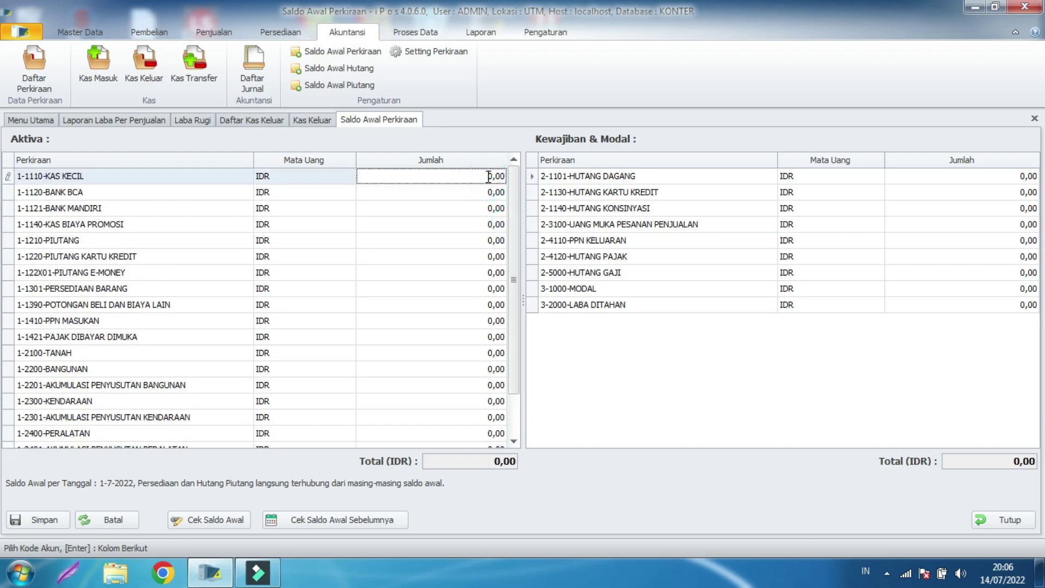
left_click(488, 175)
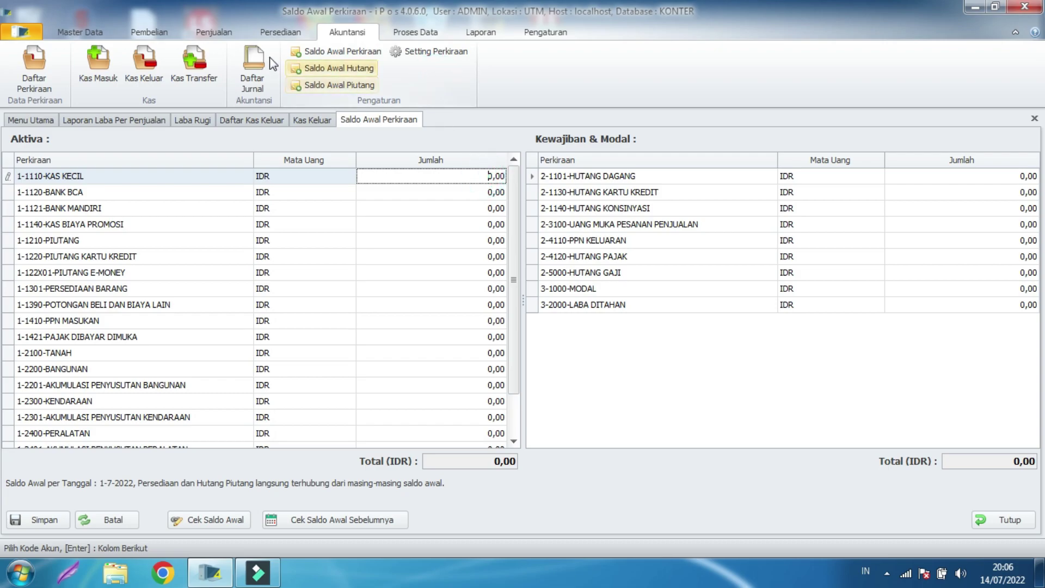
Close the opening account balances (Saldo Awal Perkiraan) without saving the changes
left_click(290, 31)
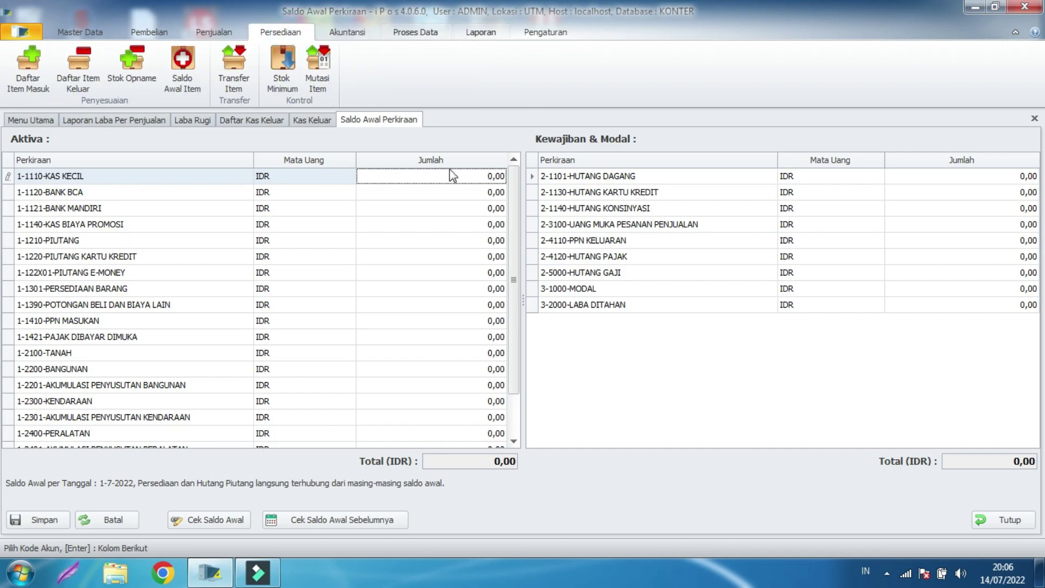
left_click(1006, 520)
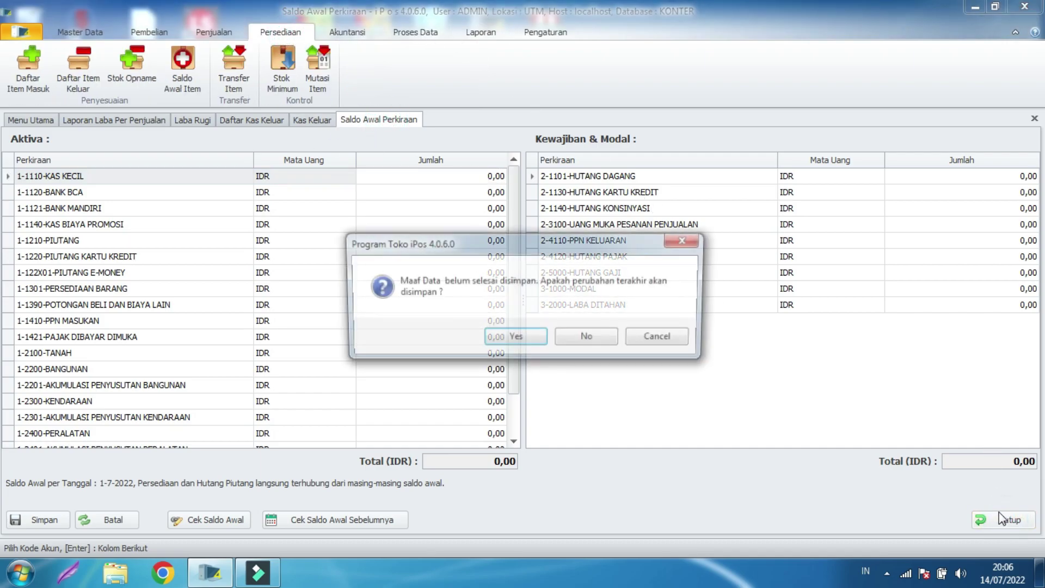
left_click(598, 338)
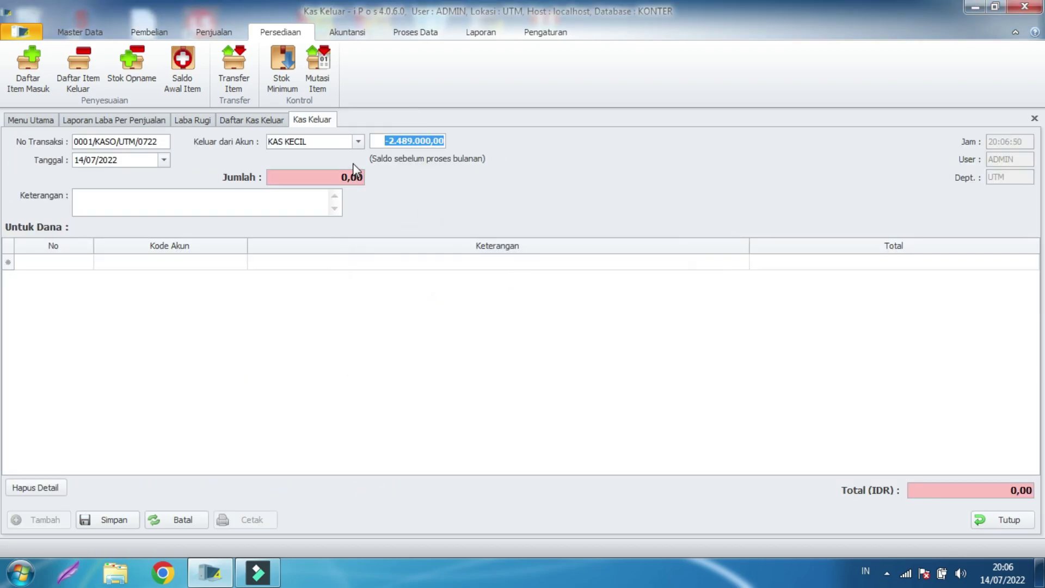
Choose BANK BCA as the cash-out source account and add a detail line for account 6-1100 BIAYA LISTRIK/AIR/TELEPON
left_click(353, 141)
left_click(337, 194)
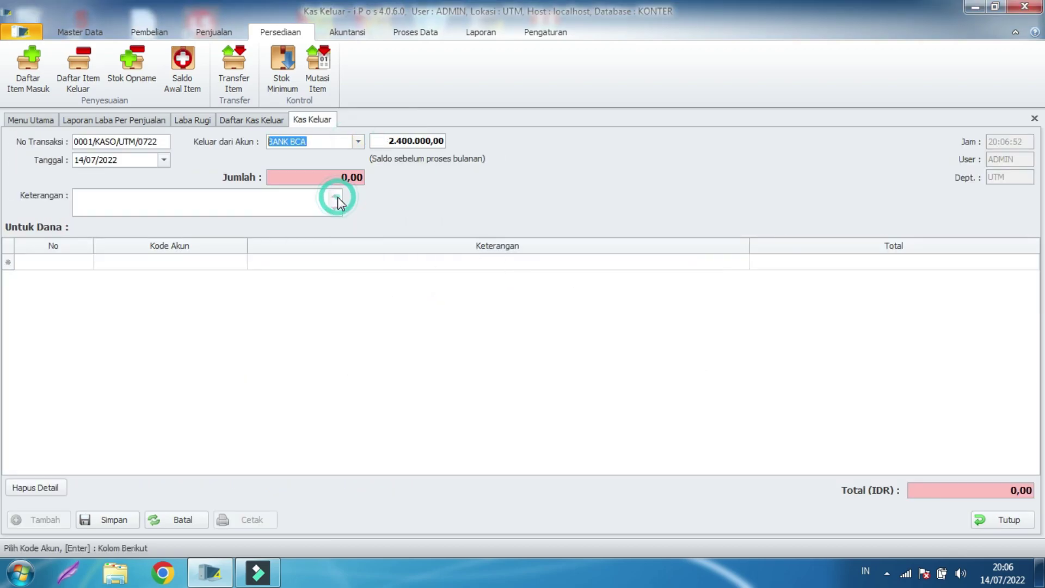
left_click(48, 263)
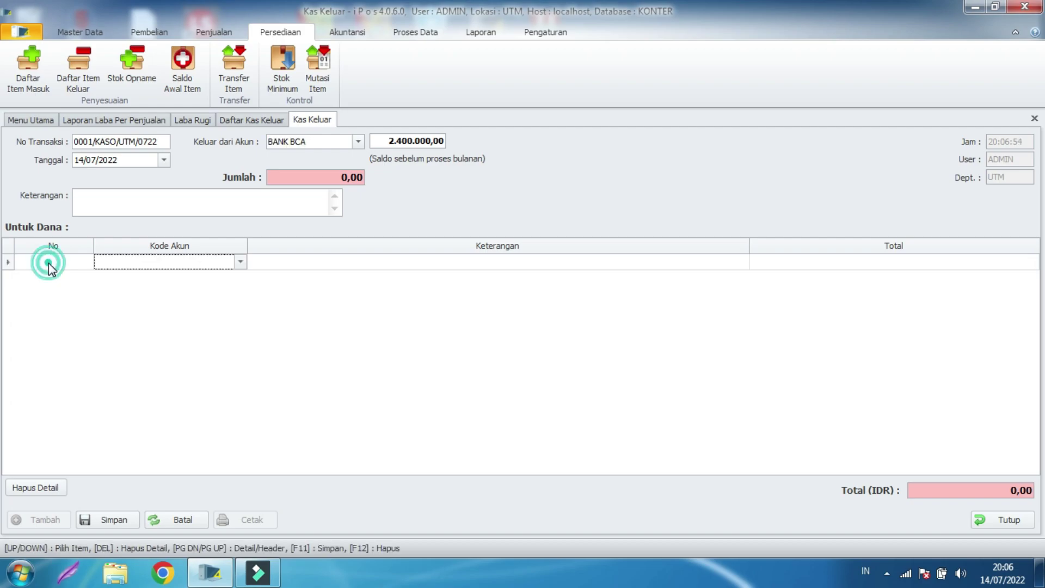
left_click(240, 263)
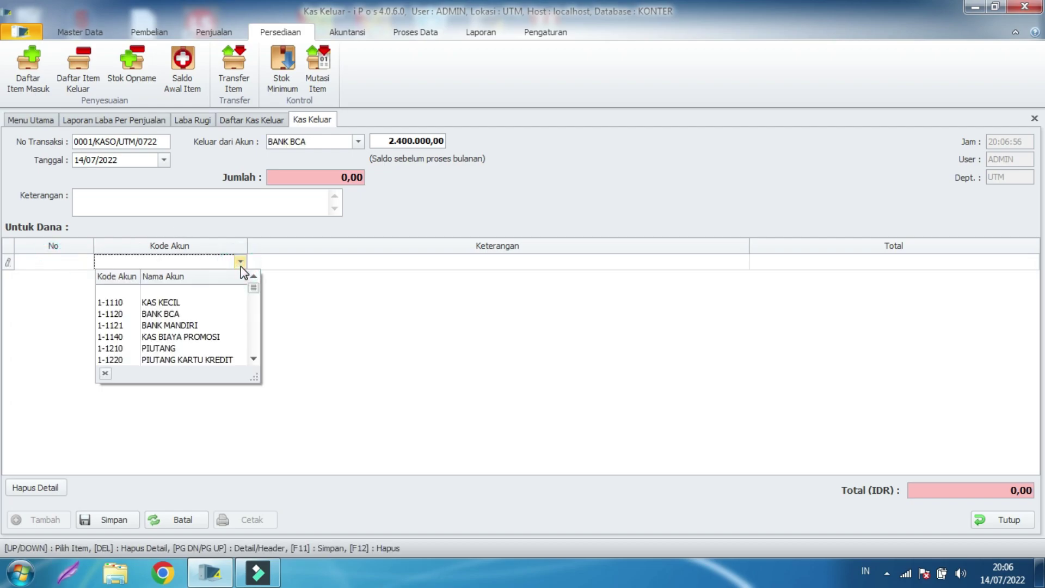
type("6-1100")
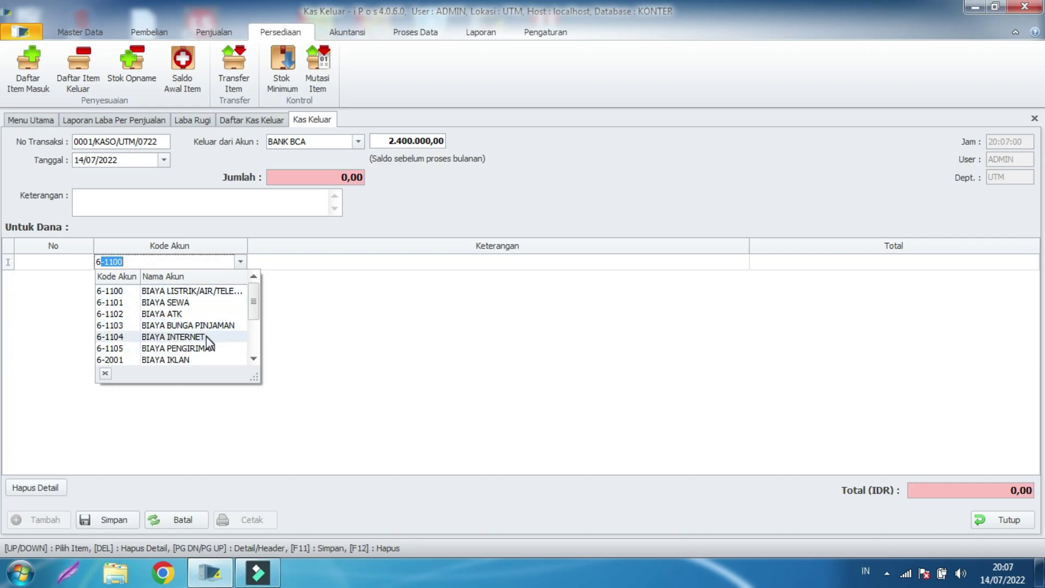
scroll(211, 341, "down", 1)
scroll(214, 343, "down", 1)
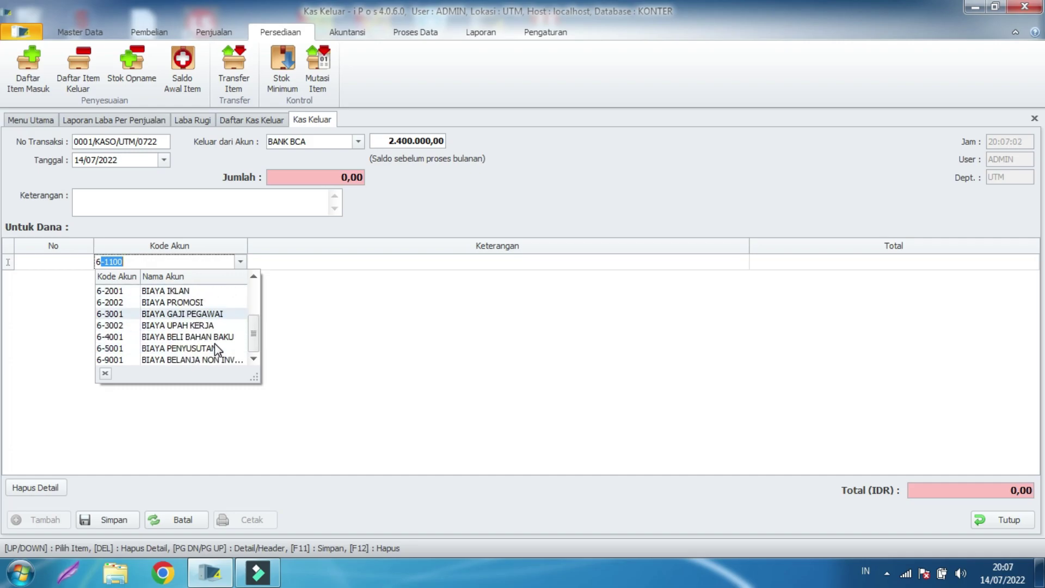
scroll(214, 344, "up", 2)
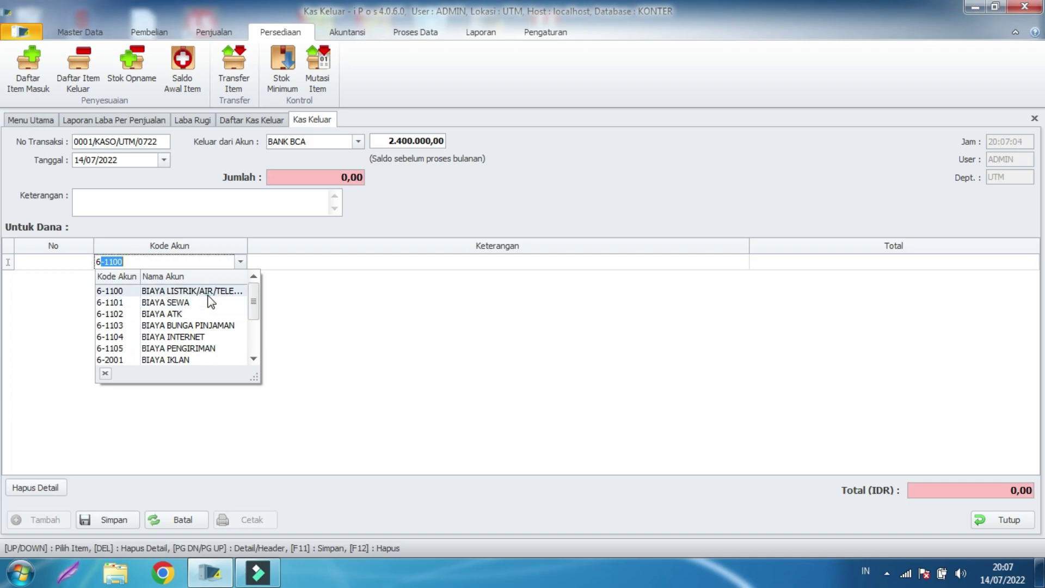
left_click(209, 294)
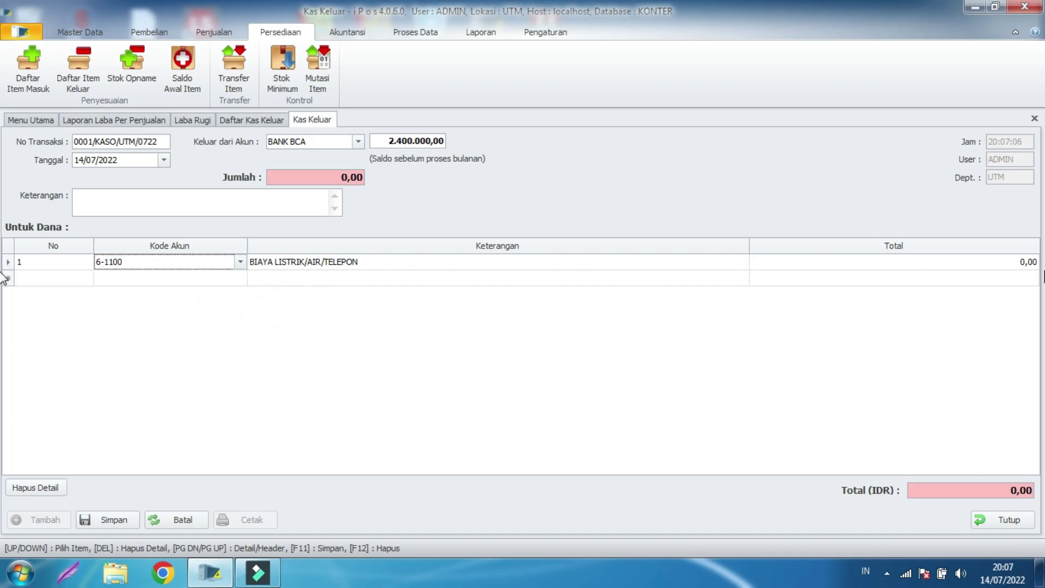
Set both the BIAYA LISTRIK/AIR/TELEPON line total and the cash-out amount (Jumlah) to 1.200.000
left_click(972, 262)
left_click_drag(1026, 265, 1011, 263)
type("1.200.0")
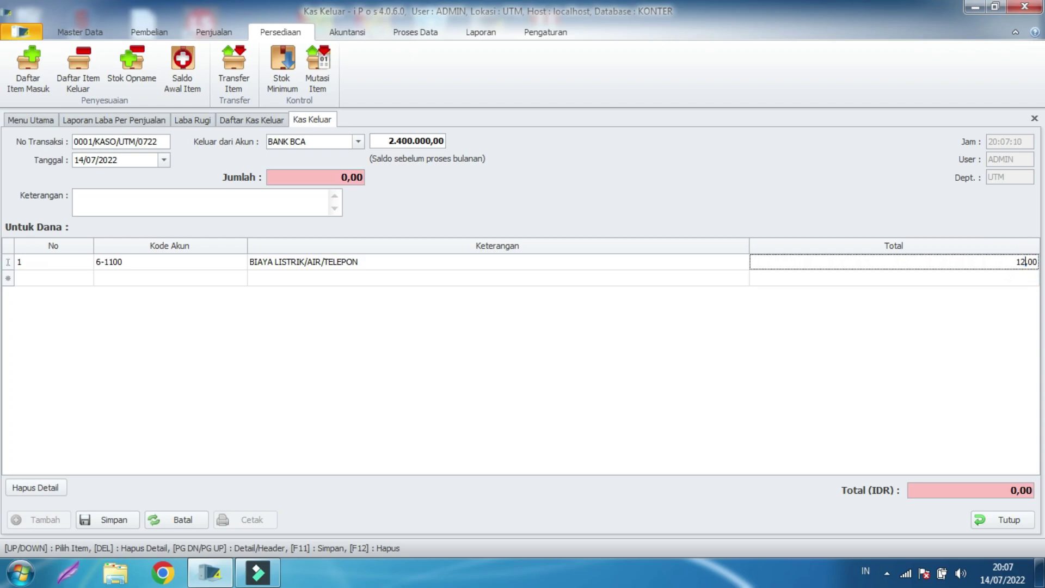
type("00")
left_click(607, 384)
left_click(303, 176)
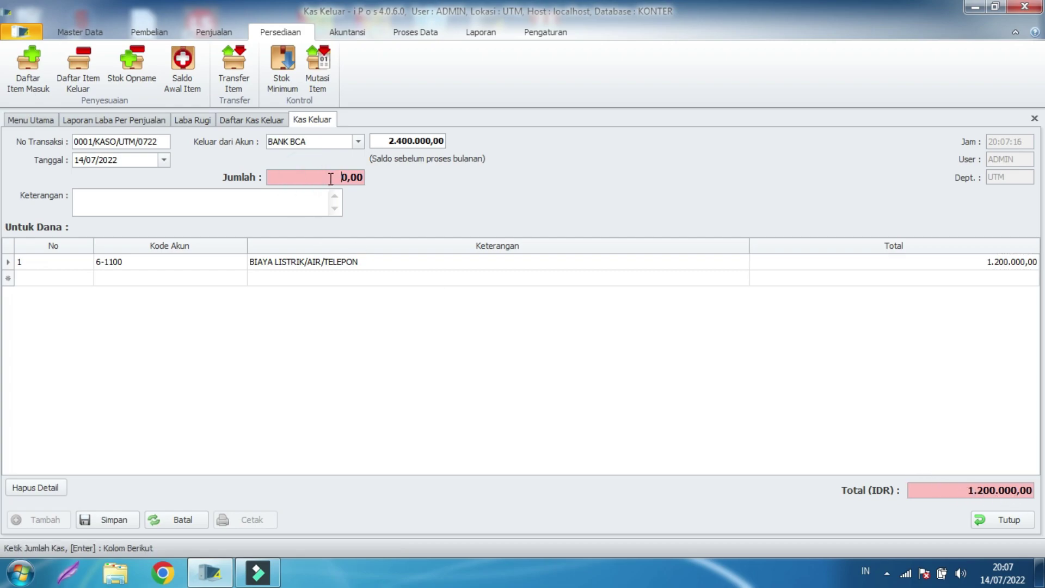
type("1.200.00")
left_click(234, 202)
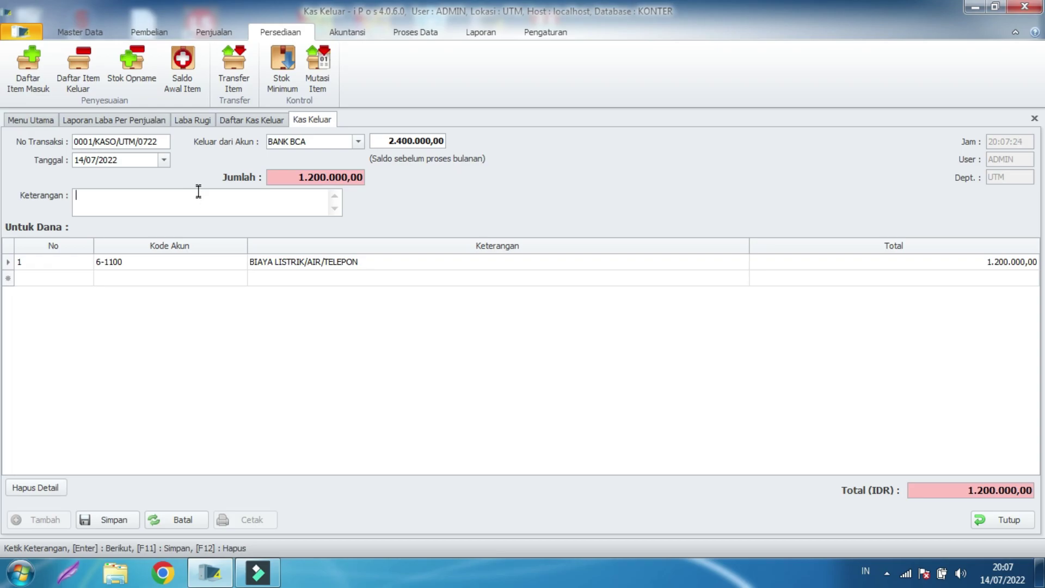
Save the cash-out transaction, dismiss the follow-up dialog, and close the transaction and the cash-out list
left_click(112, 521)
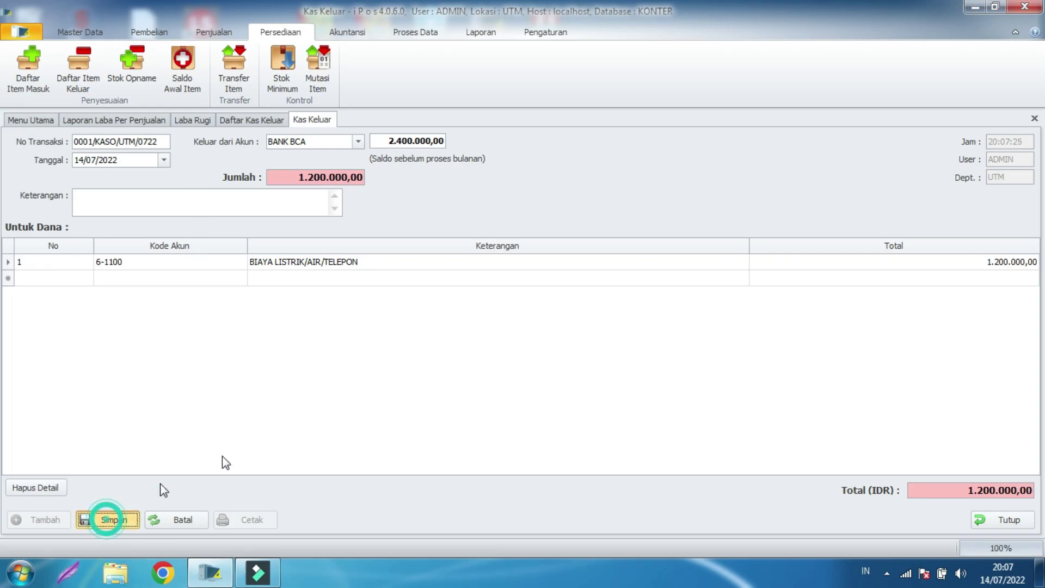
left_click(635, 339)
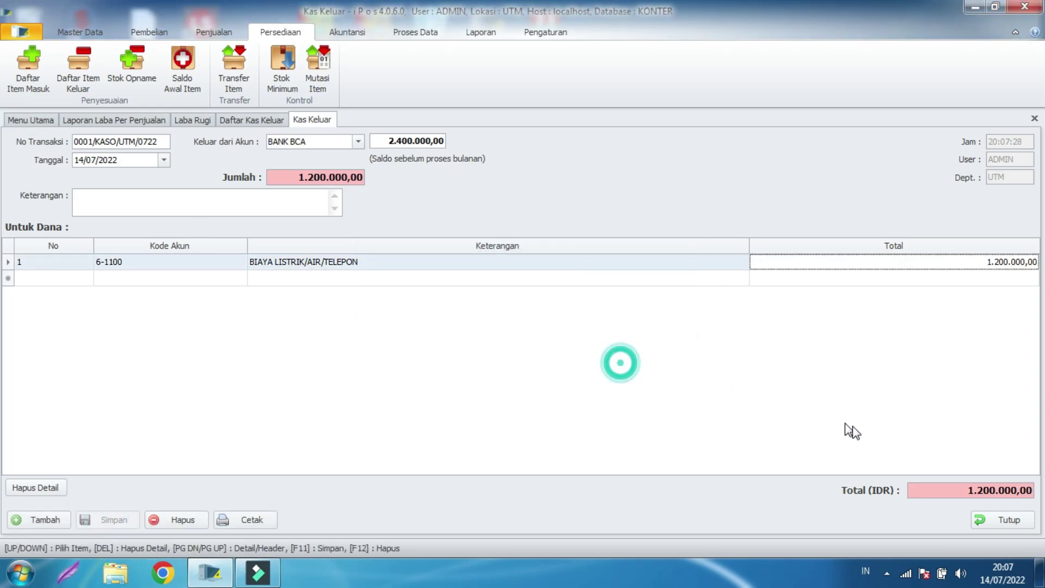
left_click(1010, 525)
left_click(1009, 521)
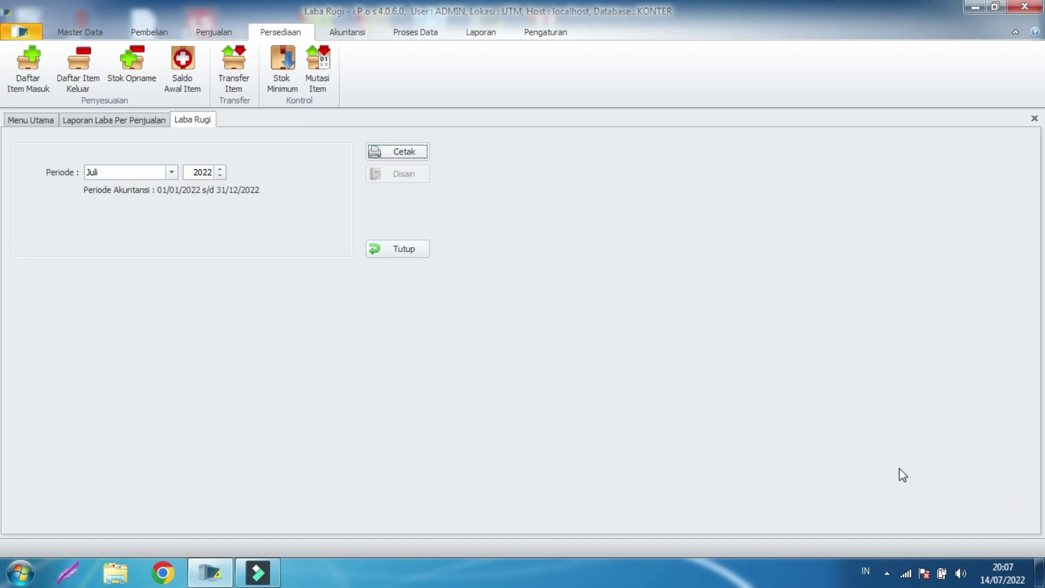
Preview the Juli 2022 Laba Rugi report before the monthly process, and close the preview and both open report forms
left_click(428, 153)
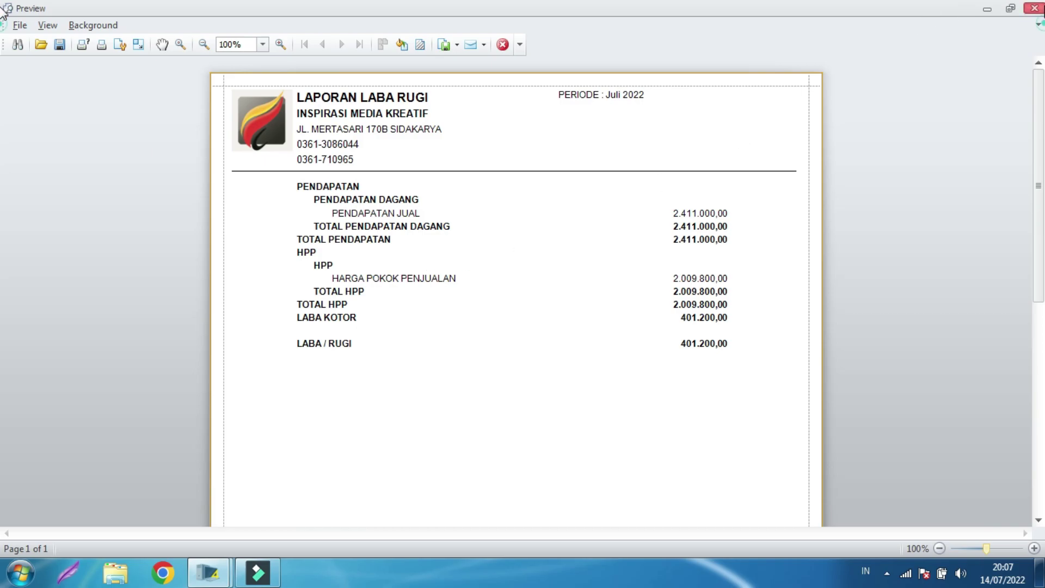
left_click(1034, 8)
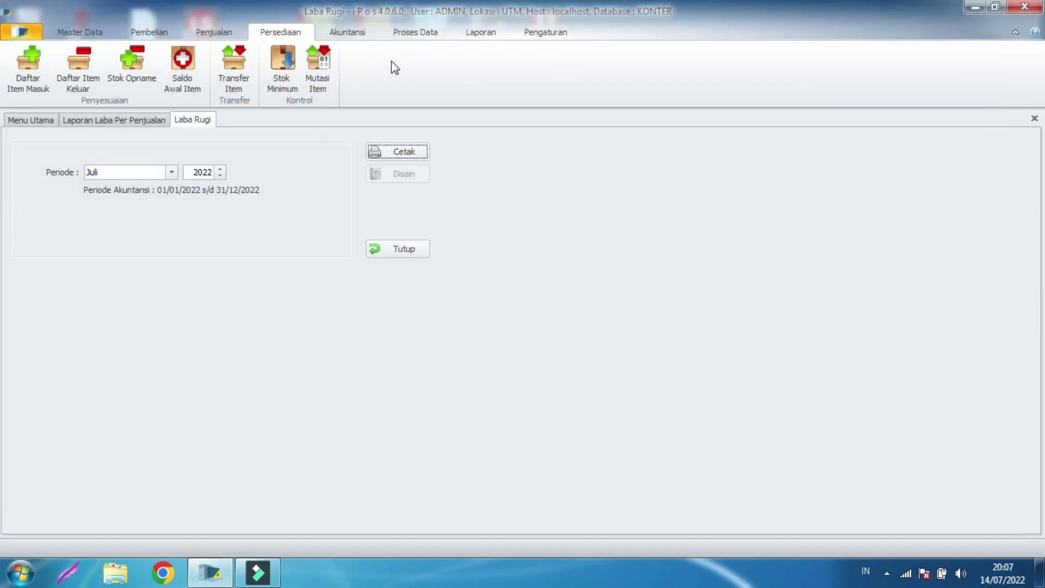
left_click(395, 253)
left_click(566, 371)
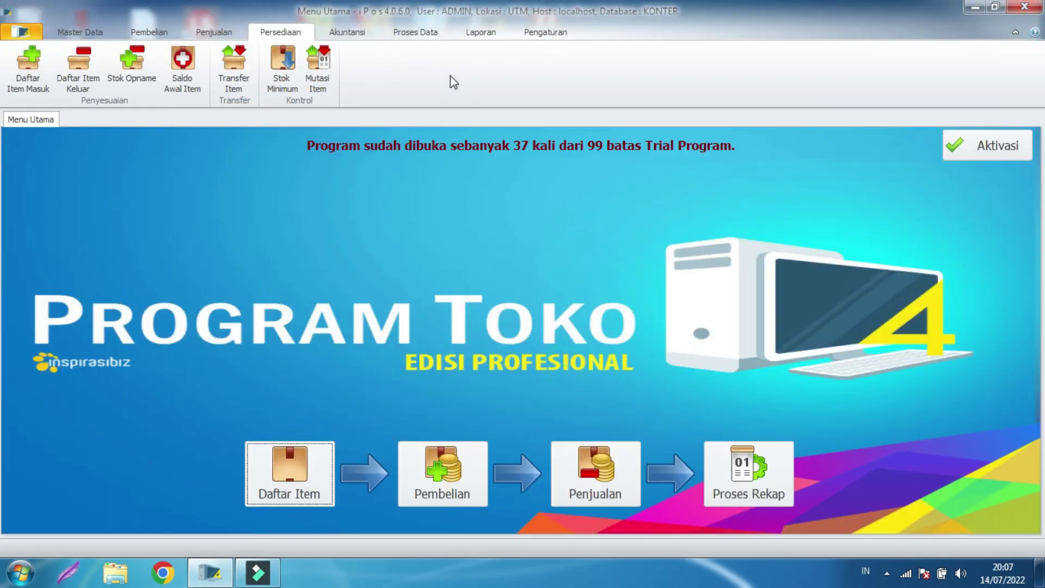
Run the monthly process (Proses Bulanan) for Juli 2022 and close its dialog
left_click(417, 33)
left_click(28, 93)
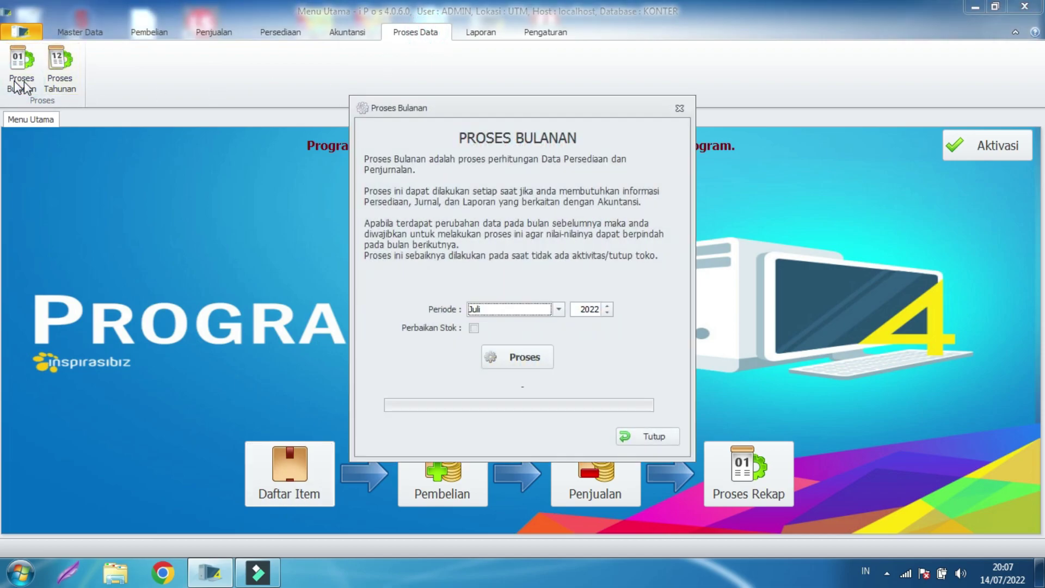
left_click(478, 326)
left_click(500, 354)
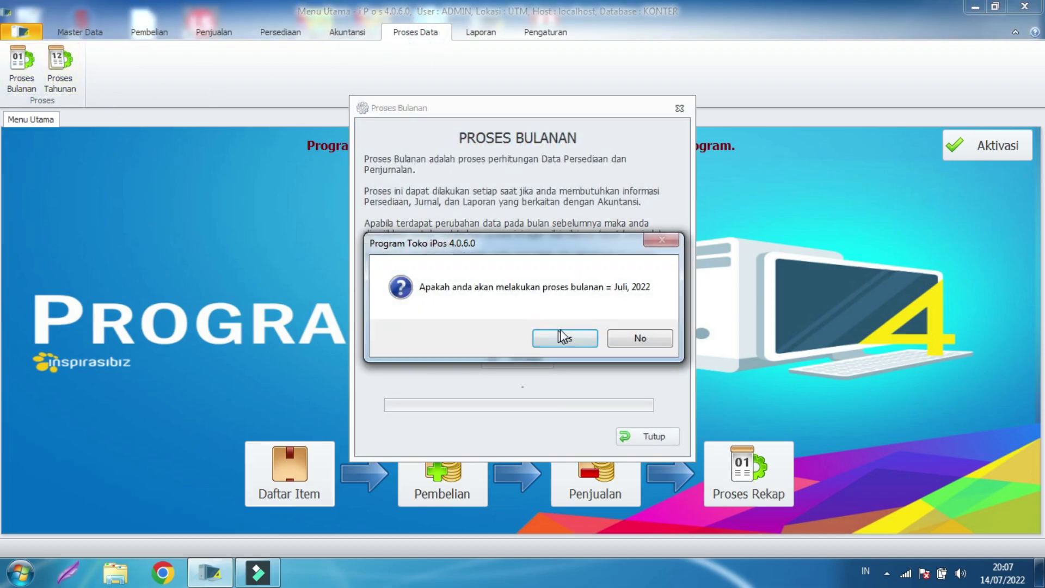
left_click(560, 333)
left_click(576, 335)
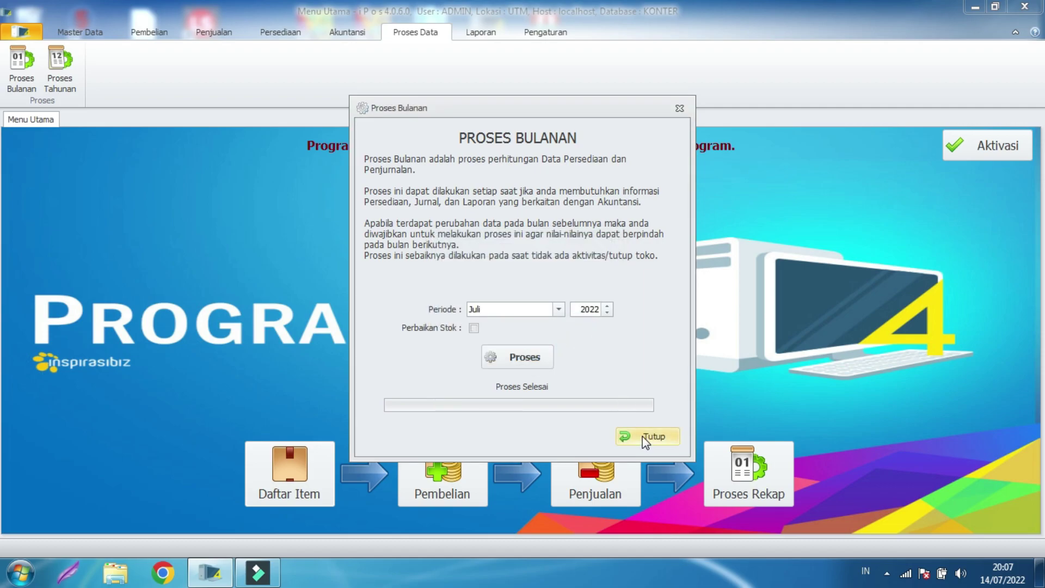
left_click(644, 436)
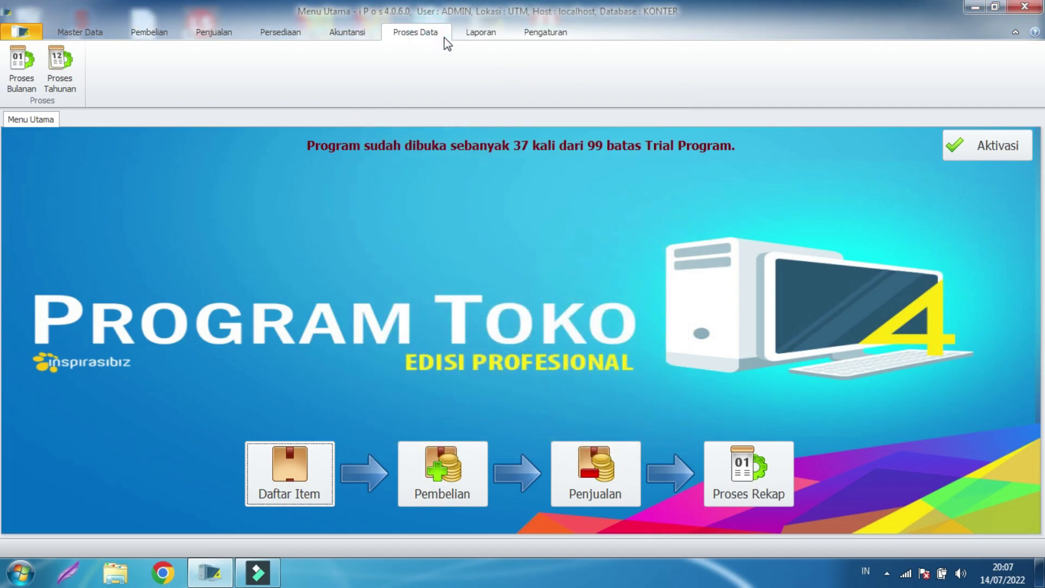
Preview the Laba Rugi report for Juli 2022, examine the electricity/water/telephone cost and the net profit or loss, and close the preview
left_click(354, 34)
left_click(481, 32)
left_click(588, 71)
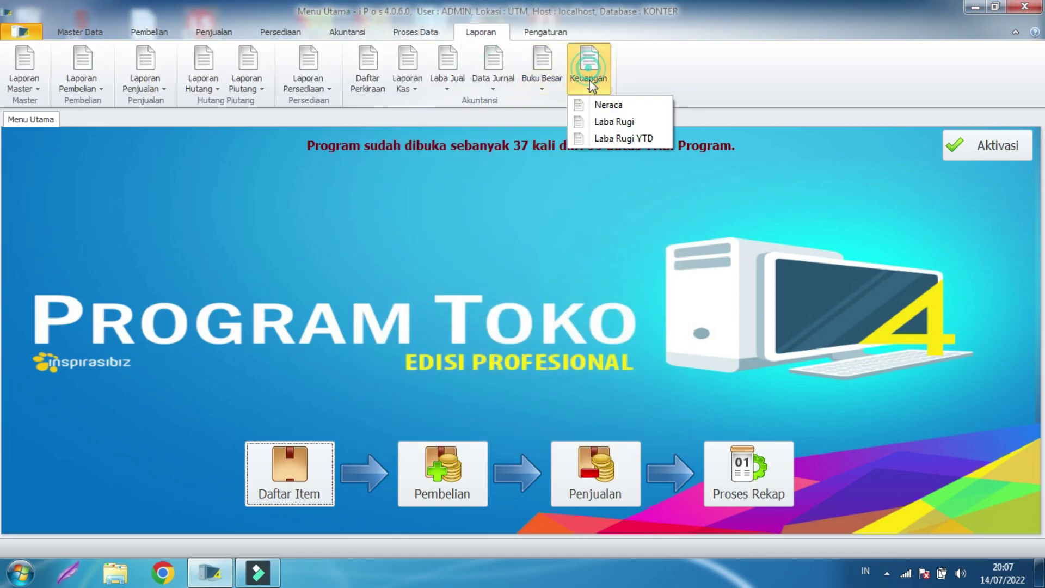
left_click(611, 116)
left_click(413, 153)
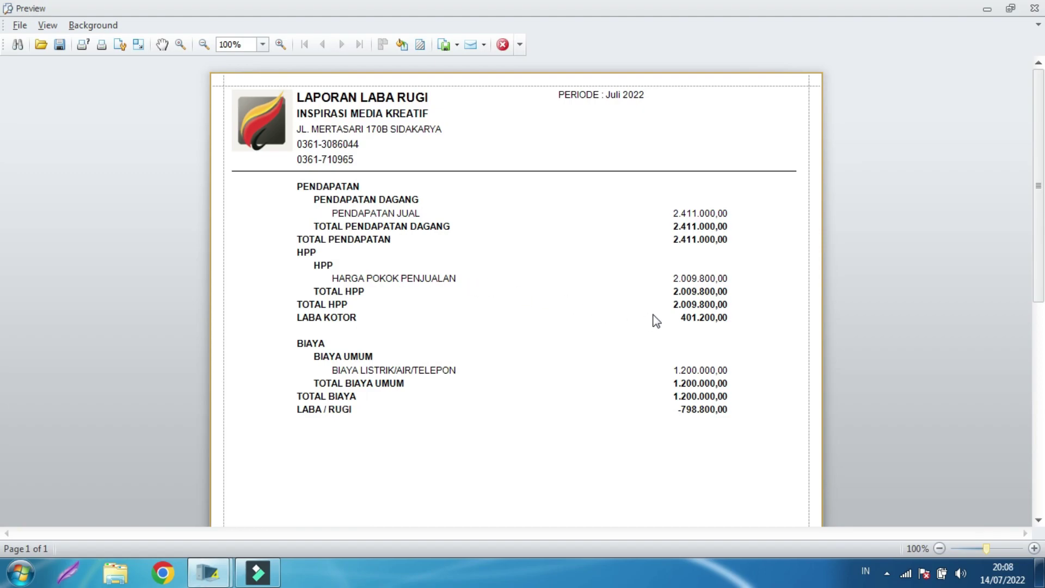
left_click(674, 371)
left_click(691, 366)
left_click(687, 393)
left_click(502, 47)
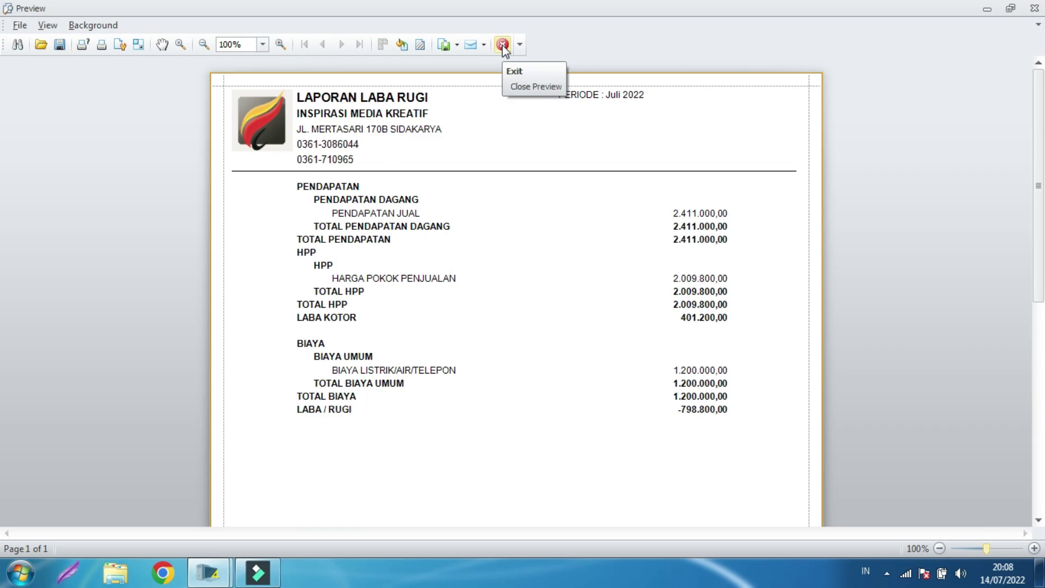
left_click(530, 86)
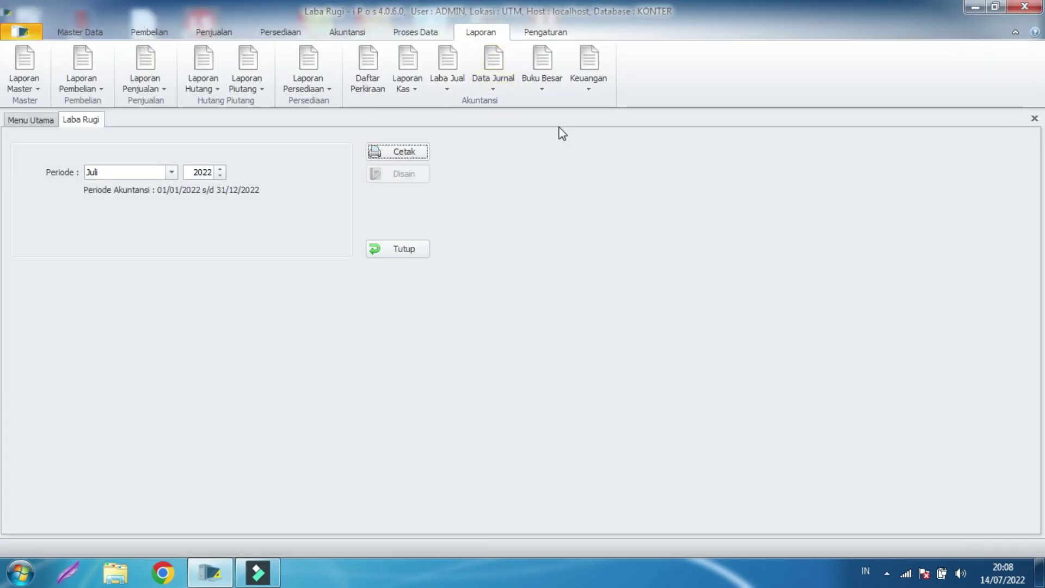
Check the opening account balances (Saldo Awal Perkiraan) and open the item list (Daftar Item)
left_click(358, 31)
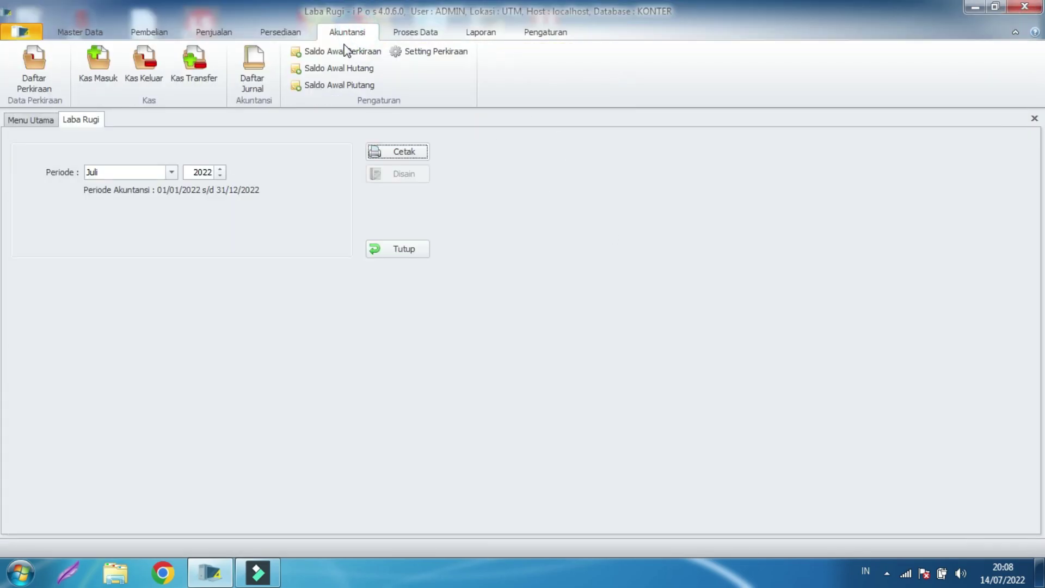
left_click(333, 51)
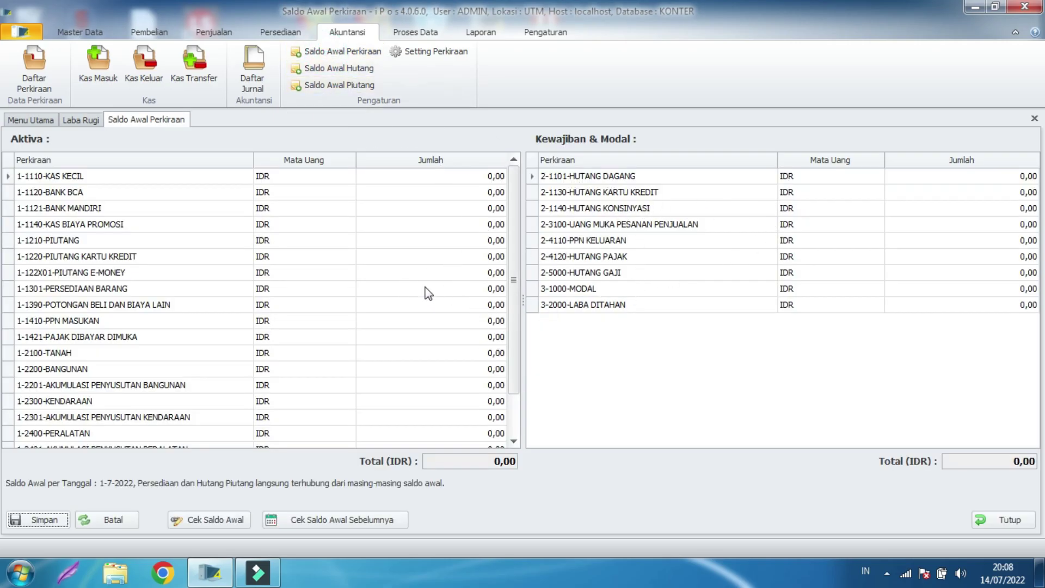
left_click(81, 34)
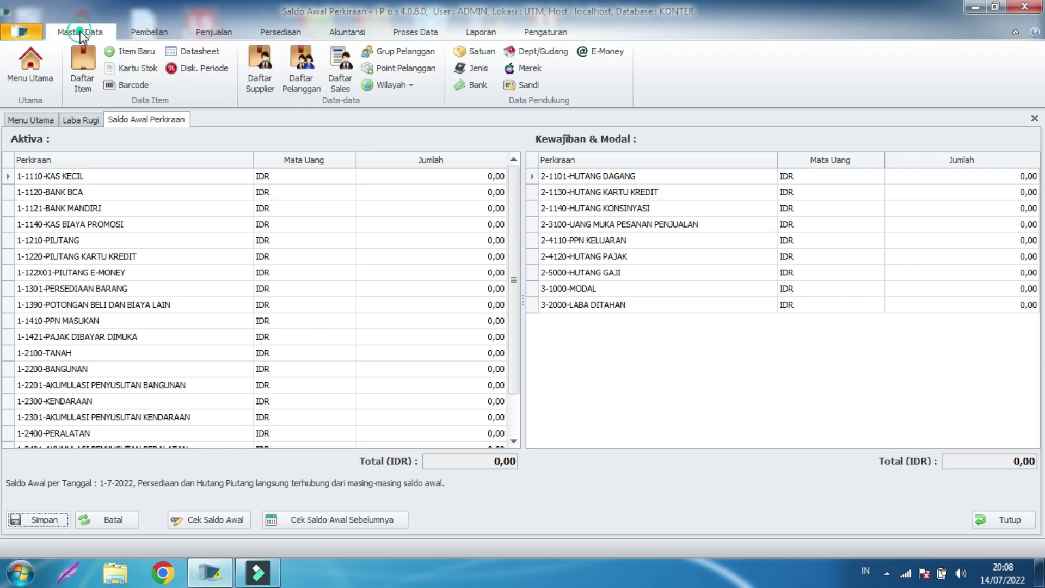
left_click(84, 48)
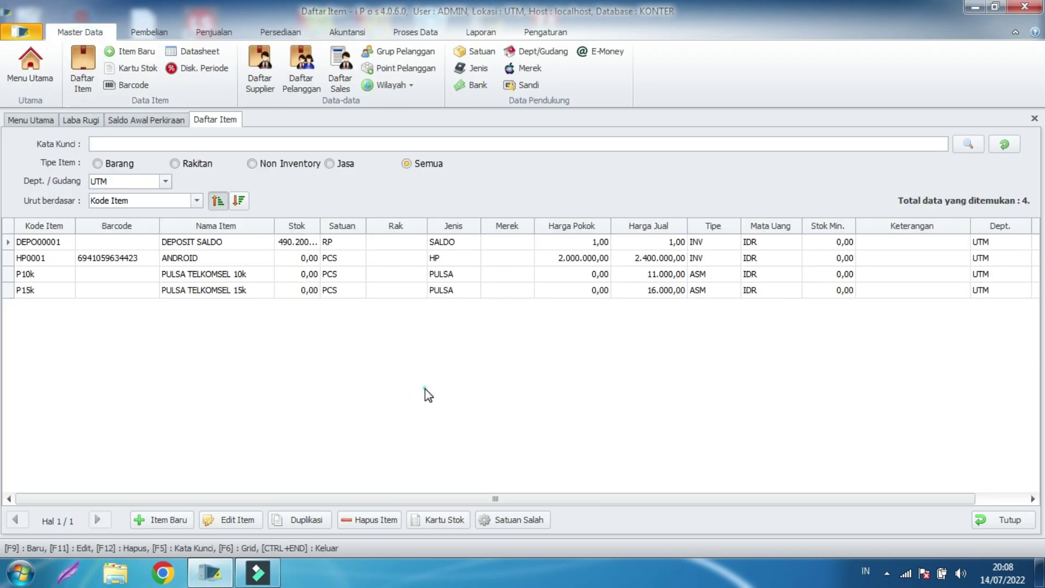